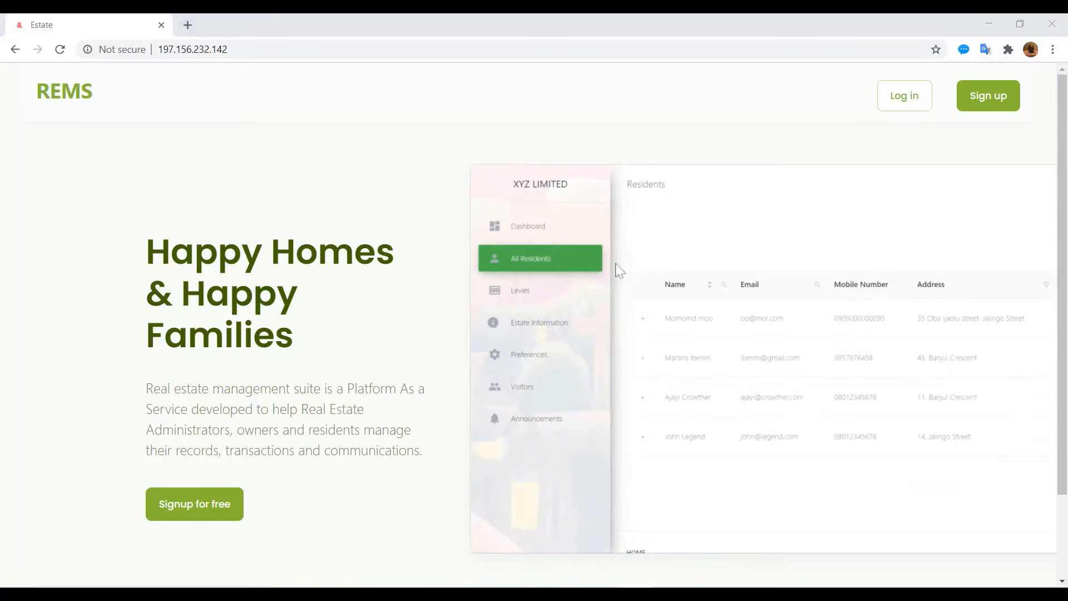
# Step: Sign in with the owner's saved e-mail and password, then dismiss Chrome's password warning
pyautogui.click(899, 99)
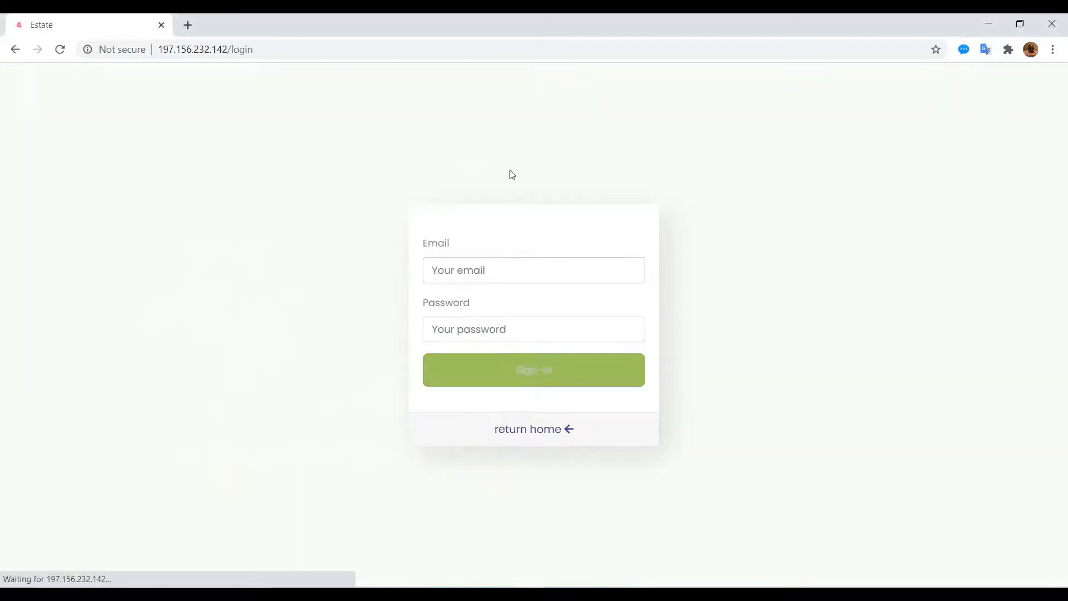
pyautogui.click(460, 273)
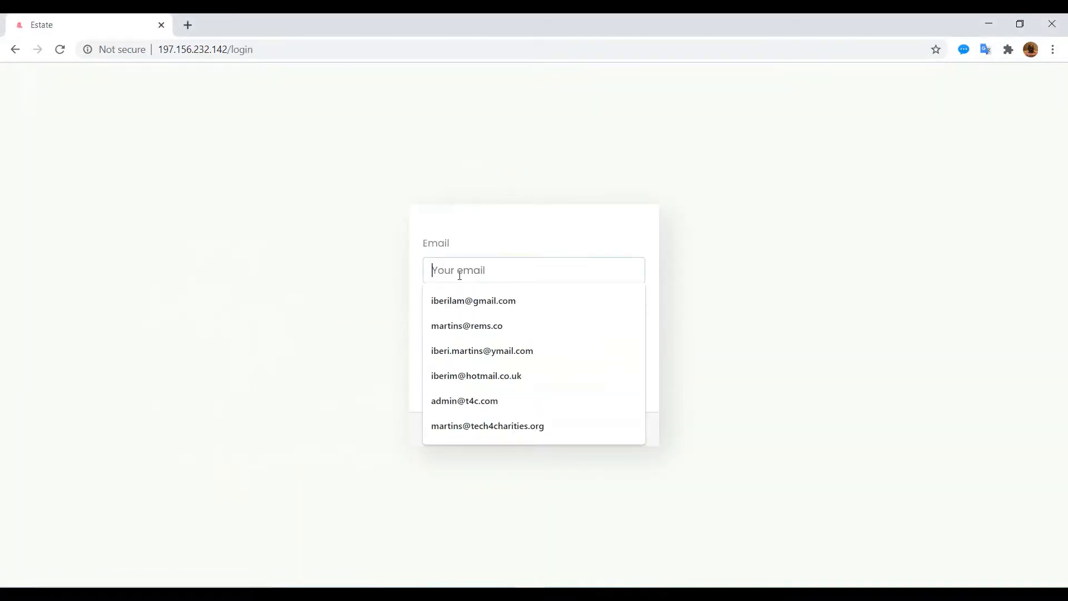
pyautogui.write('mart')
pyautogui.click(462, 303)
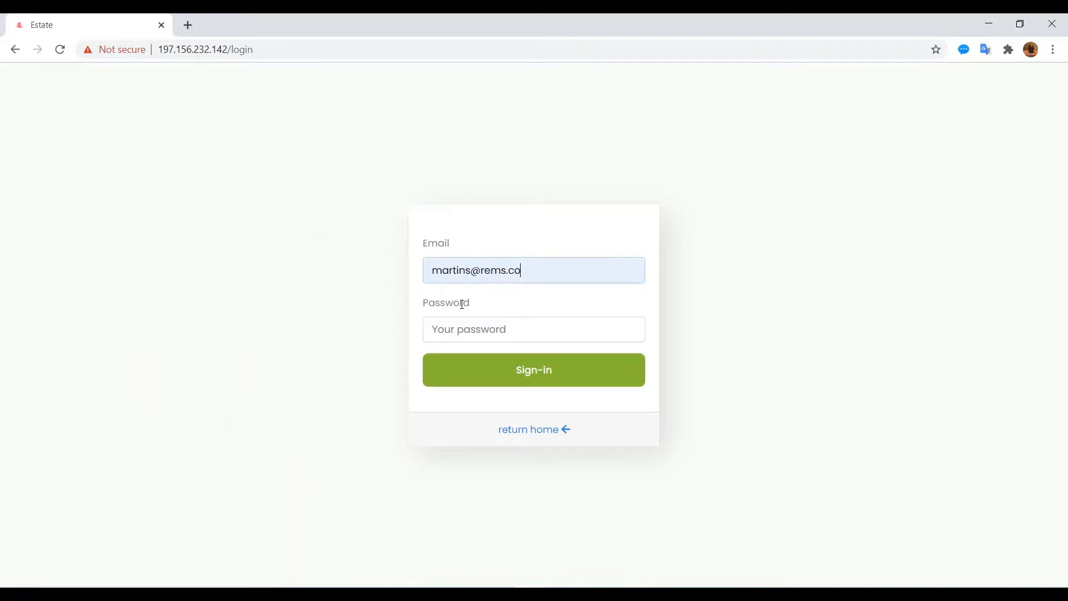
pyautogui.write('••••••••')
pyautogui.press('Return')
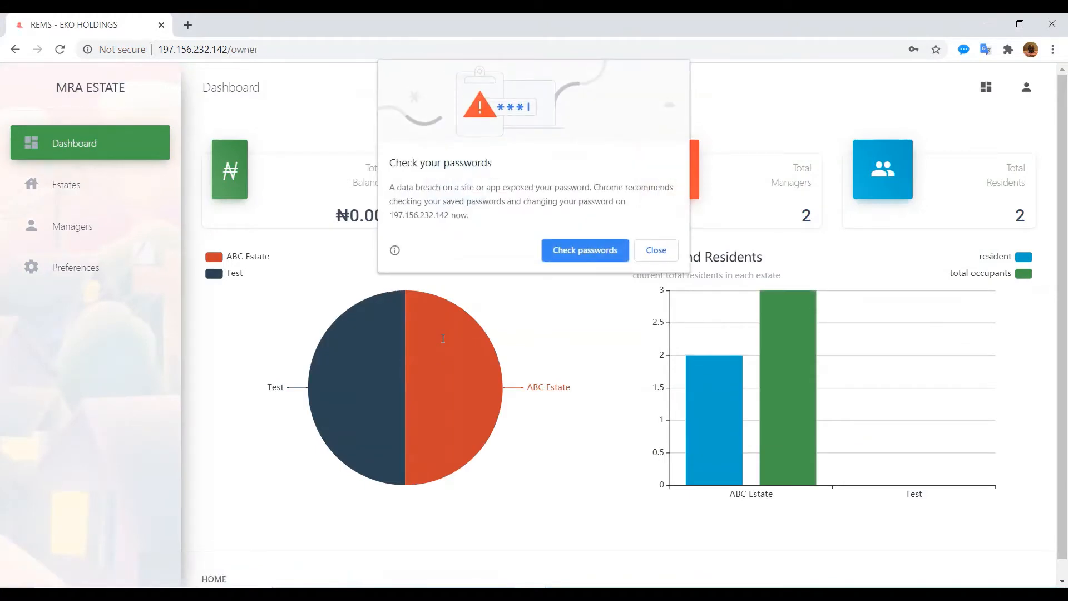
pyautogui.click(655, 250)
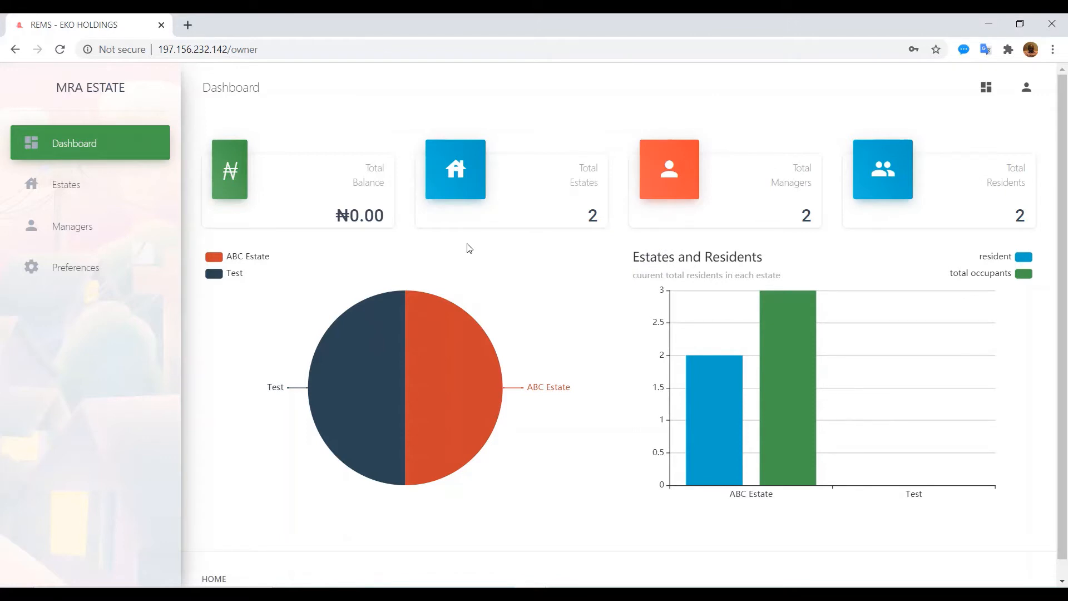
# Step: Start a new estate named Ogunye Zone with 7 streets and 74 apartments
pyautogui.click(85, 192)
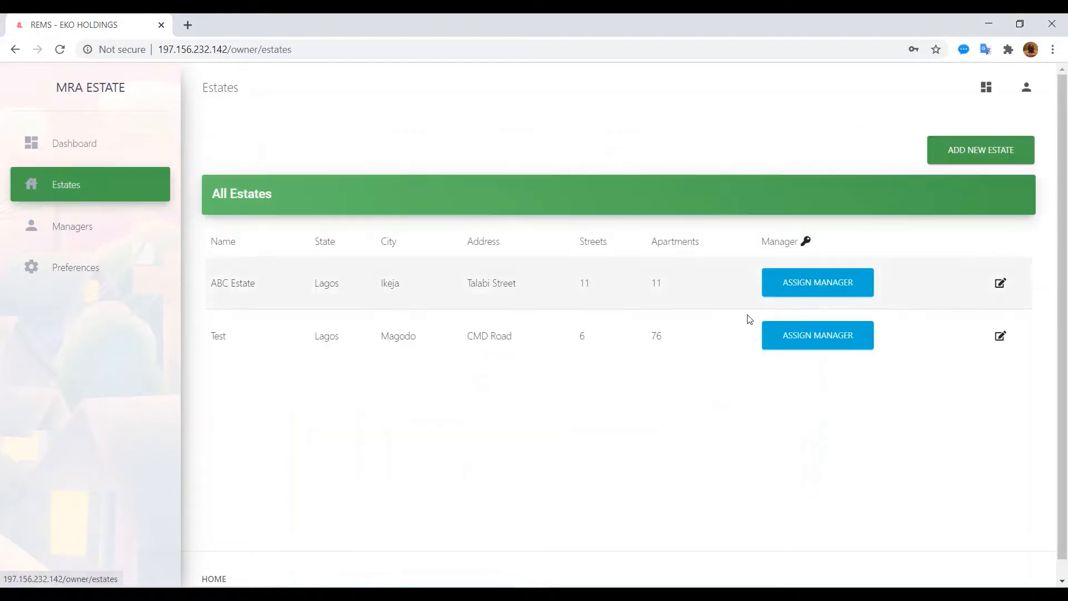
pyautogui.click(961, 154)
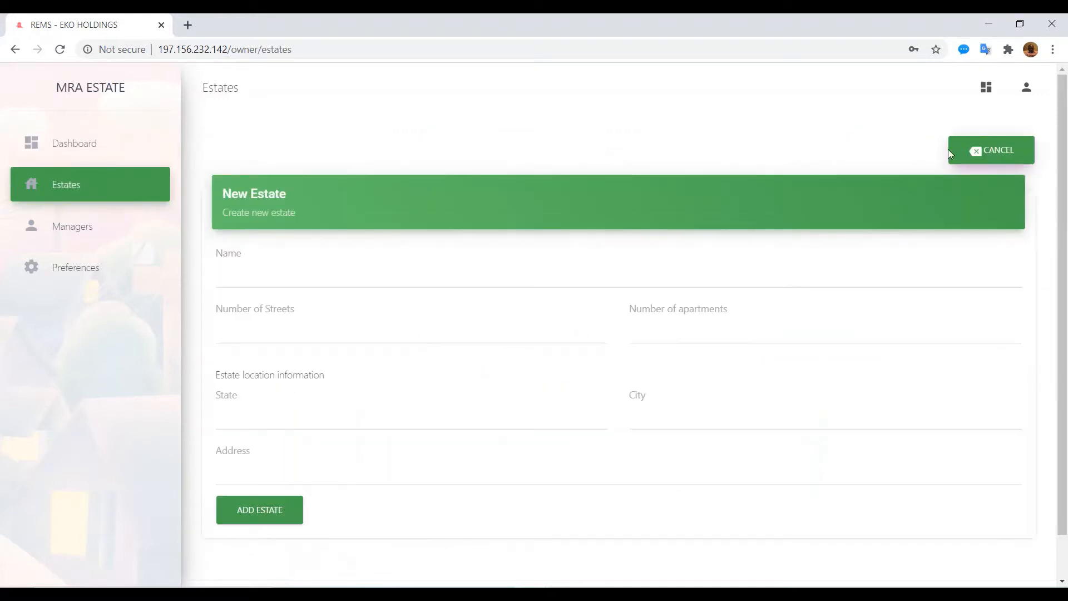
pyautogui.click(273, 281)
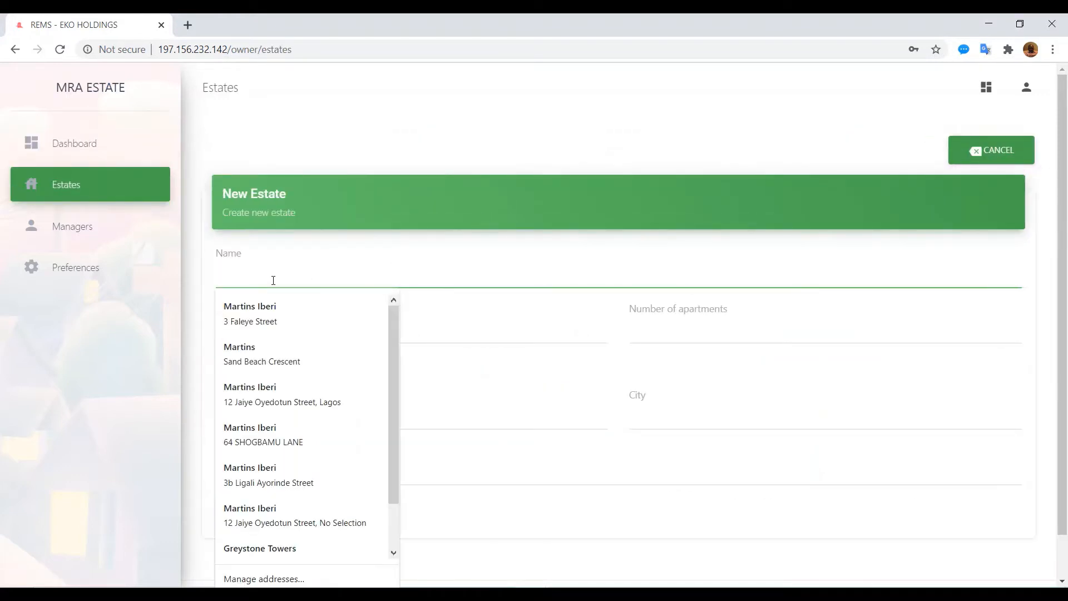
pyautogui.write('Ogun')
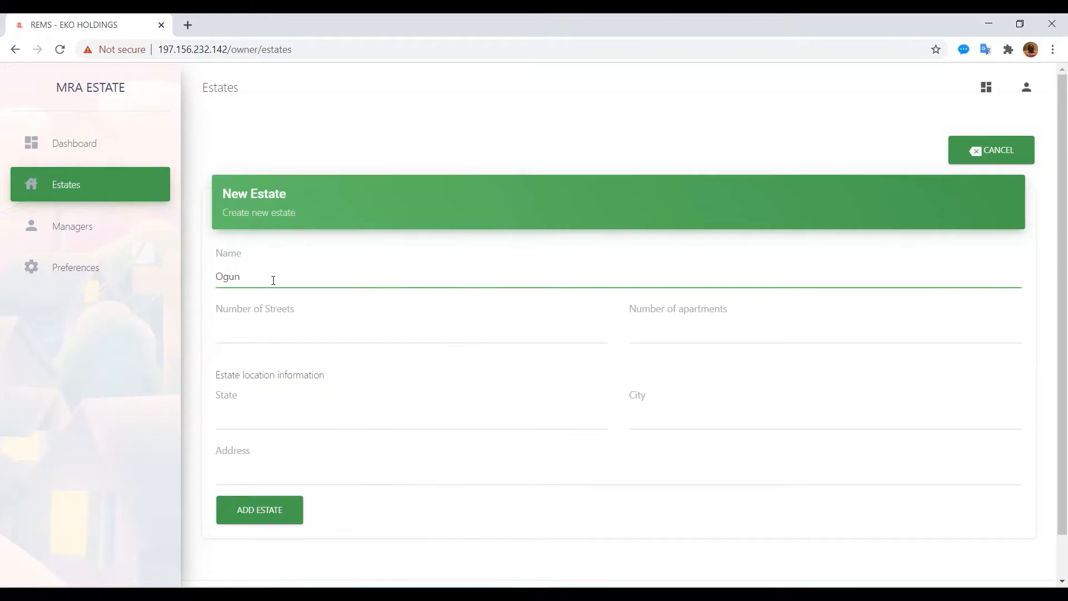
pyautogui.write('ye Zone')
pyautogui.click(257, 332)
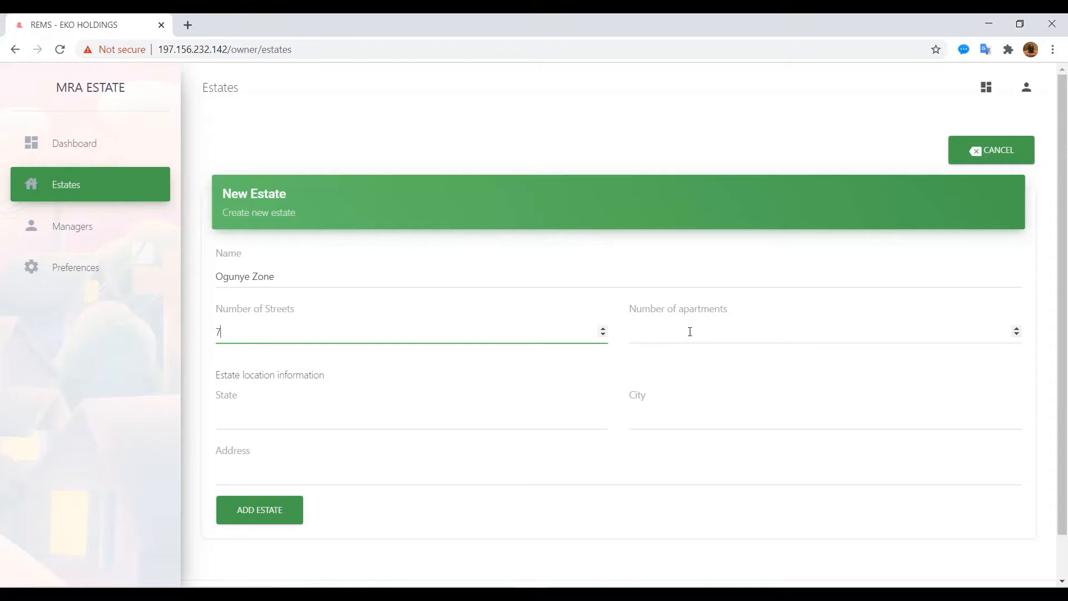
pyautogui.click(690, 332)
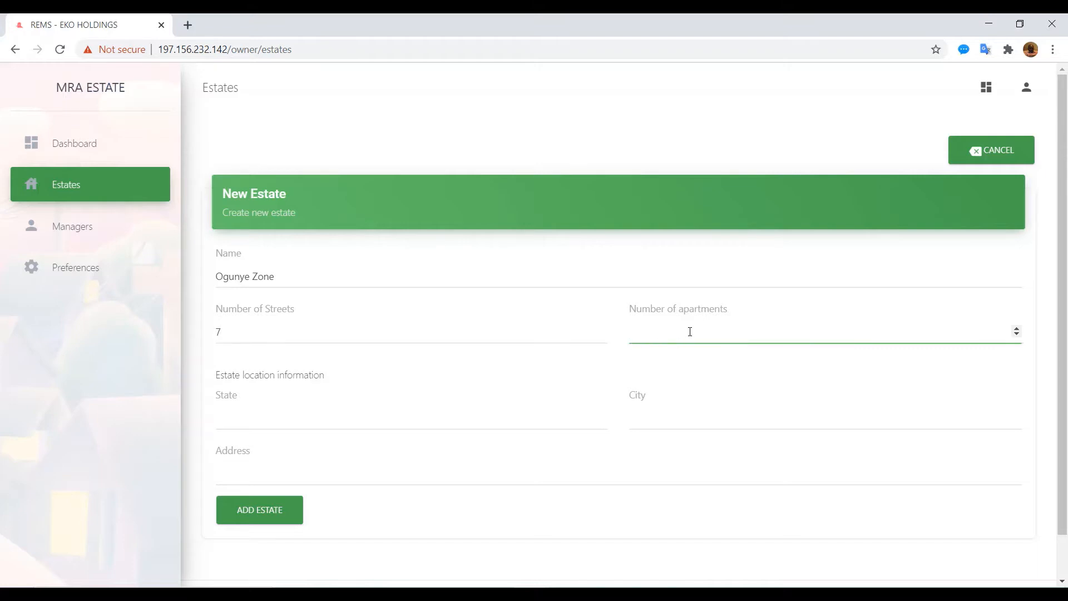
pyautogui.write('74')
# Step: Set its state to Lagos, city Magos, address CMD Road, and add the estate
pyautogui.click(310, 420)
pyautogui.write('L')
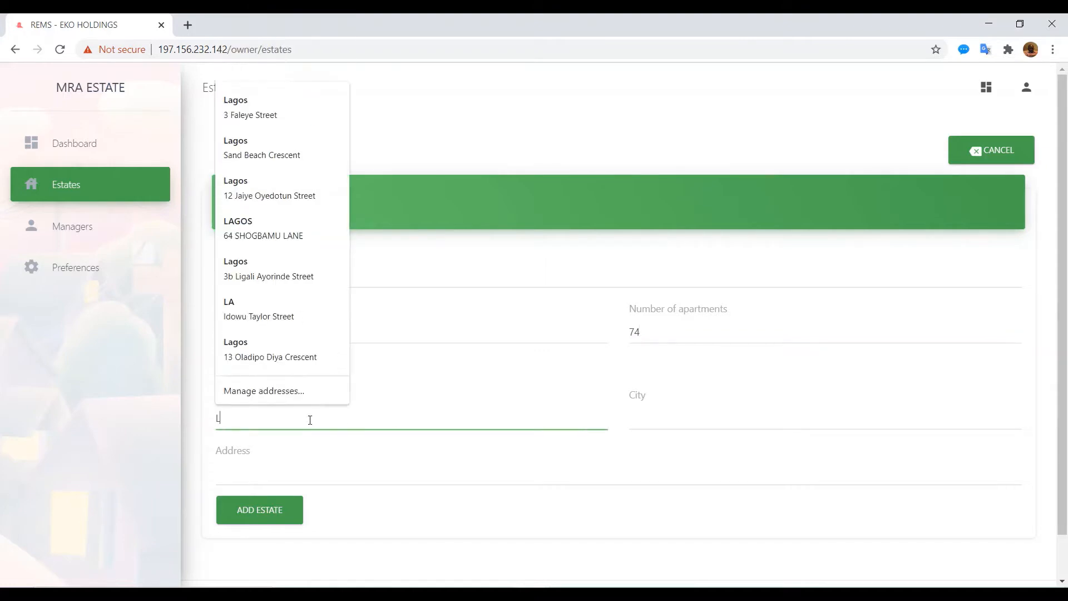
pyautogui.write('agos')
pyautogui.press('Tab')
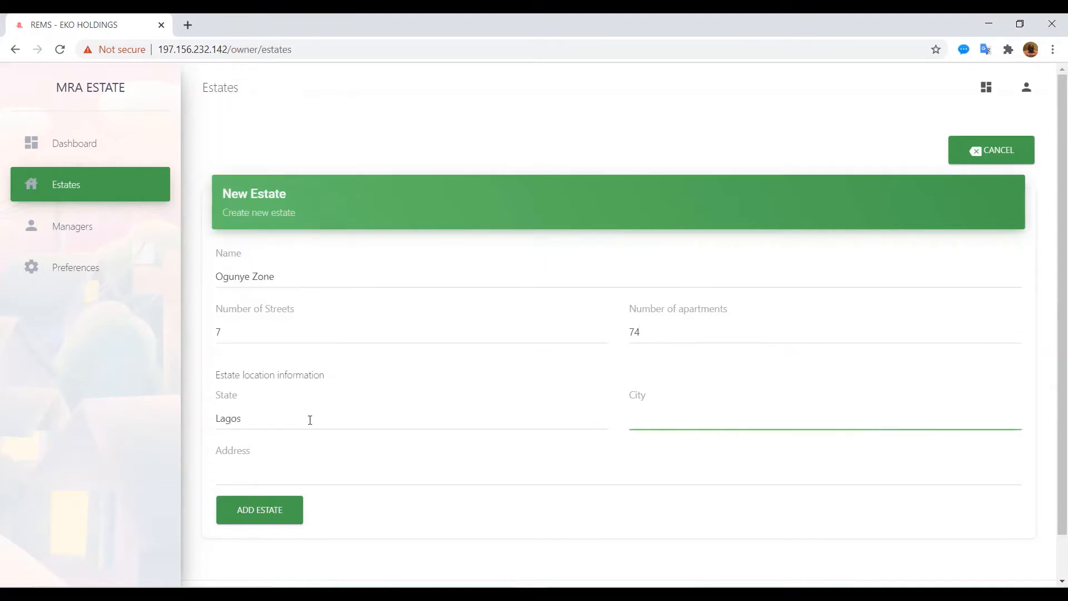
pyautogui.write('Magos')
pyautogui.press('Tab')
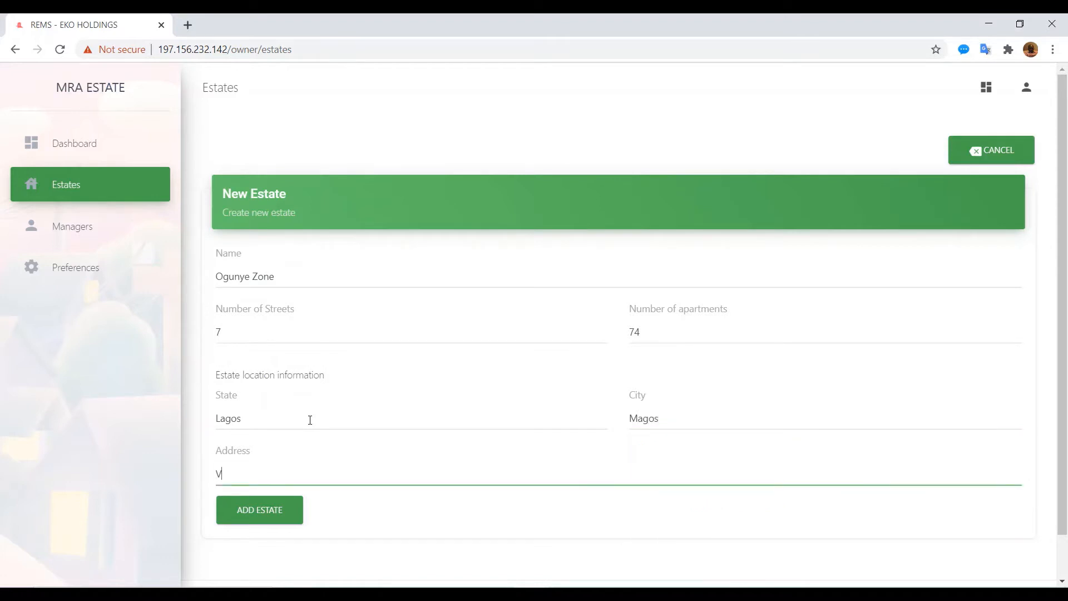
pyautogui.write('CMD Road')
pyautogui.click(261, 511)
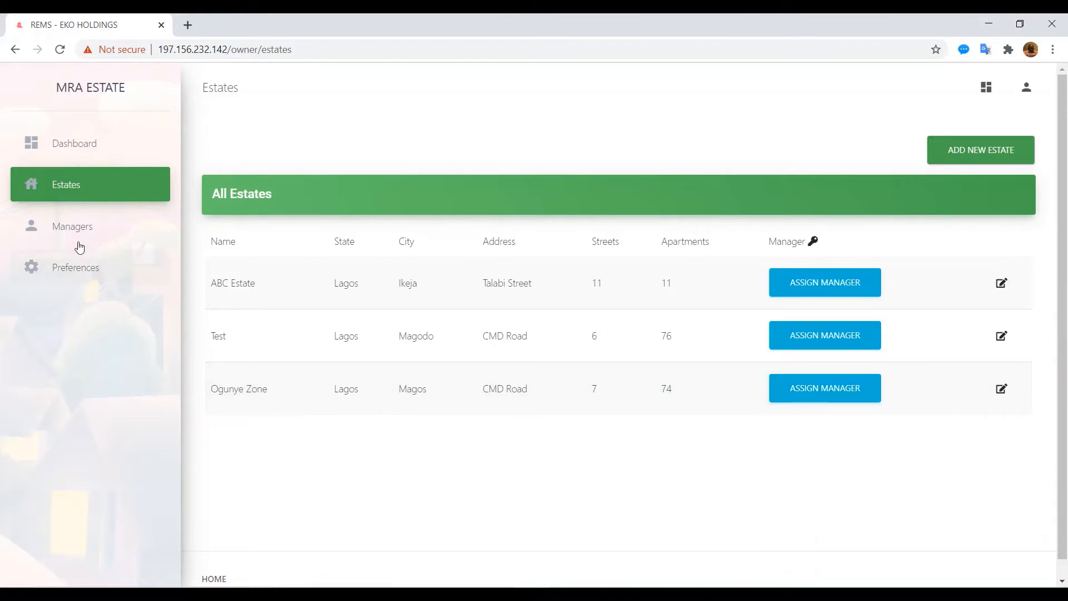
# Step: Open a new manager form and enter the manager's first and last name
pyautogui.click(74, 233)
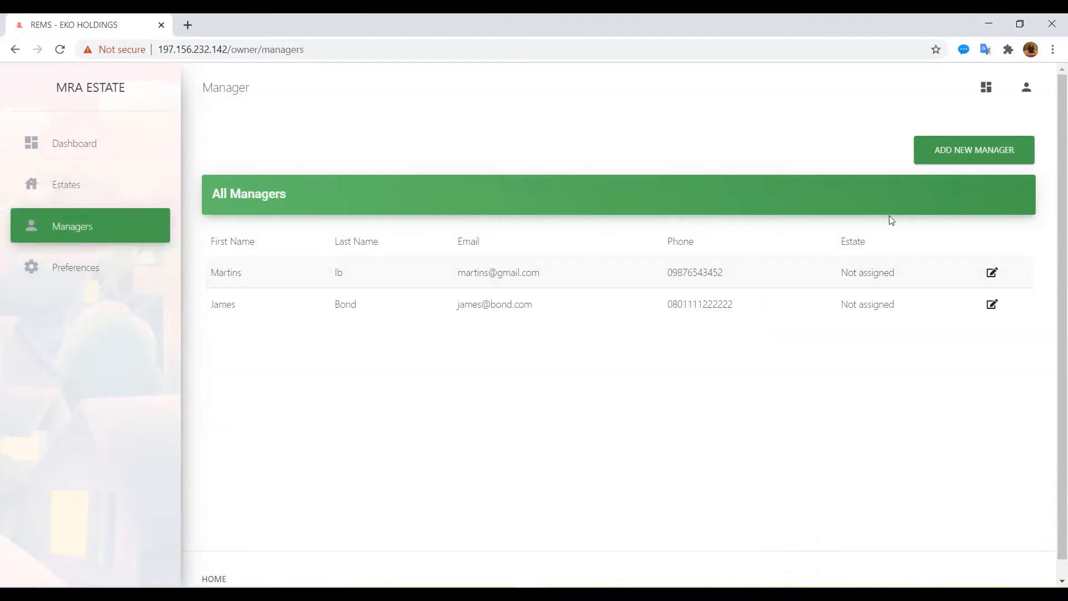
pyautogui.click(952, 156)
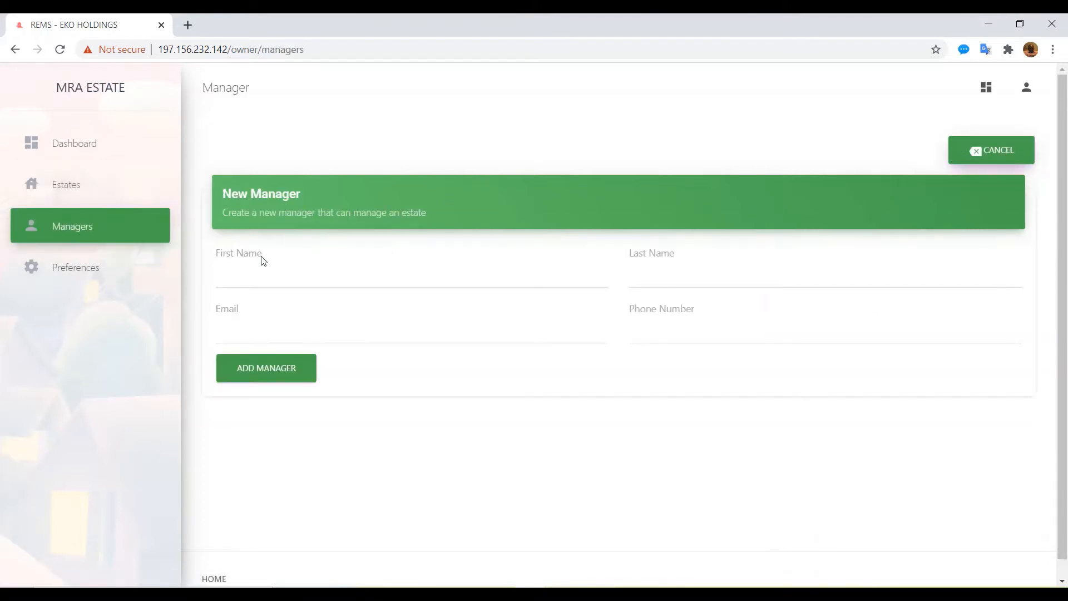
pyautogui.click(234, 277)
pyautogui.write('John')
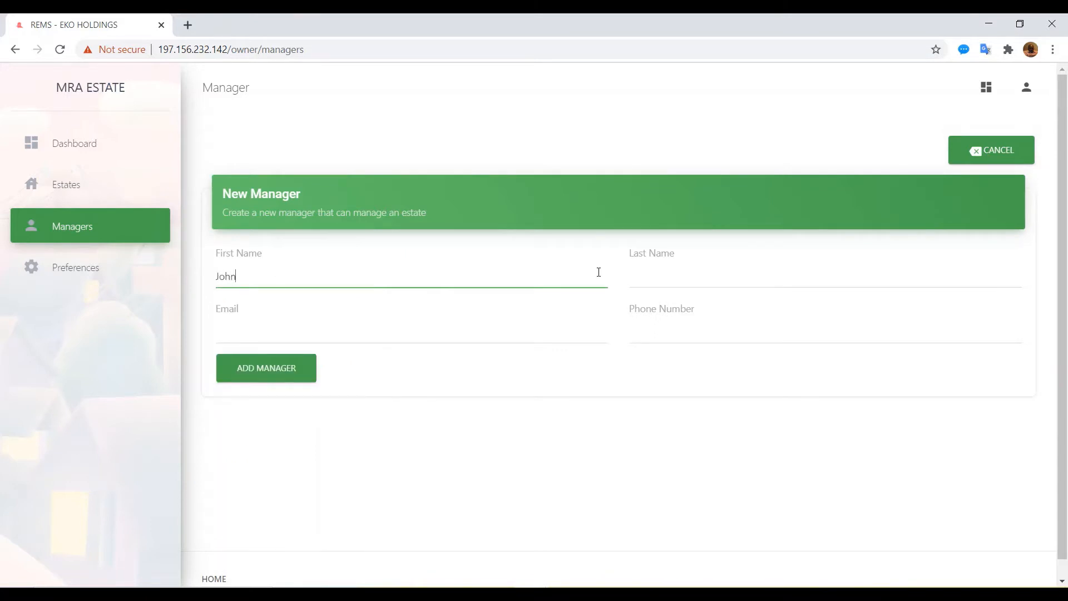
pyautogui.click(641, 277)
pyautogui.write('dO')
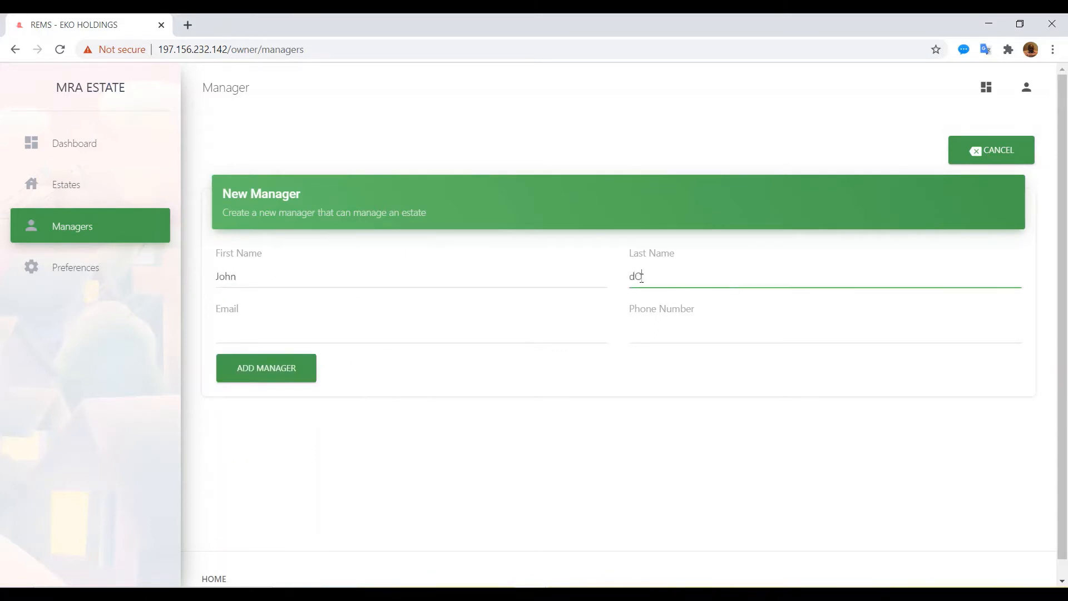
pyautogui.press('BackSpace')
pyautogui.press('BackSpace')
pyautogui.press('BackSpace')
# Step: Fill in the manager's e-mail and phone number and save the new manager
pyautogui.press('Tab')
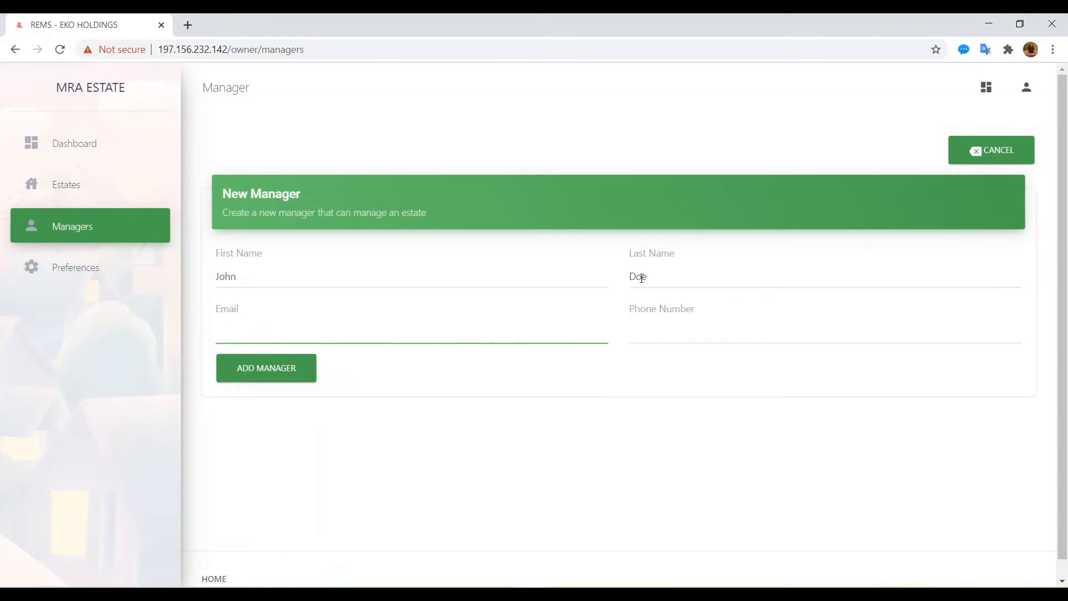
pyautogui.write('john@doe.com')
pyautogui.press('Tab')
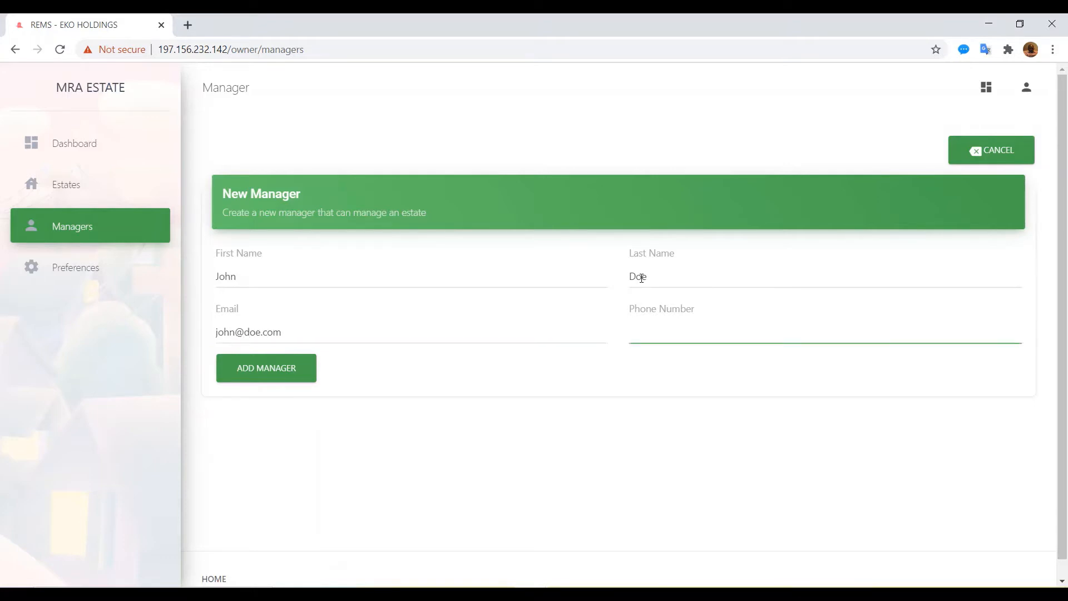
pyautogui.write('08012222233388')
pyautogui.press('BackSpace')
pyautogui.press('BackSpace')
pyautogui.click(269, 371)
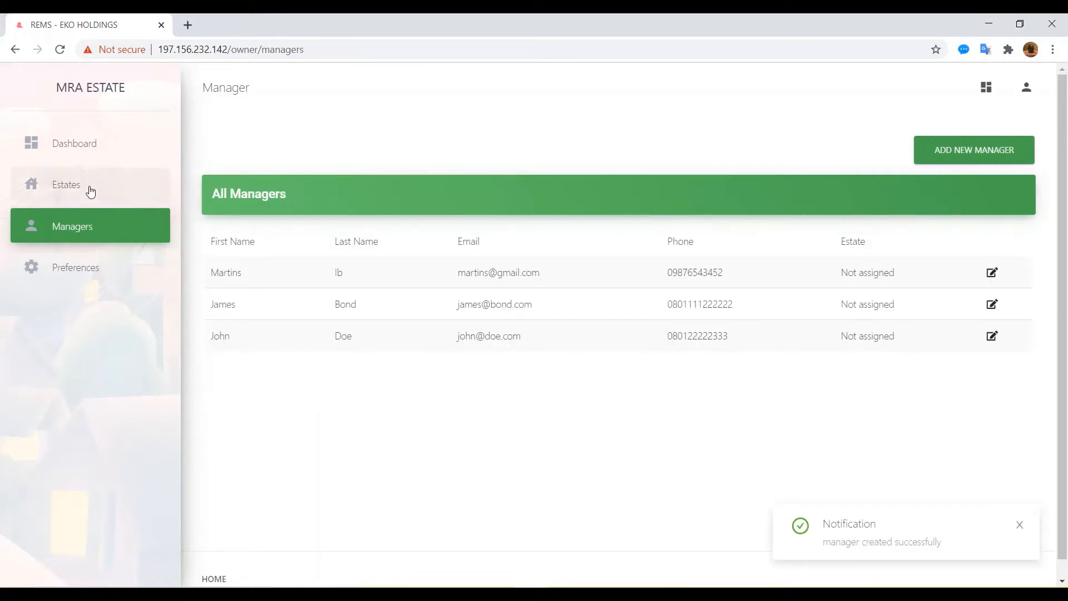
pyautogui.click(80, 190)
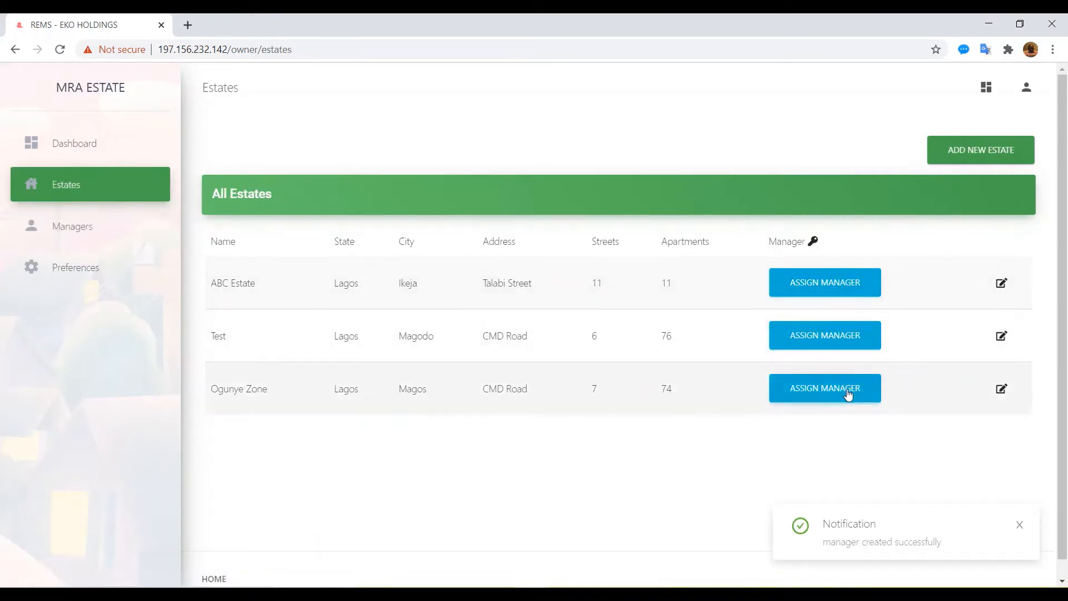
# Step: Pick the newly added manager in Select Manager for Ogunye Zone and confirm
pyautogui.click(827, 394)
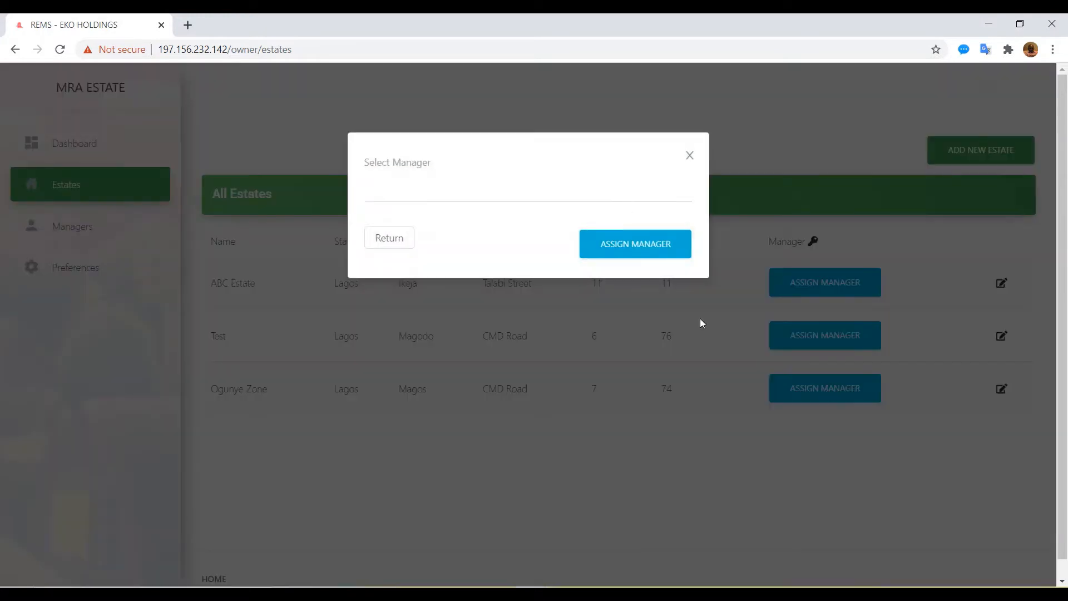
pyautogui.click(545, 196)
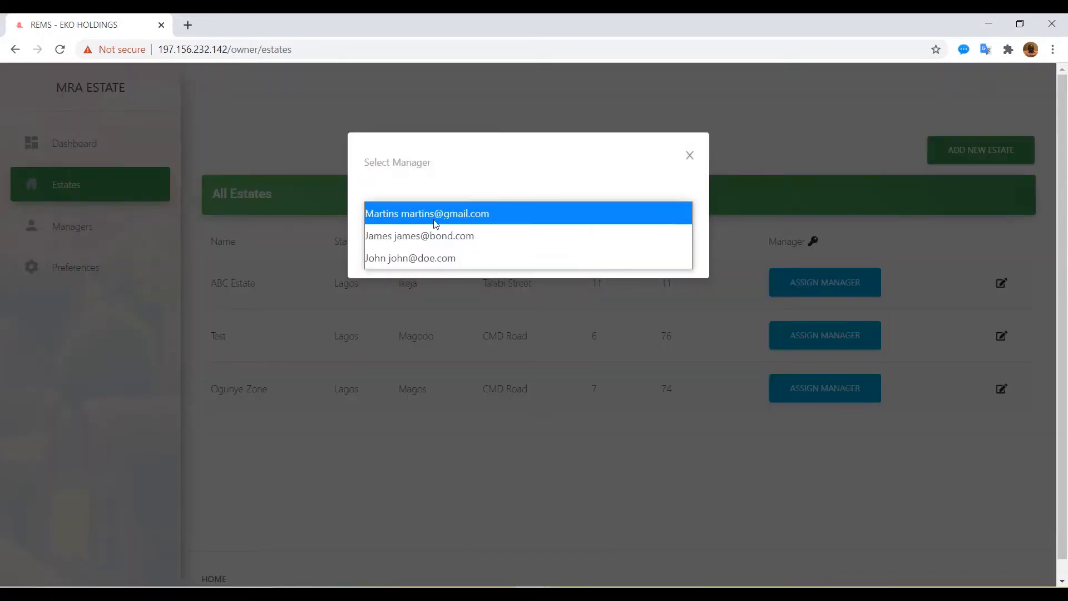
pyautogui.click(414, 259)
pyautogui.click(630, 247)
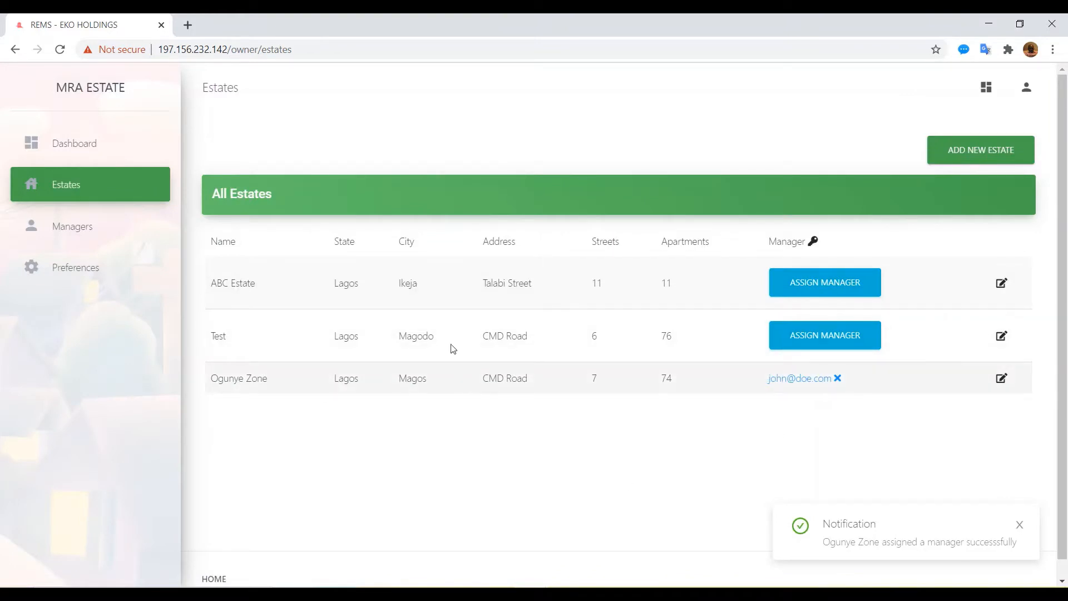
# Step: Try purple and blue app colours in preferences, then set the colour back to green
pyautogui.click(61, 274)
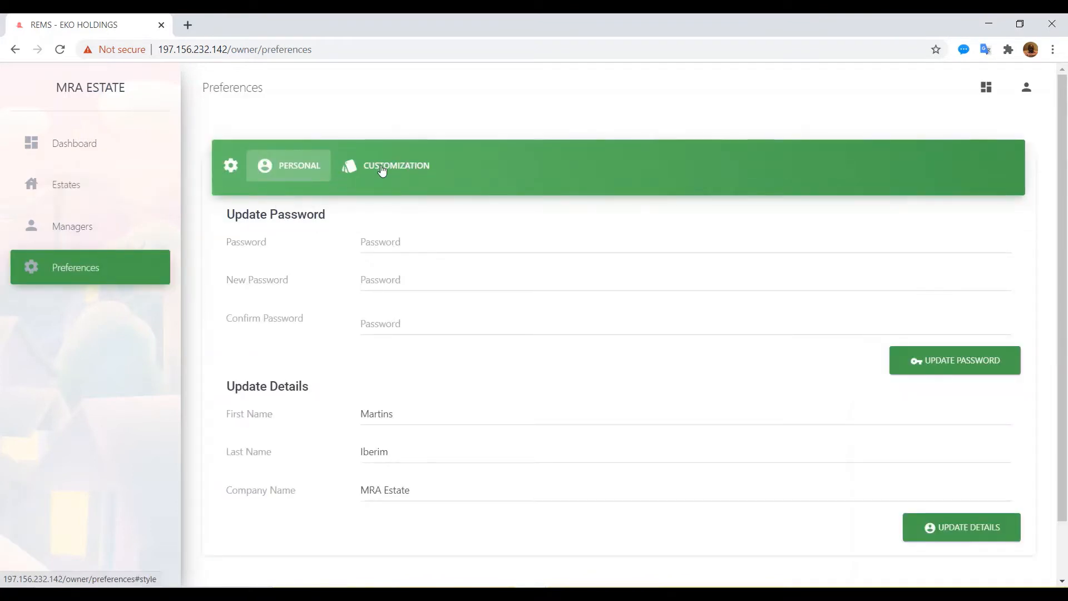
pyautogui.click(382, 167)
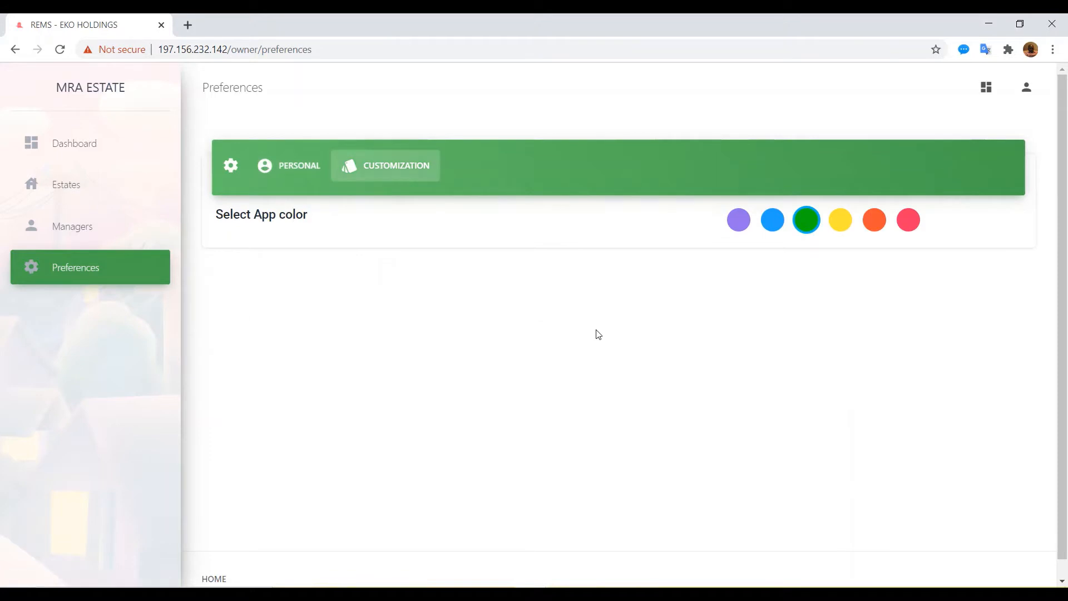
pyautogui.click(737, 223)
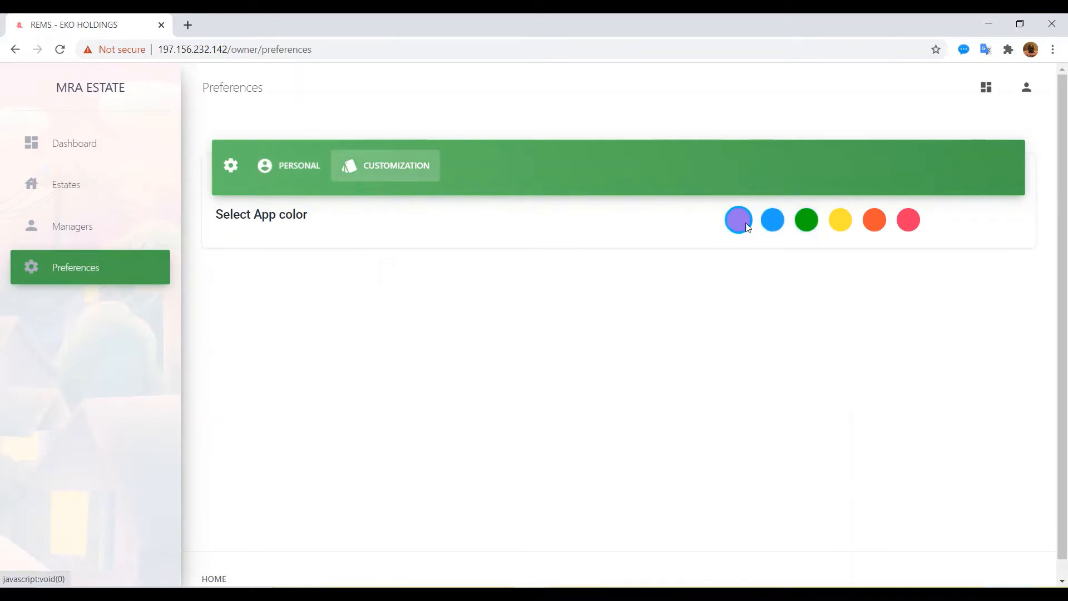
pyautogui.click(774, 222)
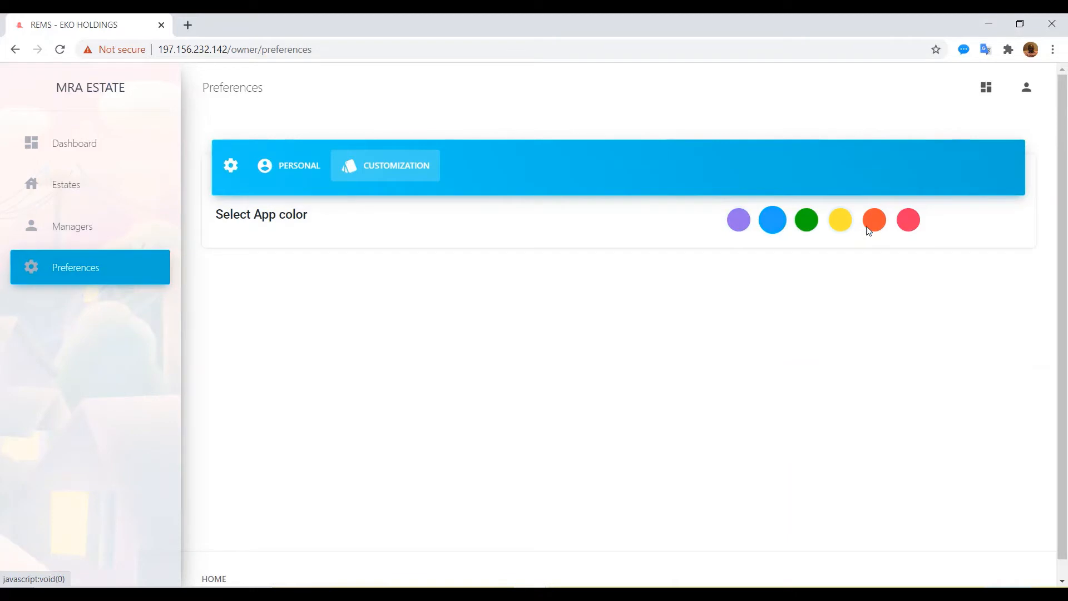
pyautogui.click(806, 224)
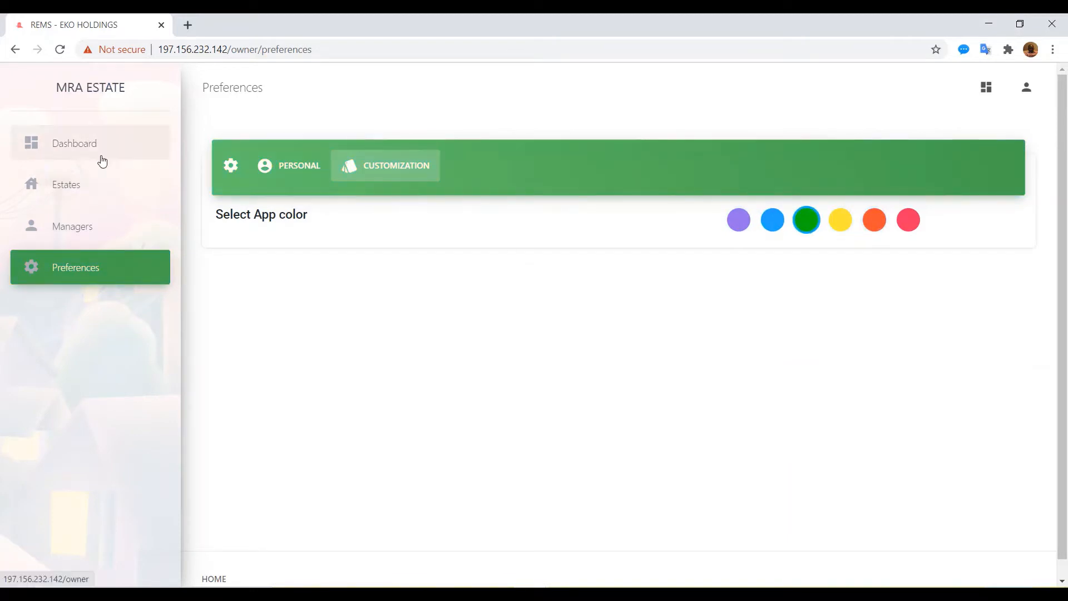
# Step: Return to the dashboard and log out of the owner account
pyautogui.click(123, 143)
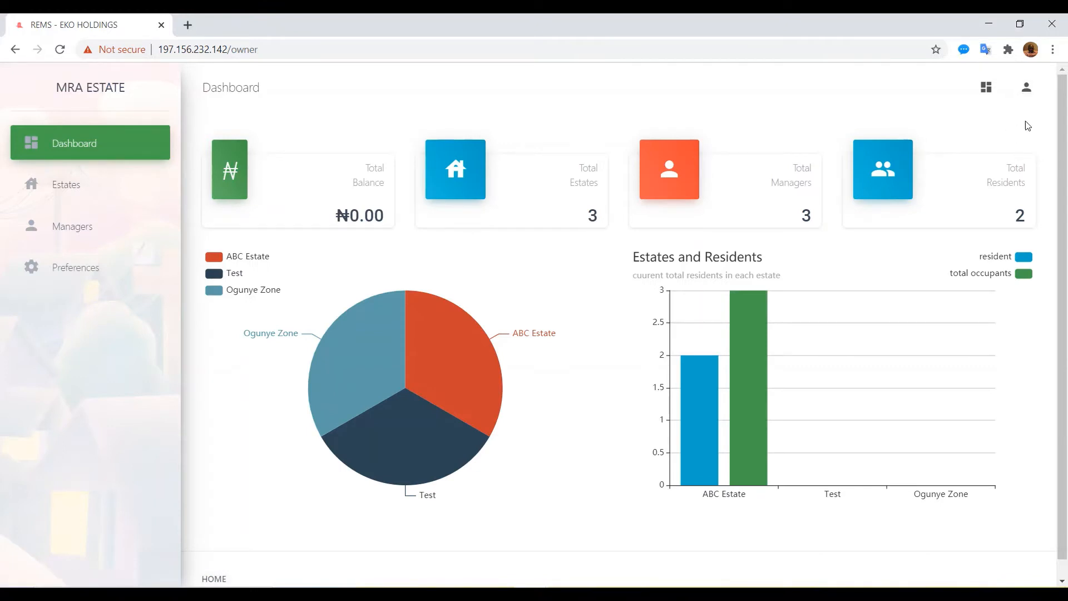
pyautogui.click(1028, 88)
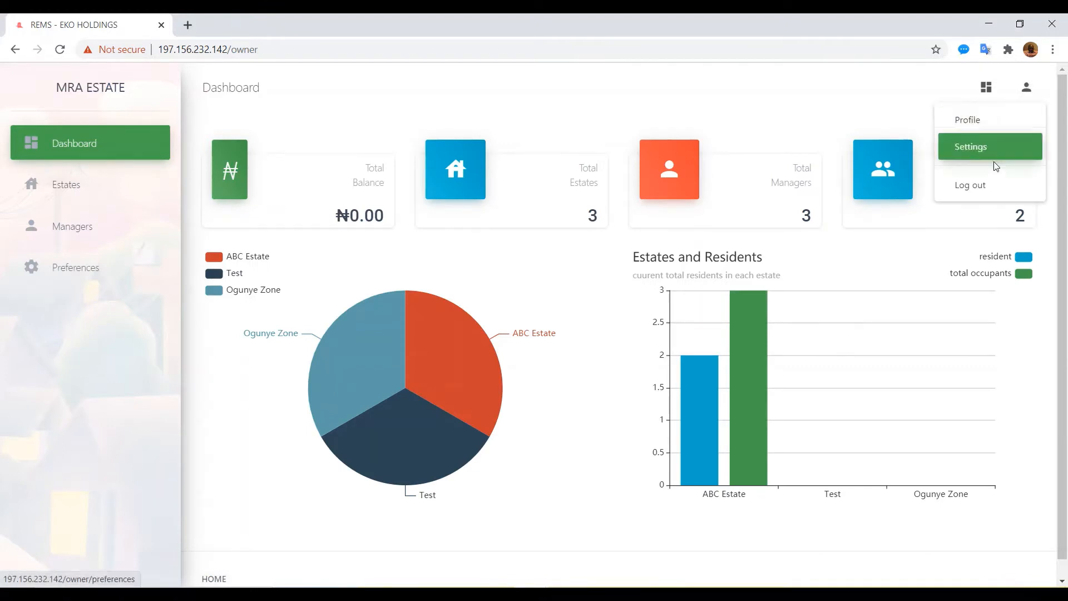
pyautogui.click(1013, 190)
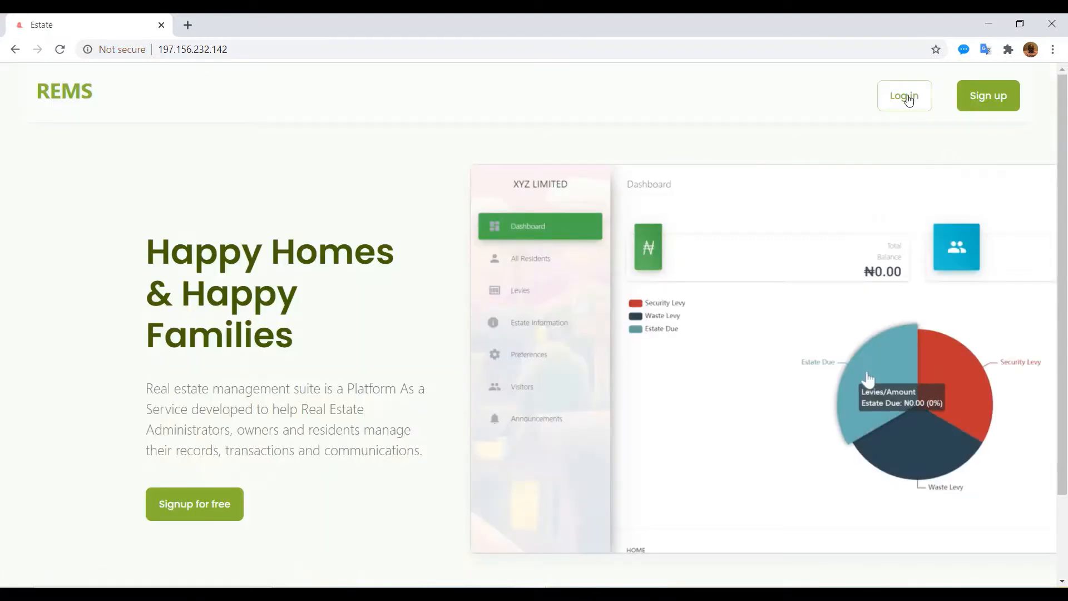
# Step: Sign in with the manager's e-mail and password, then dismiss Chrome's save-password prompt
pyautogui.click(908, 98)
pyautogui.click(472, 270)
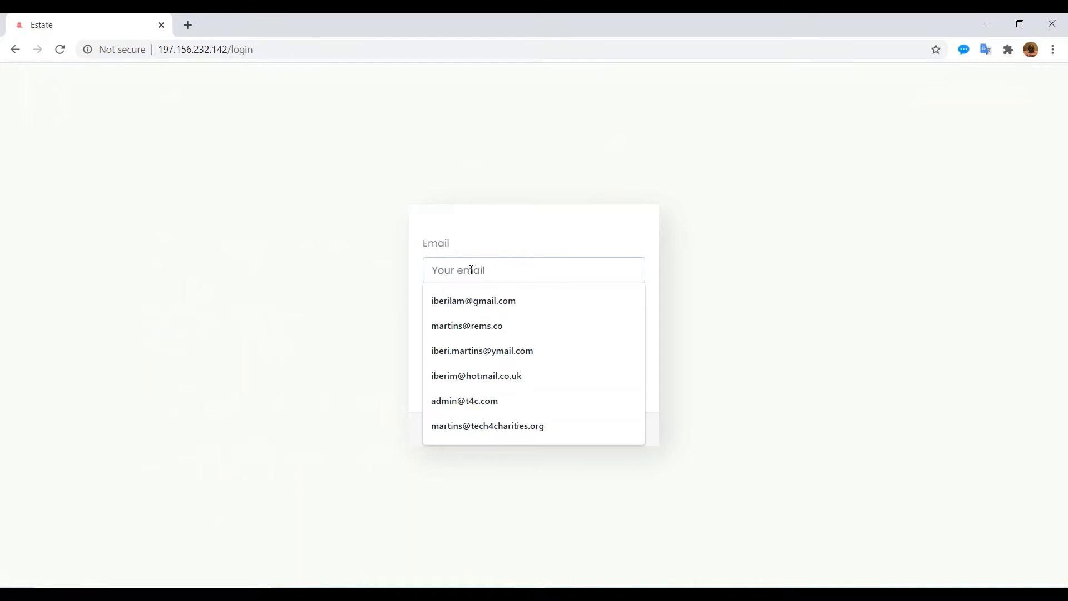
pyautogui.write('john')
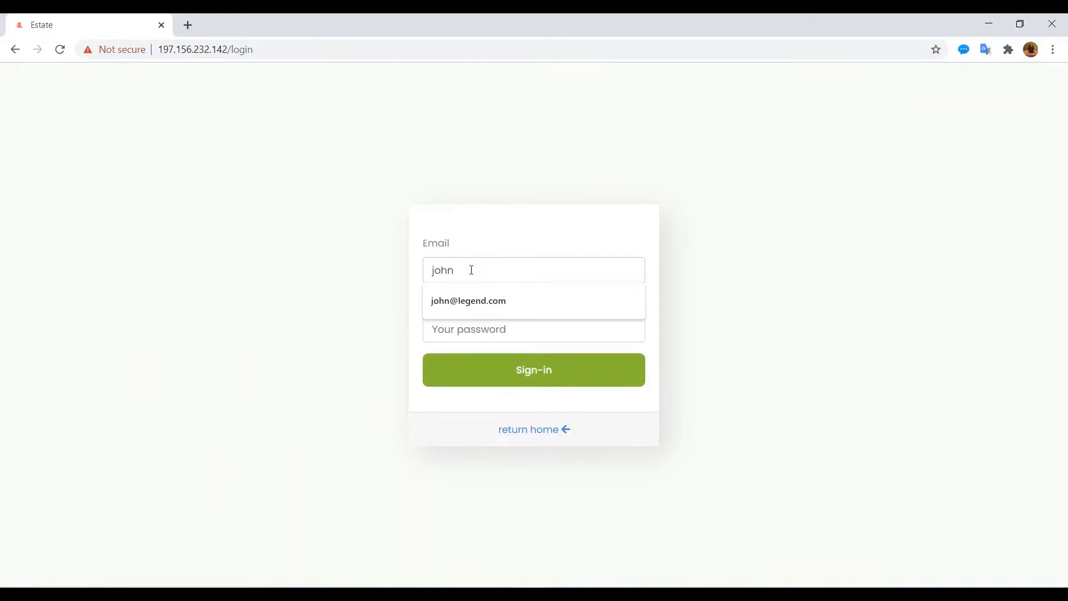
pyautogui.write('@doe')
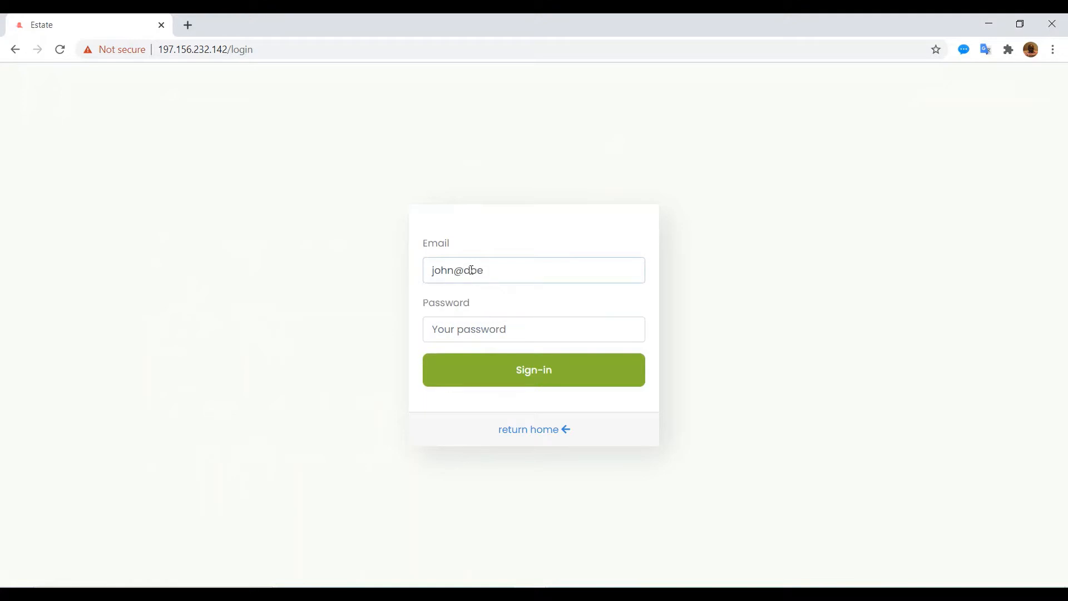
pyautogui.write('.com')
pyautogui.press('Tab')
pyautogui.write('p')
pyautogui.press('Return')
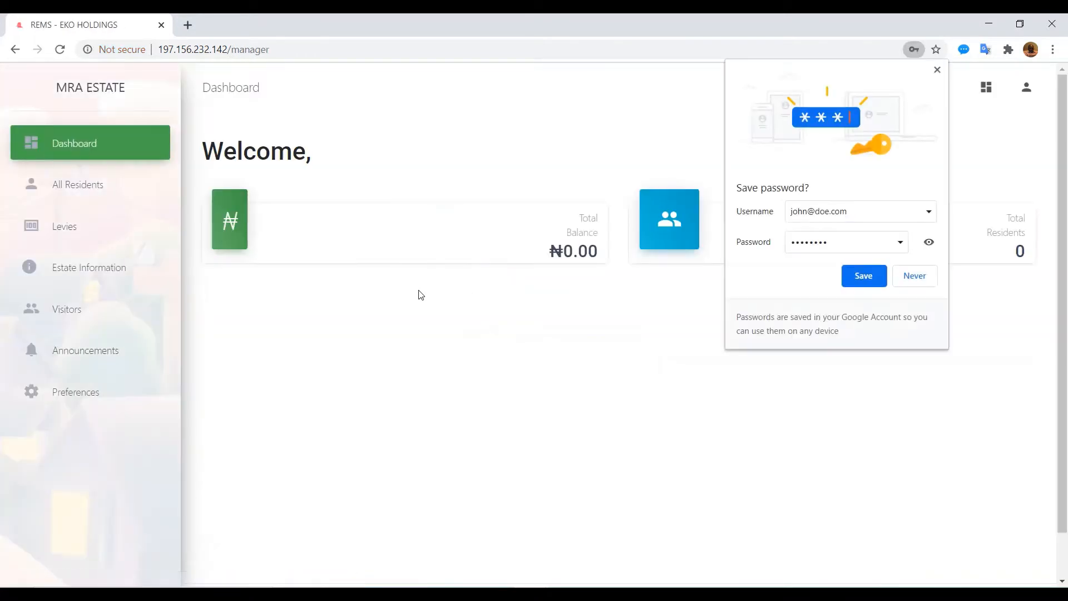
pyautogui.click(658, 251)
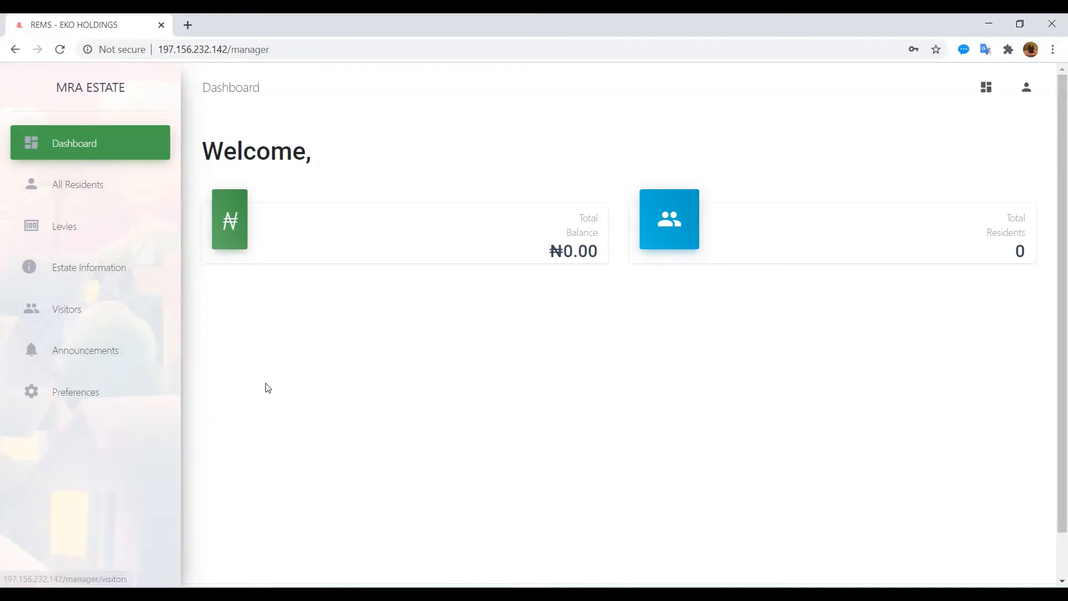
# Step: Open Payment Settings and visit Paystack's signup page from the setup instructions in a new tab
pyautogui.click(83, 391)
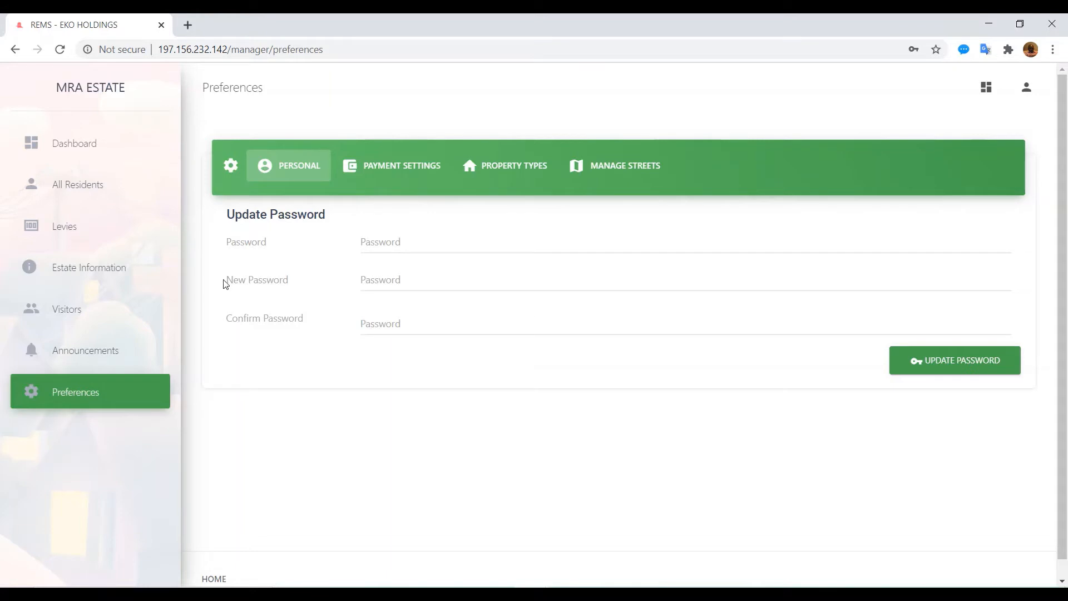
pyautogui.click(388, 173)
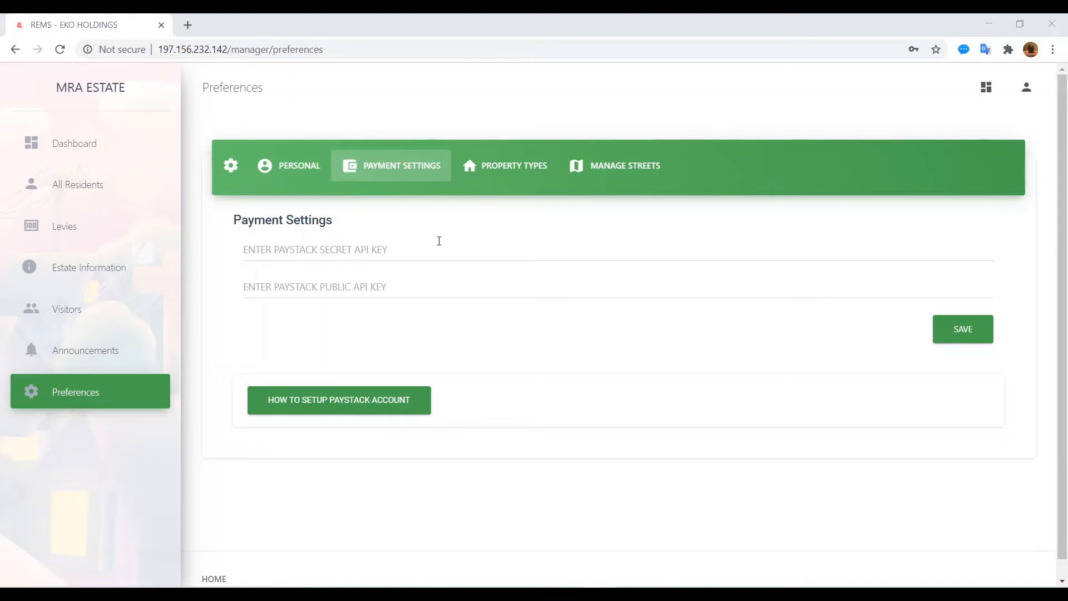
pyautogui.click(314, 404)
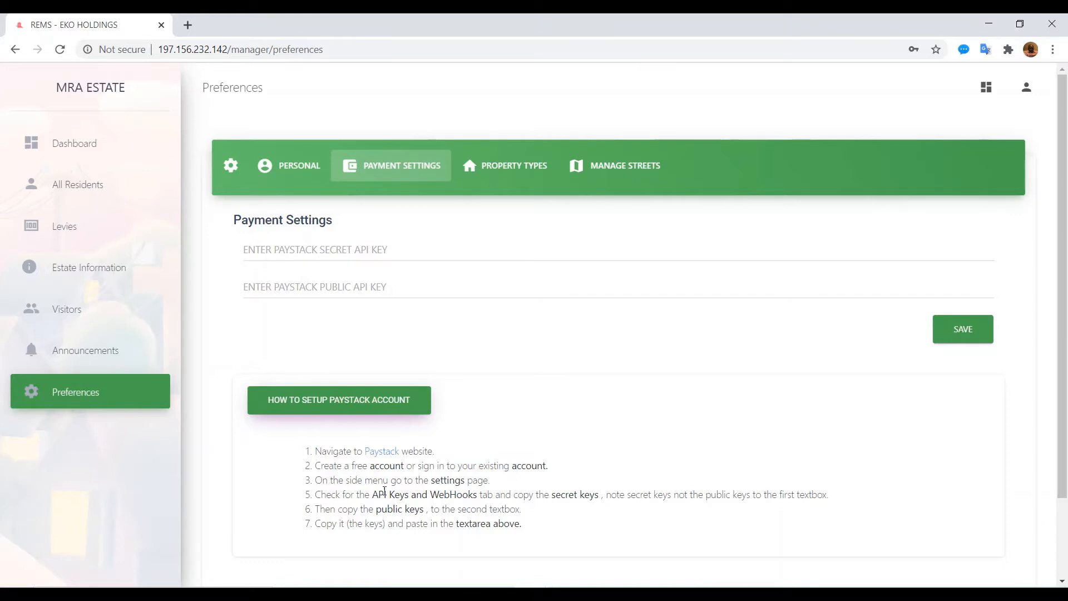
pyautogui.rightClick(371, 453)
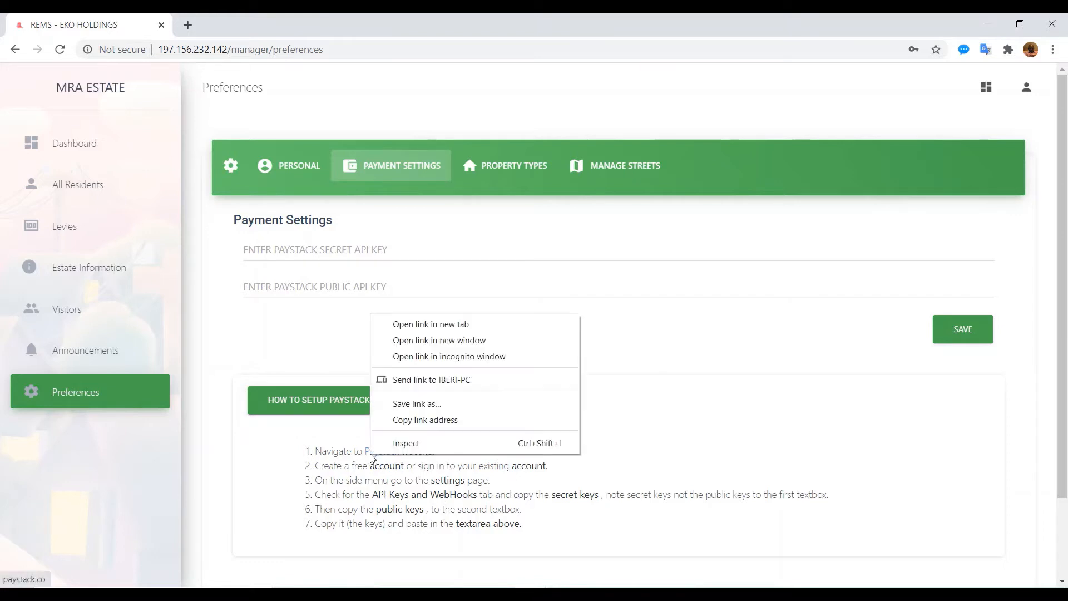
pyautogui.click(444, 323)
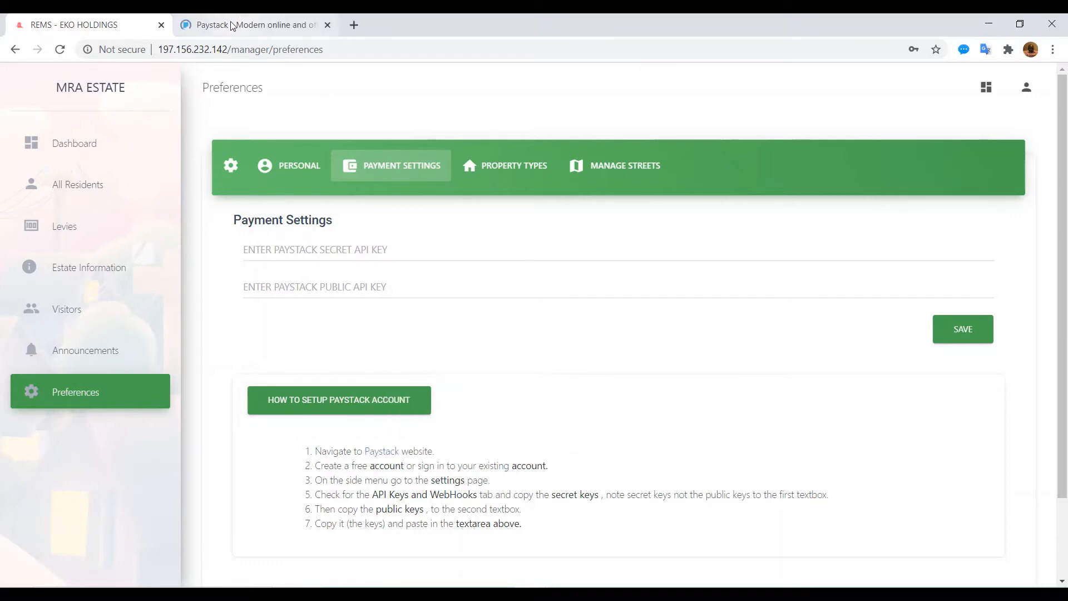
pyautogui.click(230, 22)
pyautogui.click(932, 89)
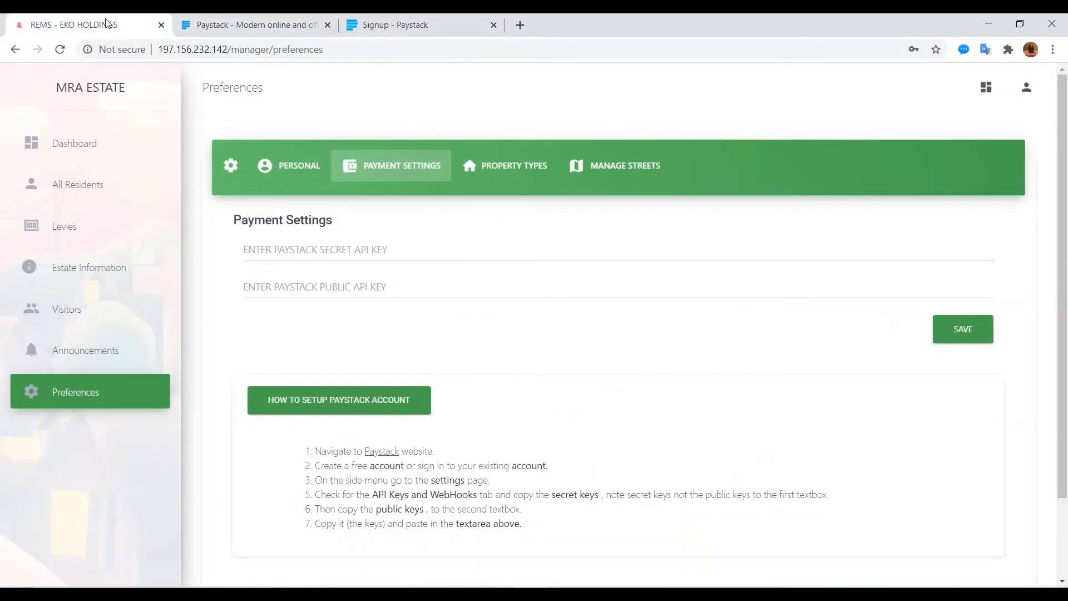
pyautogui.click(109, 25)
# Step: Paste the Paystack secret and public API keys and save them
pyautogui.click(301, 241)
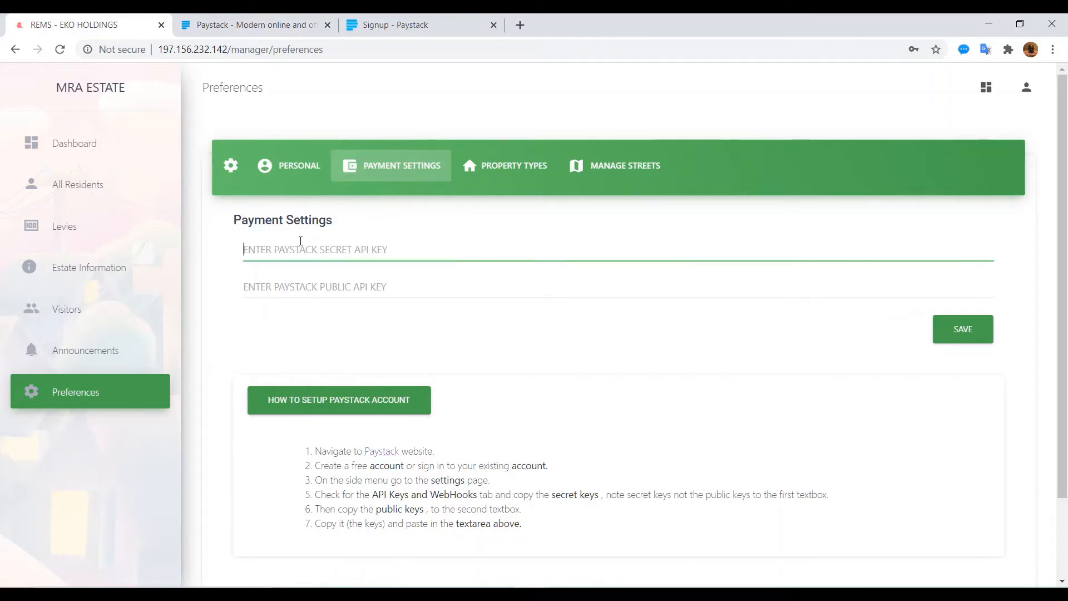
pyautogui.hotkey('ctrl', 'v')
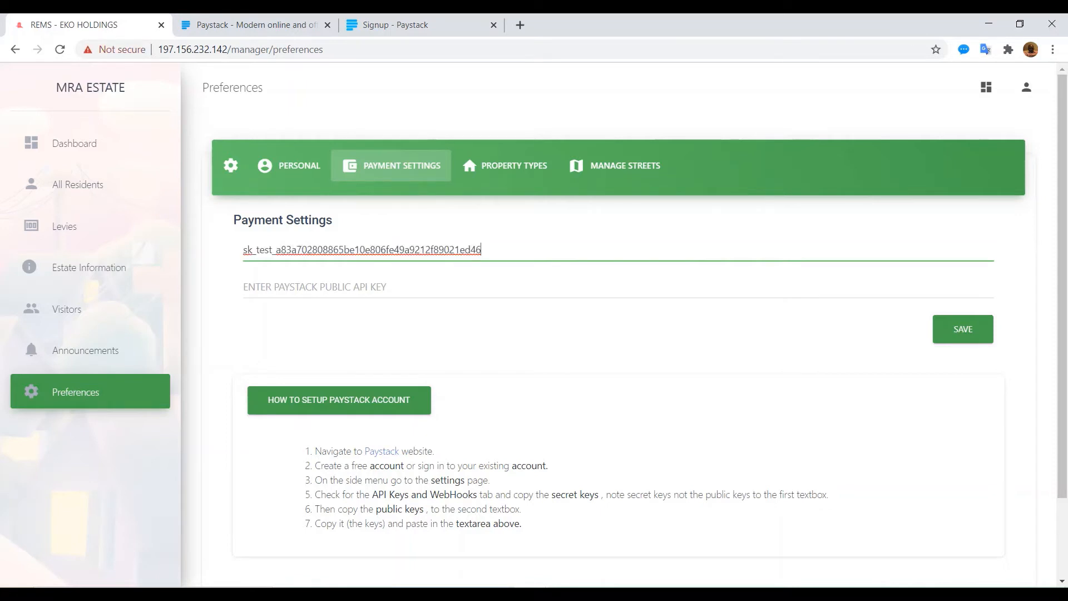
pyautogui.hotkey('alt', 'Tab')
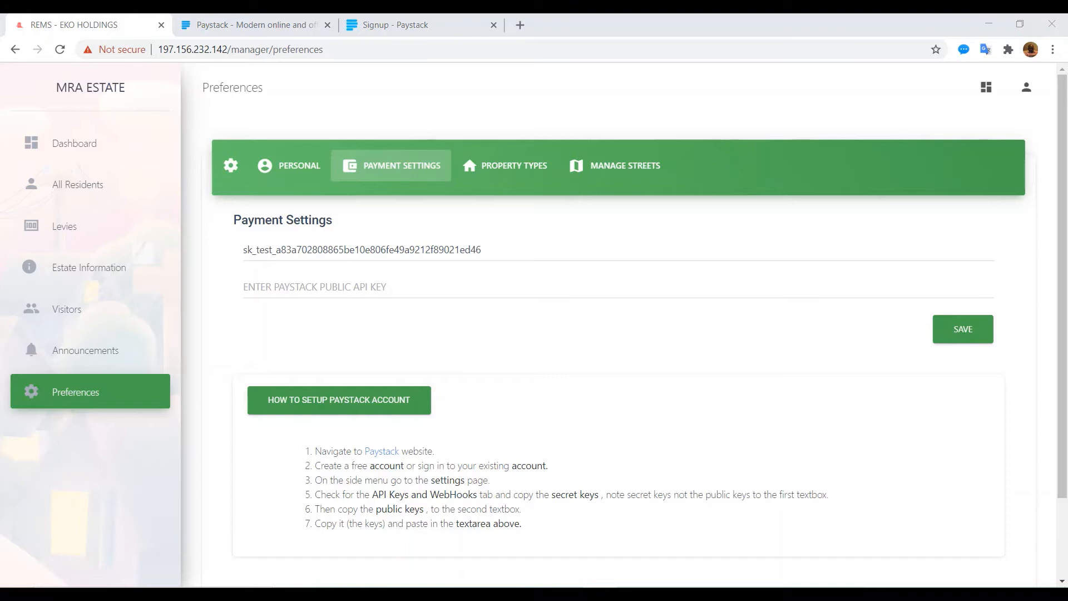
pyautogui.click(400, 287)
pyautogui.hotkey('ctrl', 'v')
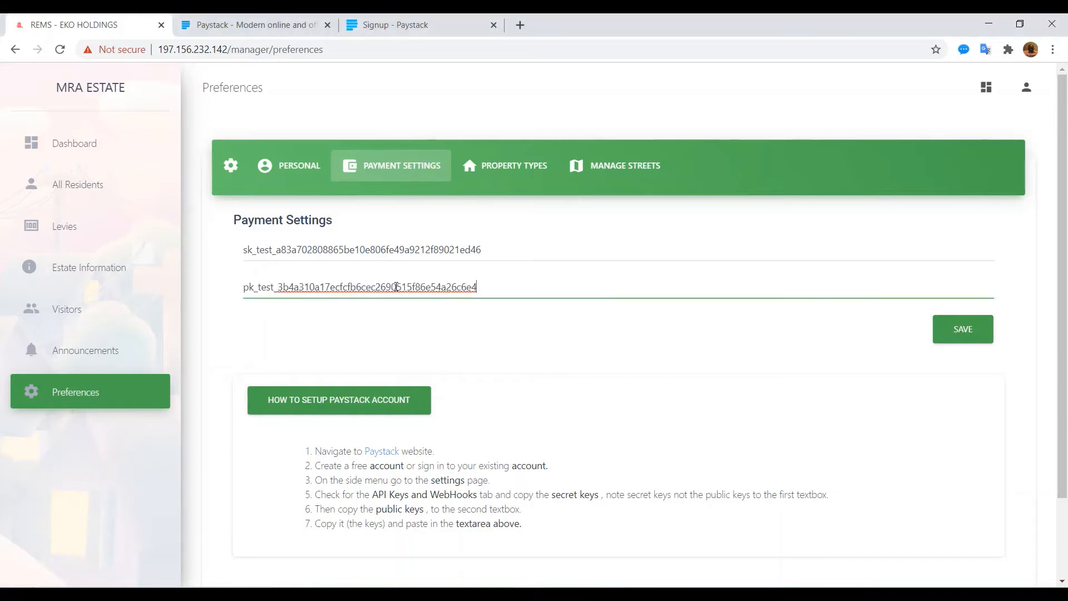
pyautogui.click(974, 328)
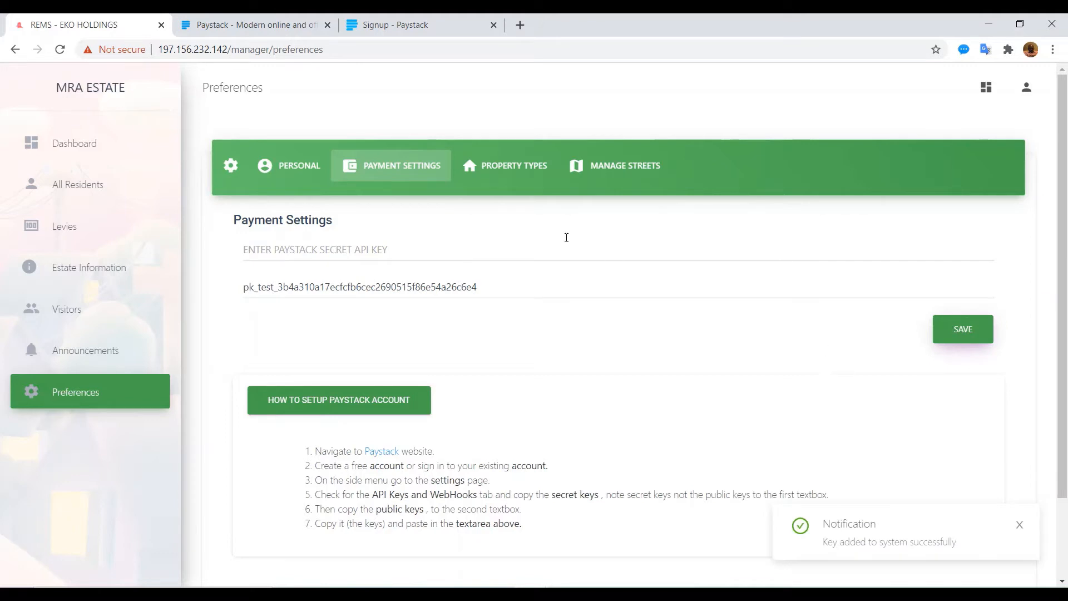
pyautogui.click(501, 167)
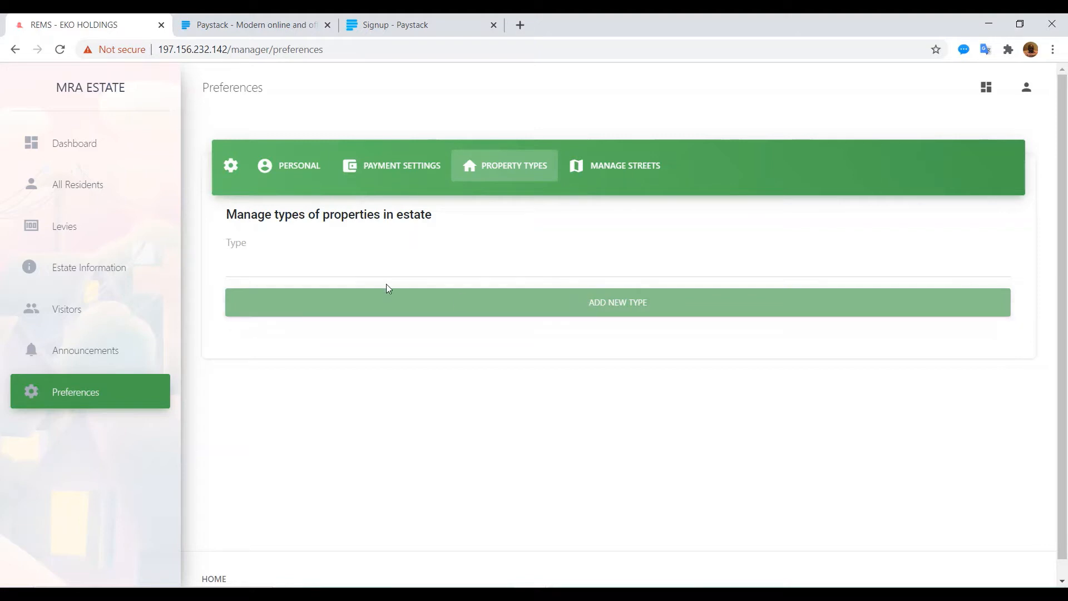
# Step: Add Flat, Boys Quarters (BQ) and Duplex as property types
pyautogui.click(502, 265)
pyautogui.write('F')
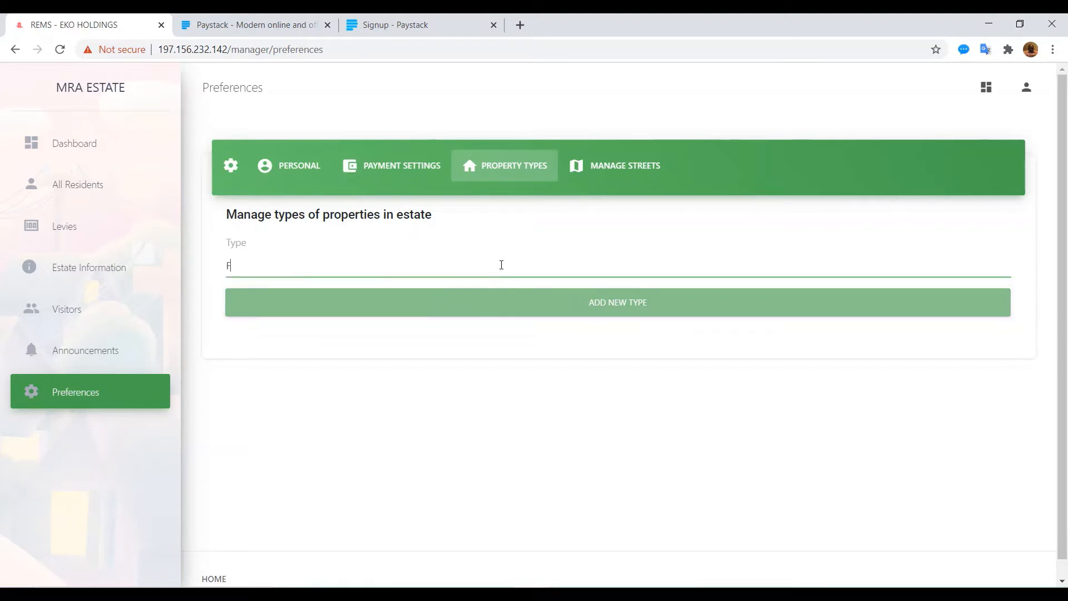
pyautogui.write('lat')
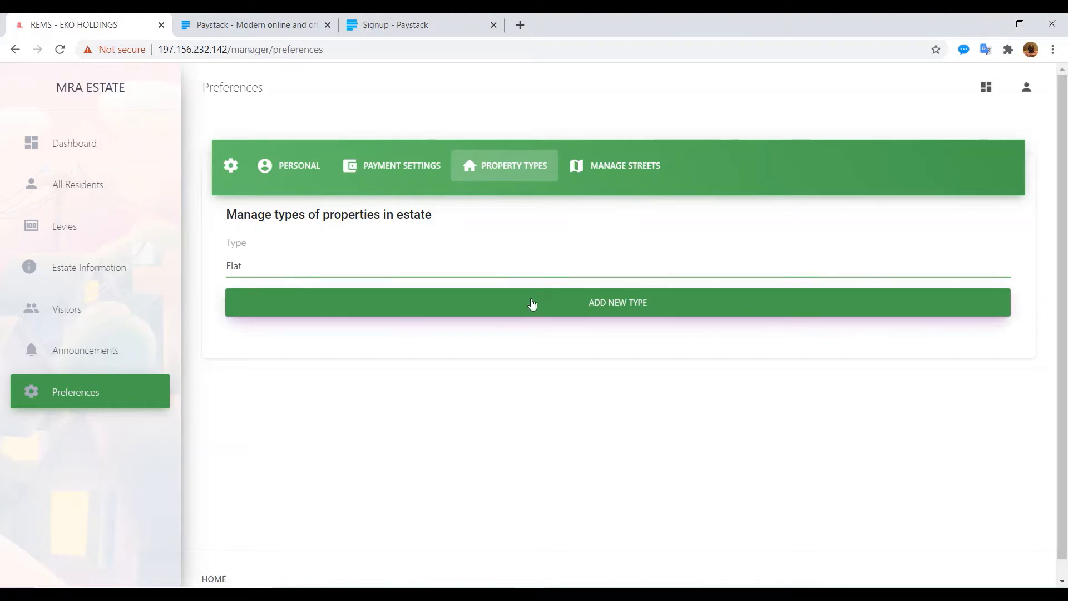
pyautogui.click(532, 303)
pyautogui.click(329, 265)
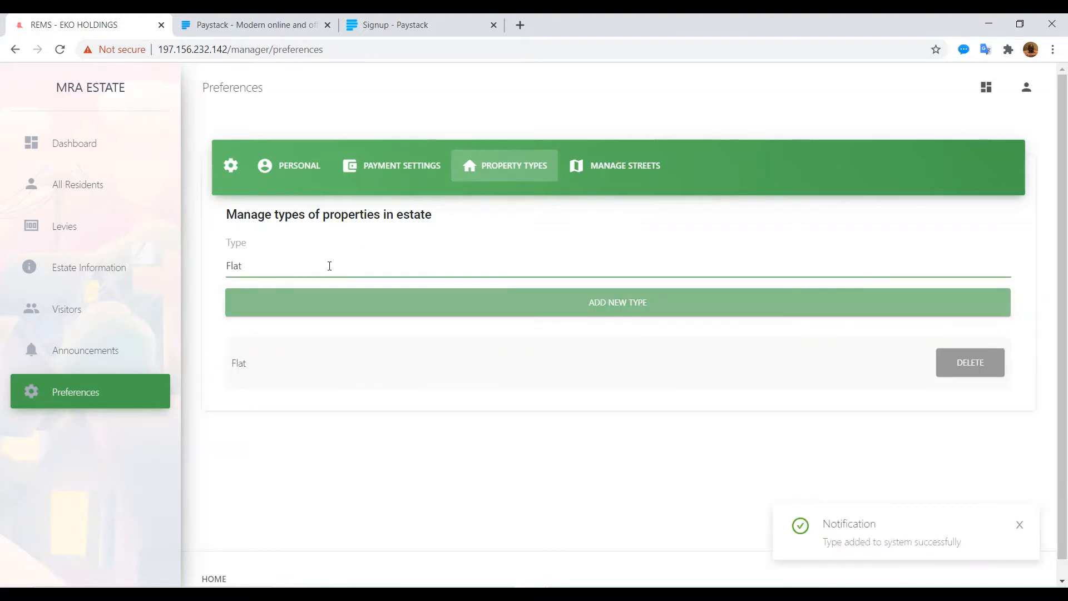
pyautogui.press('BackSpace')
pyautogui.press('BackSpace')
pyautogui.press('BackSpace')
pyautogui.write('BQ')
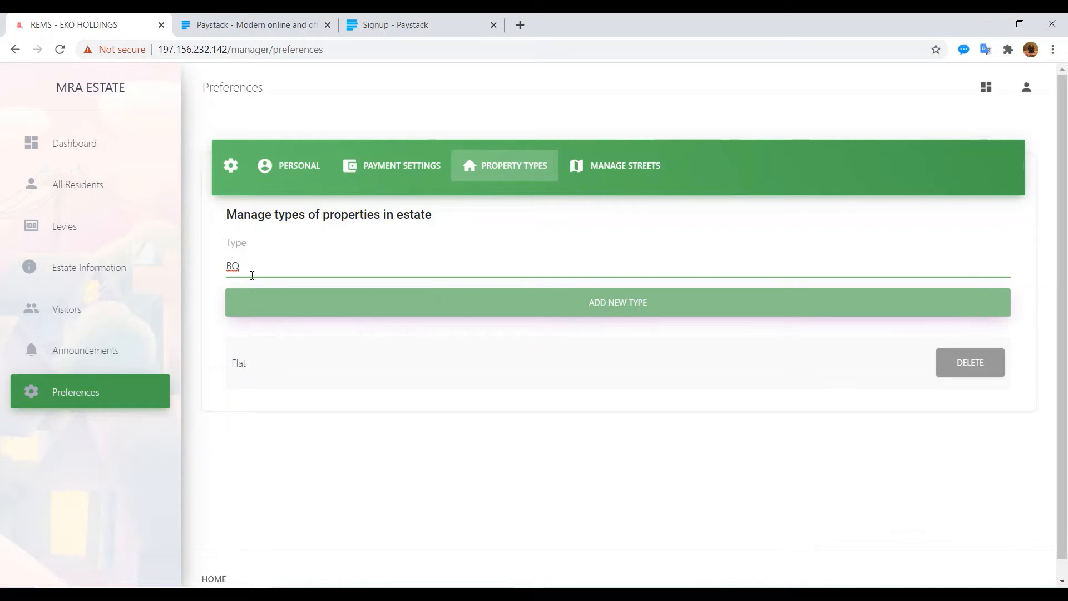
pyautogui.press('BackSpace')
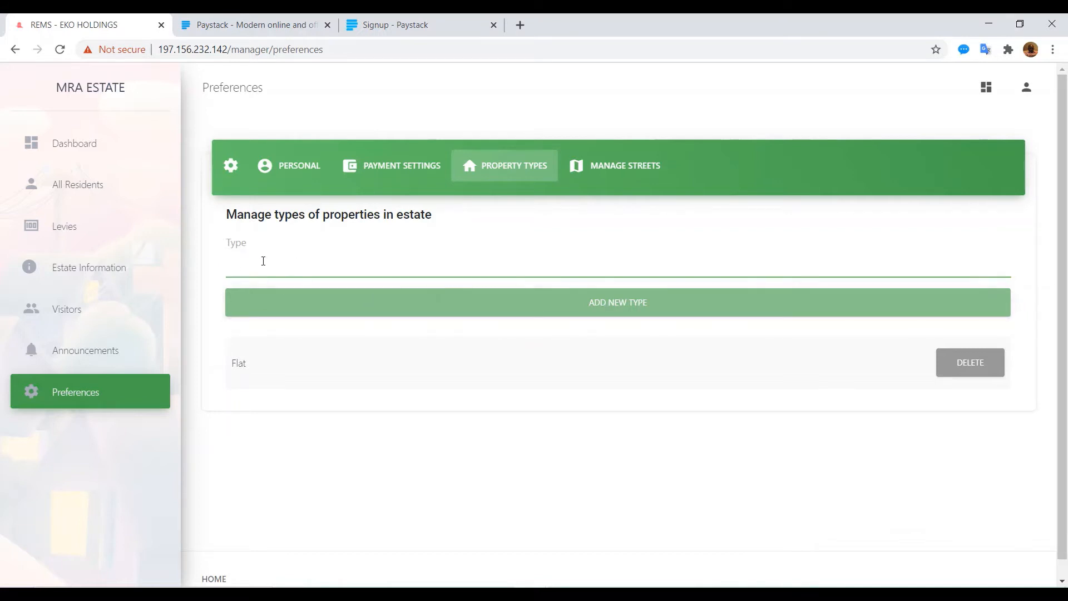
pyautogui.write('BQ')
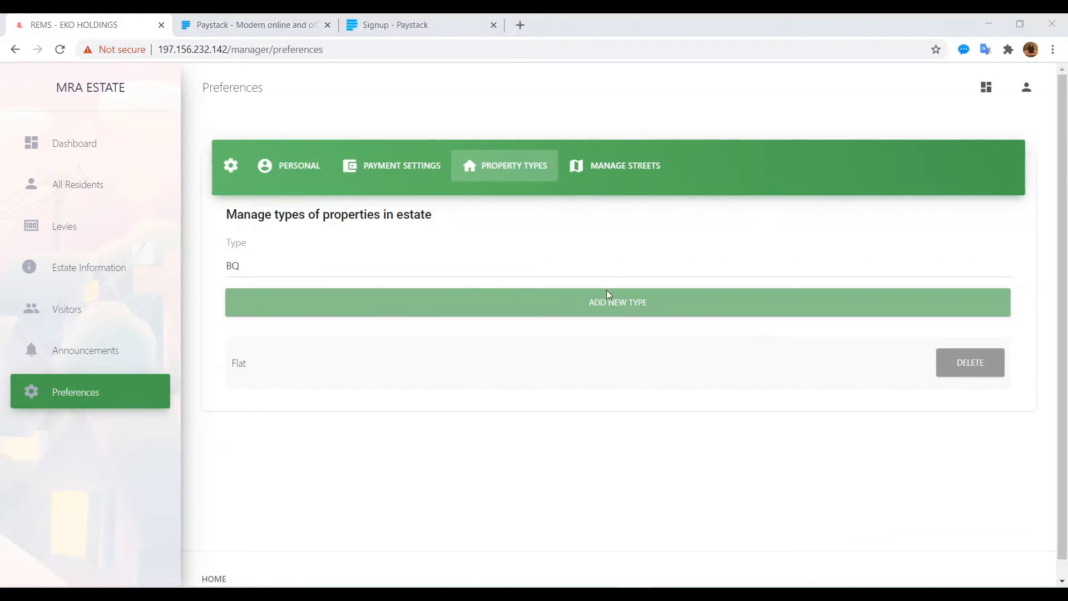
pyautogui.click(598, 309)
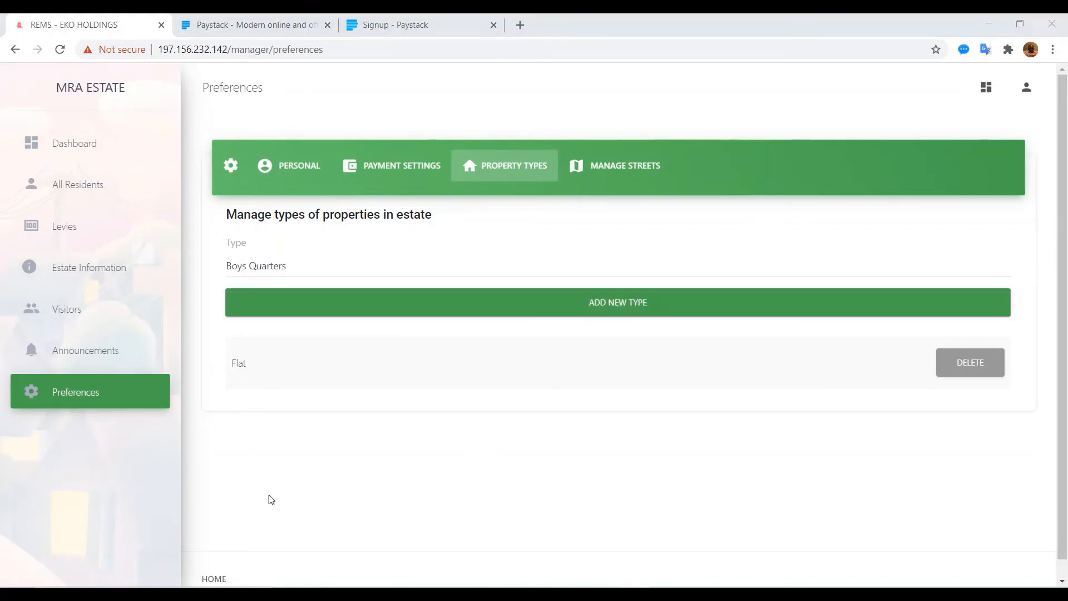
pyautogui.click(614, 310)
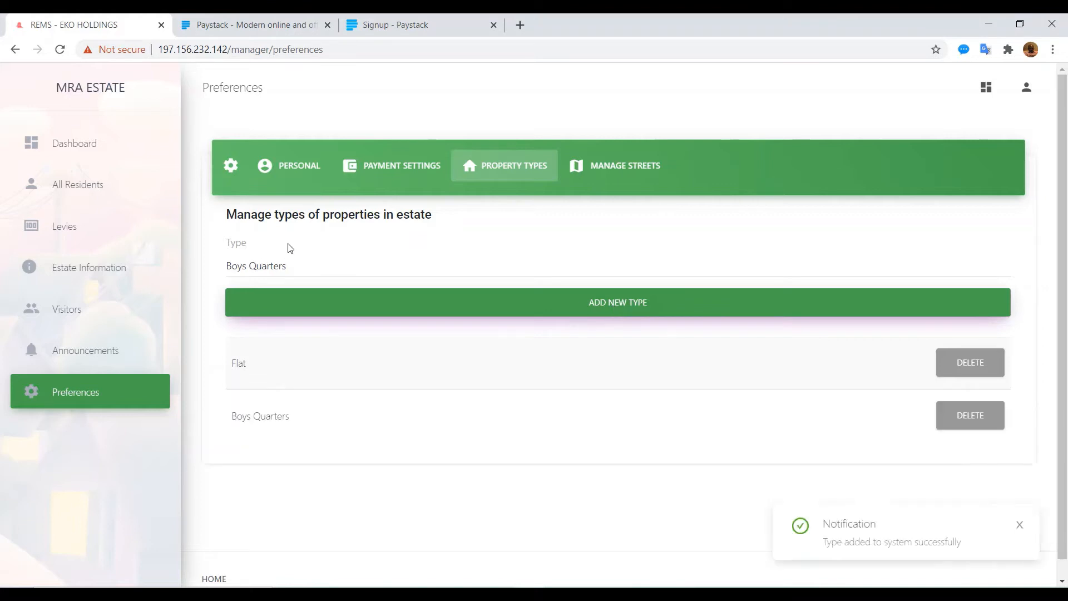
pyautogui.moveTo(295, 266); pyautogui.dragTo(184, 280)
pyautogui.write('Duplex')
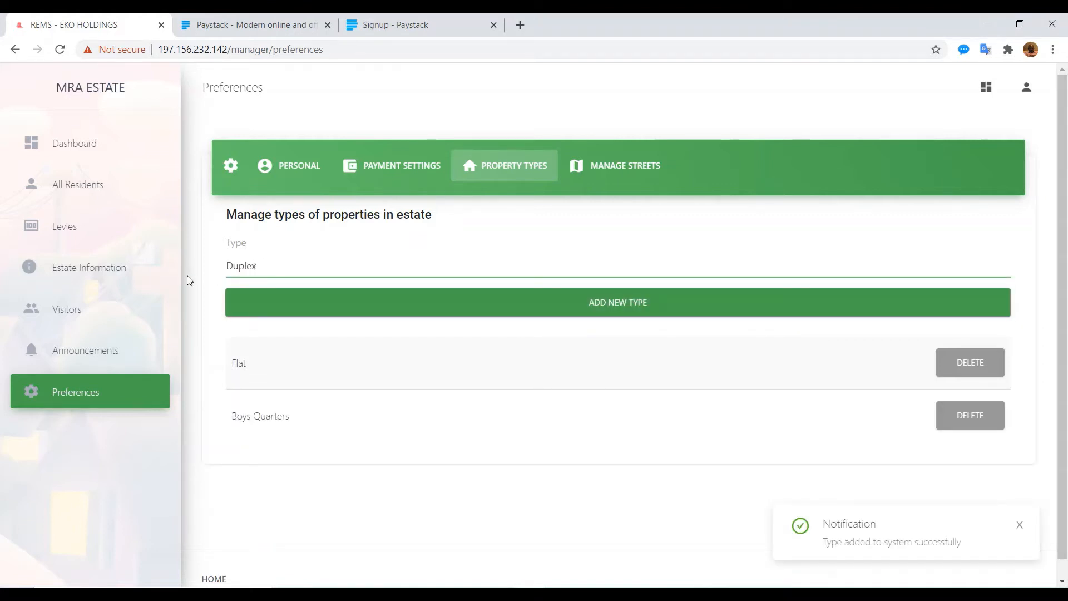
pyautogui.click(587, 306)
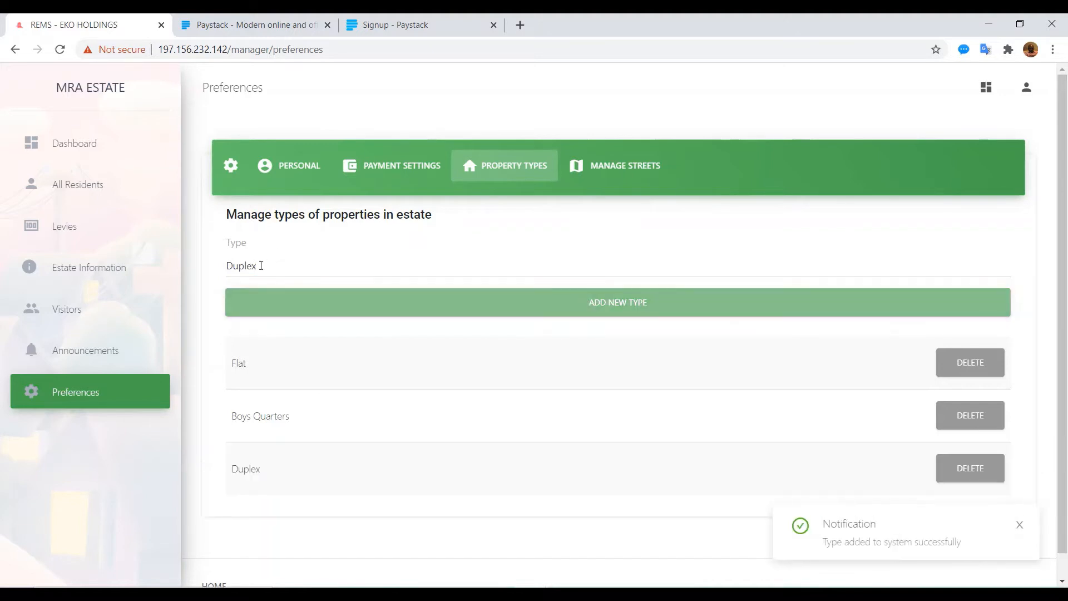
# Step: Add Religious and Commercial as property types
pyautogui.moveTo(262, 266); pyautogui.dragTo(207, 270)
pyautogui.write('Relious')
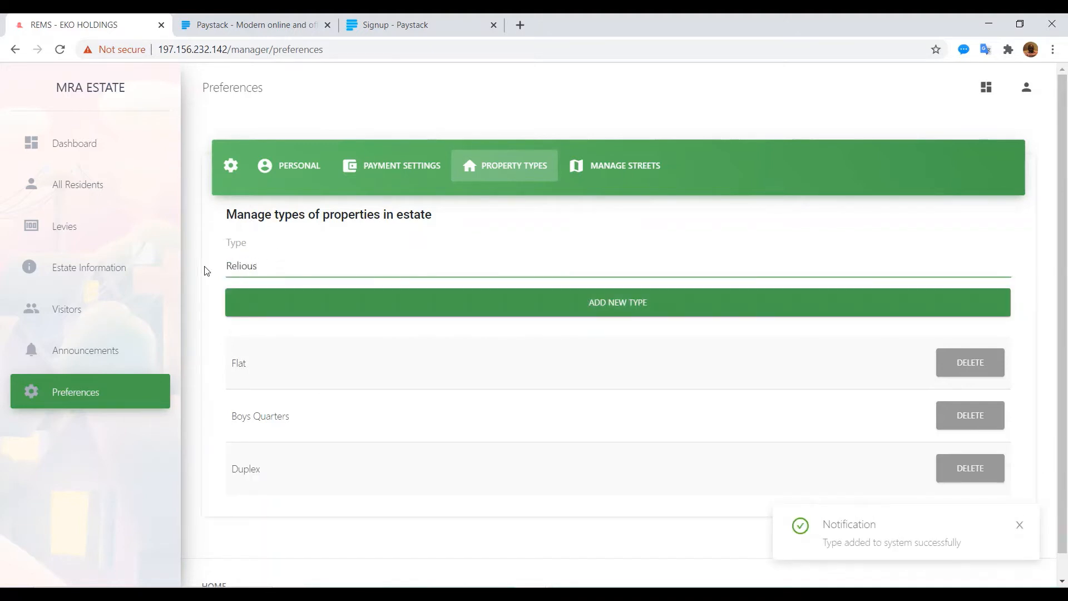
pyautogui.press('BackSpace')
pyautogui.press('BackSpace')
pyautogui.press('BackSpace')
pyautogui.write('gu')
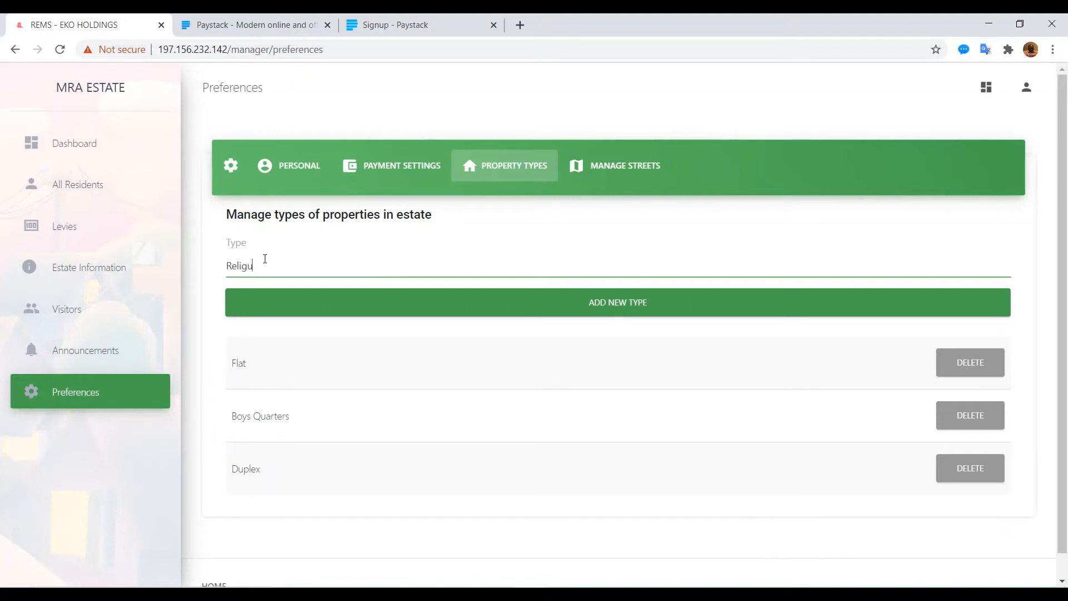
pyautogui.press('BackSpace')
pyautogui.write('iouis')
pyautogui.click(265, 258)
pyautogui.press('BackSpace')
pyautogui.click(479, 303)
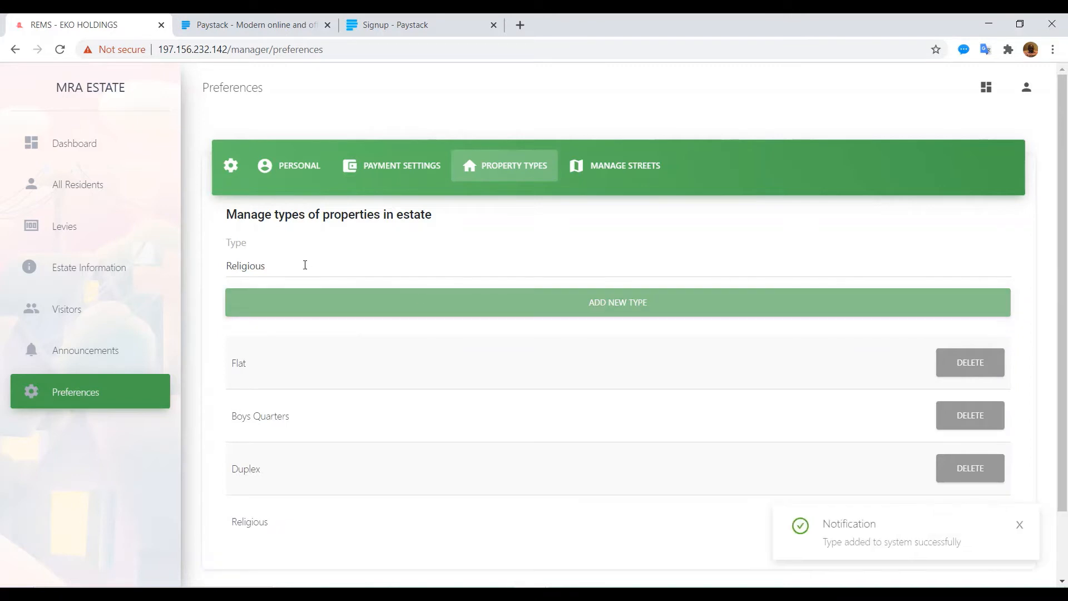
pyautogui.moveTo(279, 266); pyautogui.dragTo(217, 269)
pyautogui.write('commercial')
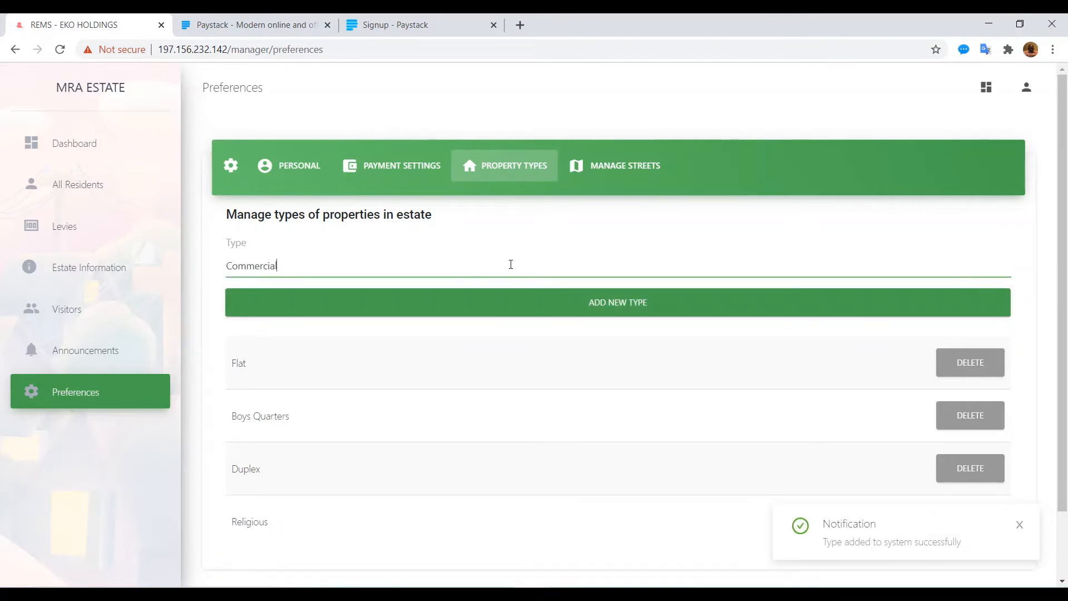
pyautogui.click(570, 305)
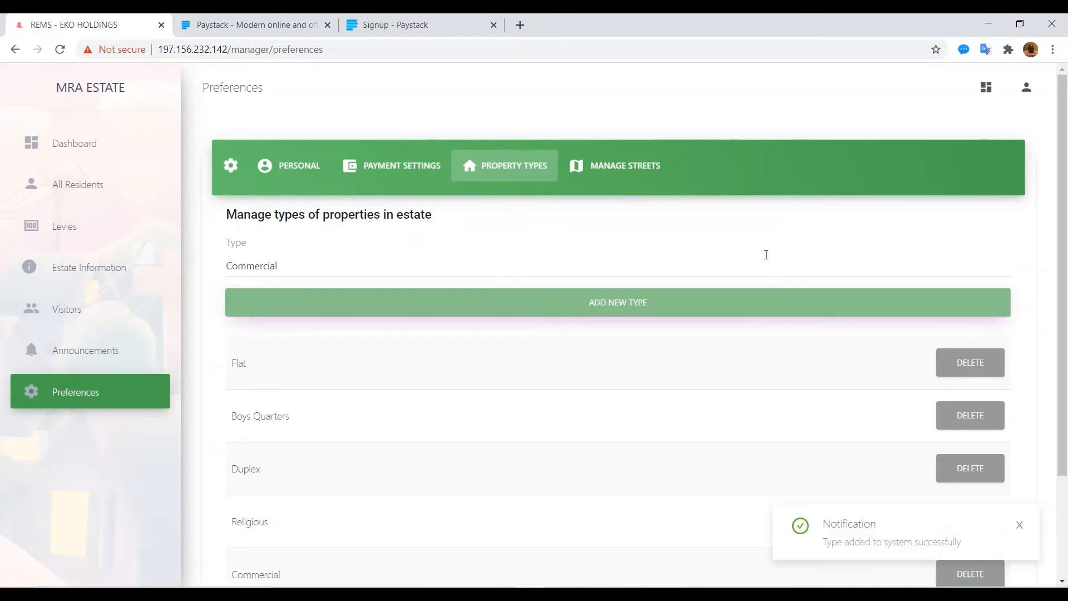
pyautogui.click(619, 166)
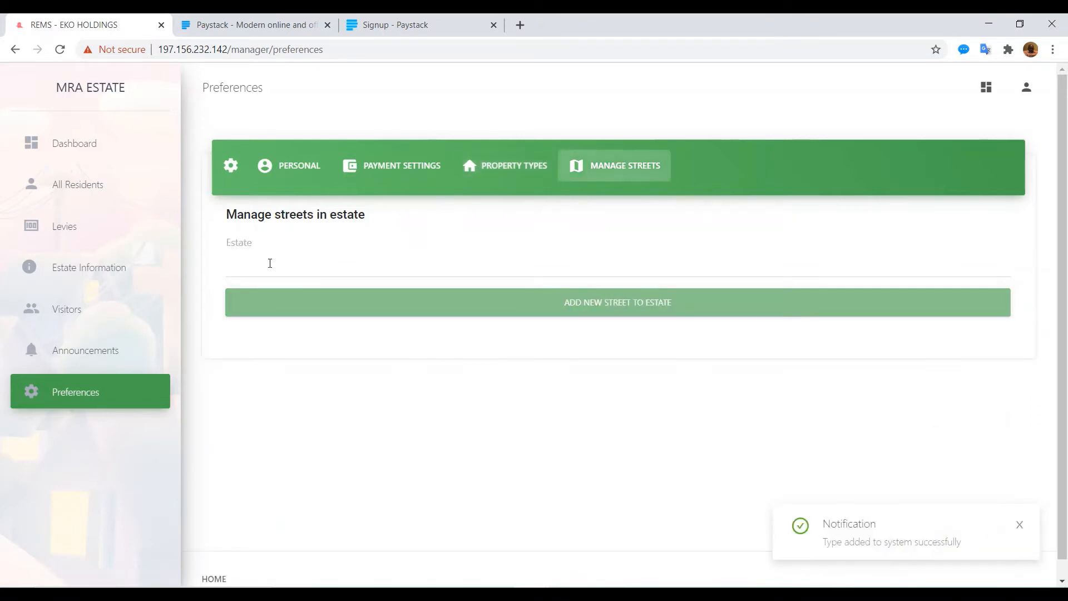
# Step: Add the streets Jaiye Oyedotun, Robert and Martins to the estate
pyautogui.click(259, 266)
pyautogui.write('Jaiye')
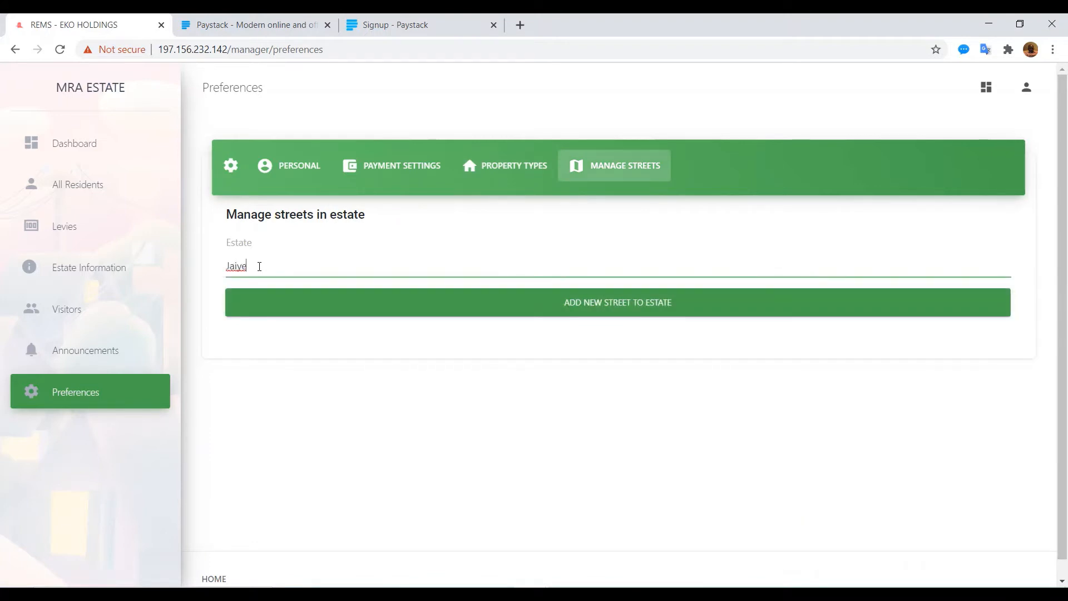
pyautogui.write(' Oyedotun')
pyautogui.click(539, 303)
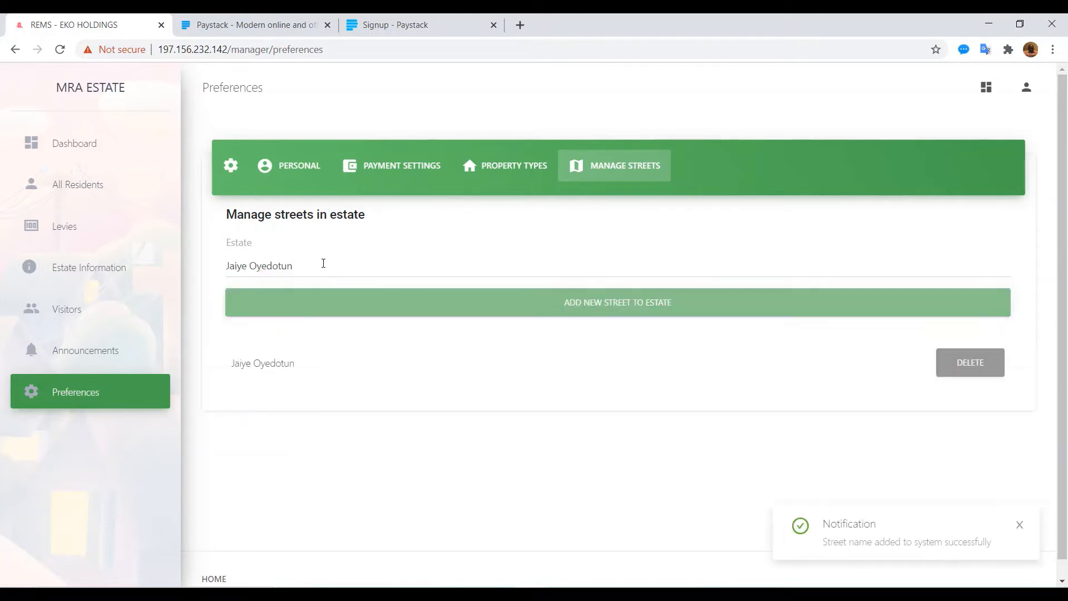
pyautogui.moveTo(324, 263); pyautogui.dragTo(215, 267)
pyautogui.write('Robert')
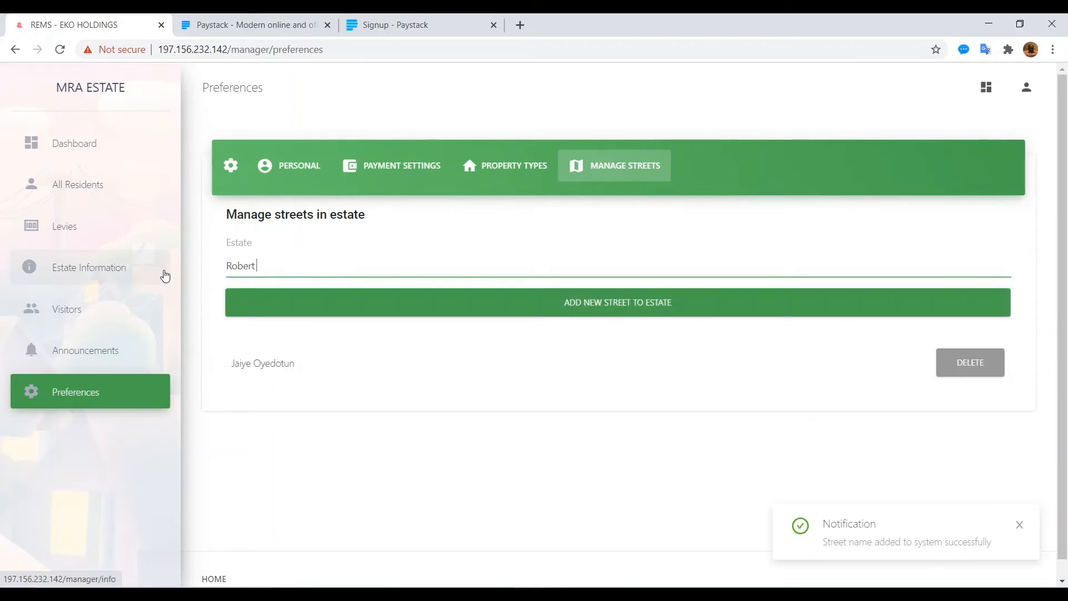
pyautogui.click(463, 311)
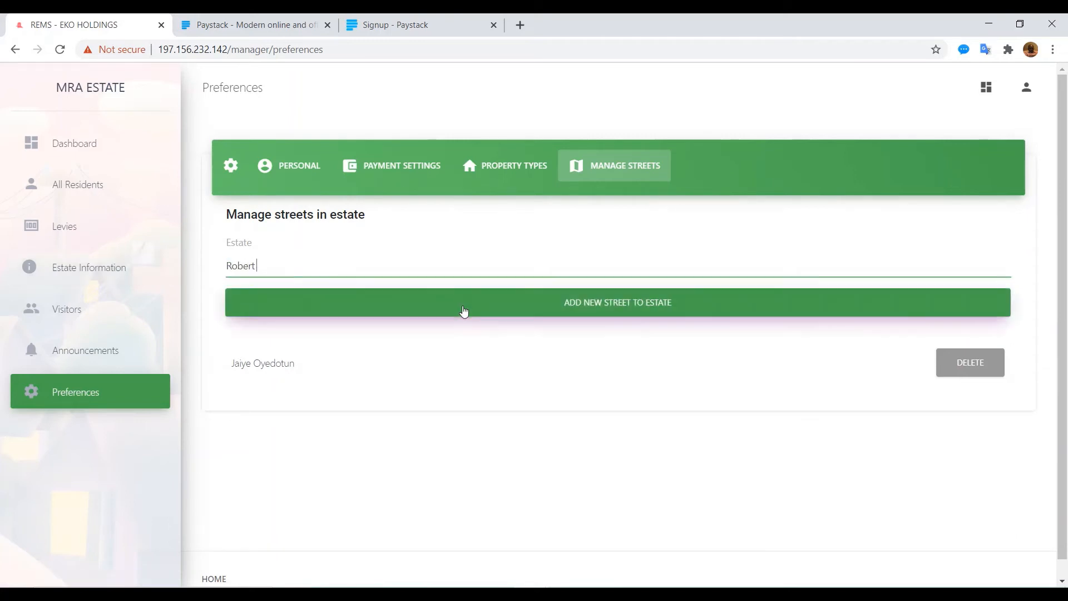
pyautogui.click(256, 270)
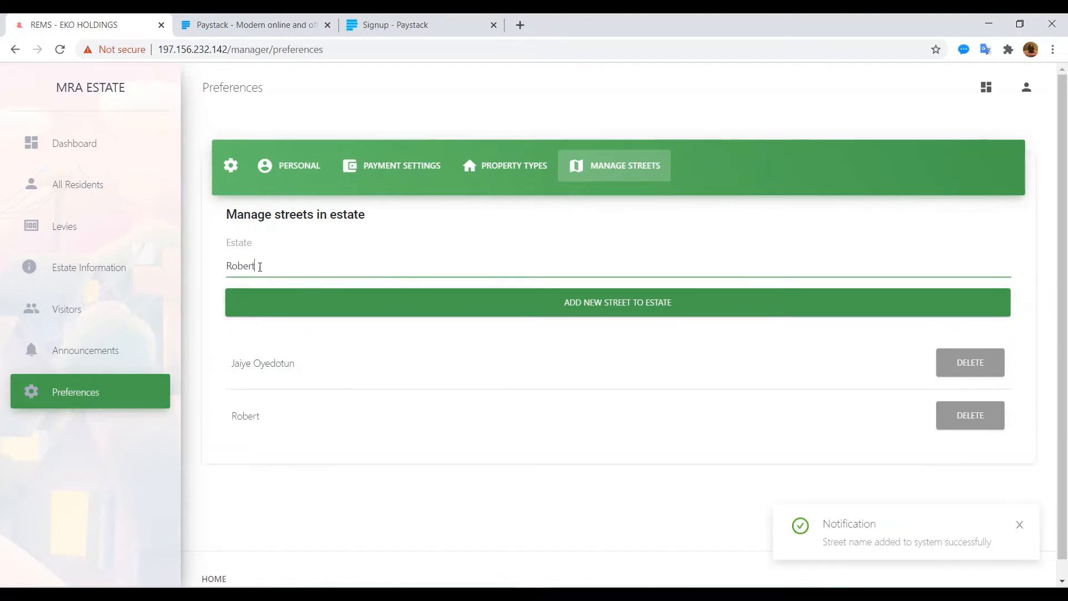
pyautogui.moveTo(261, 266); pyautogui.dragTo(216, 267)
pyautogui.write('Mart')
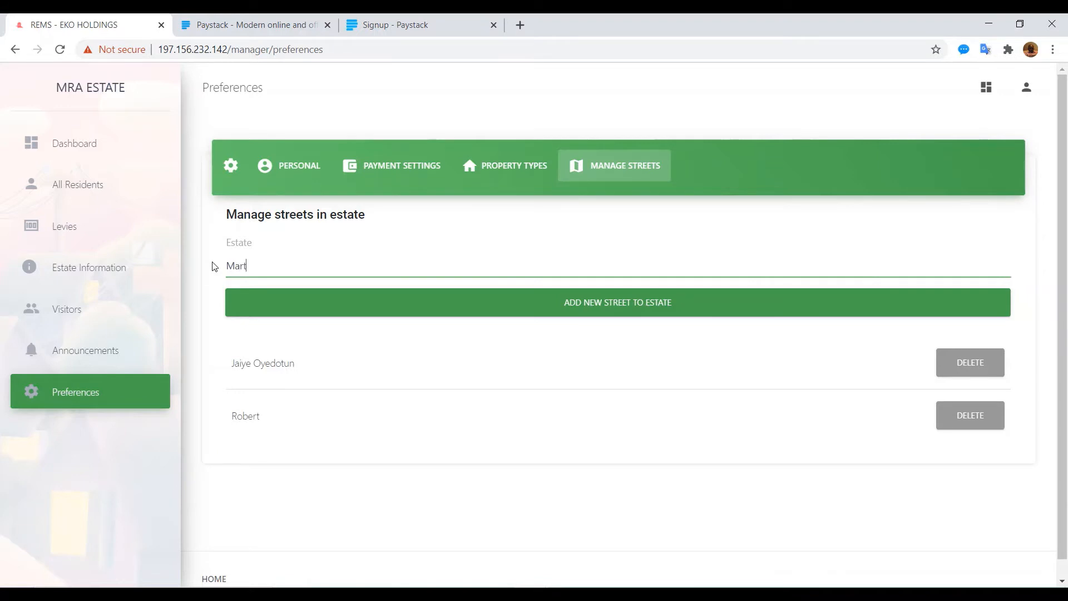
pyautogui.write('ins')
pyautogui.click(518, 315)
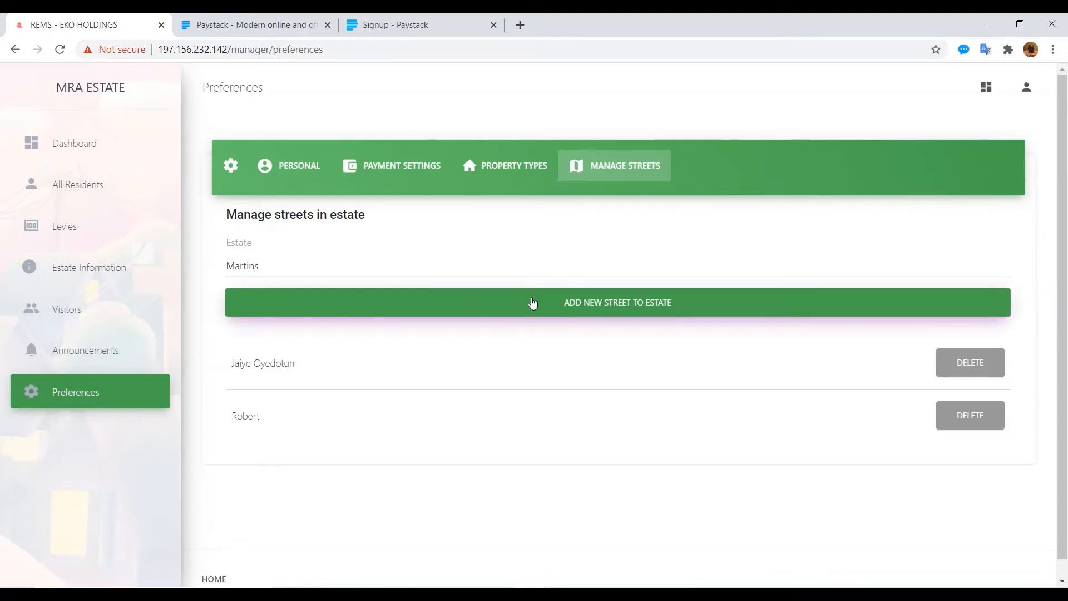
pyautogui.click(605, 305)
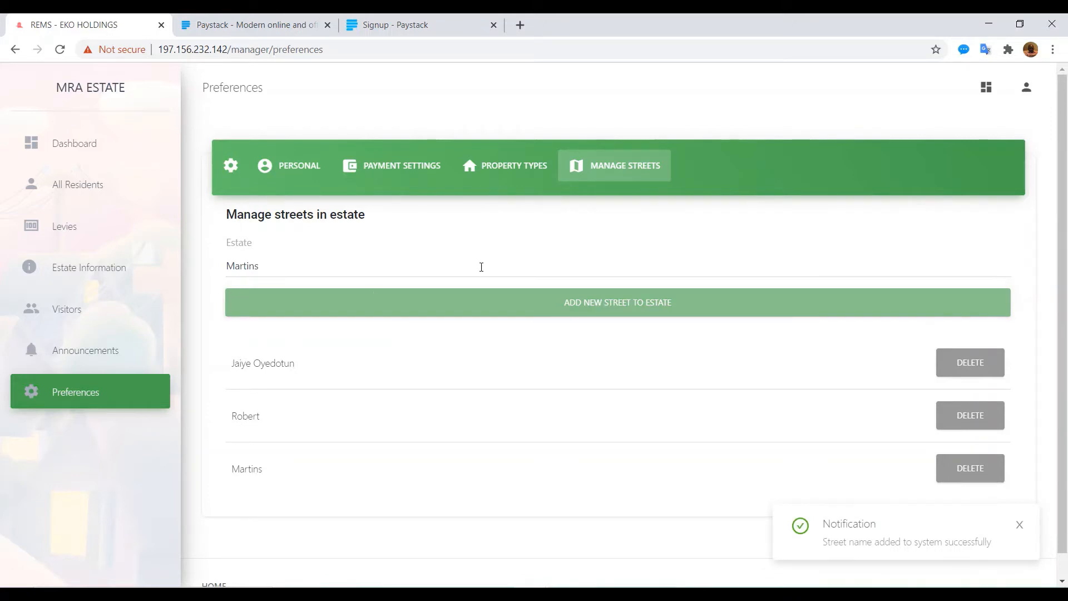
pyautogui.click(72, 231)
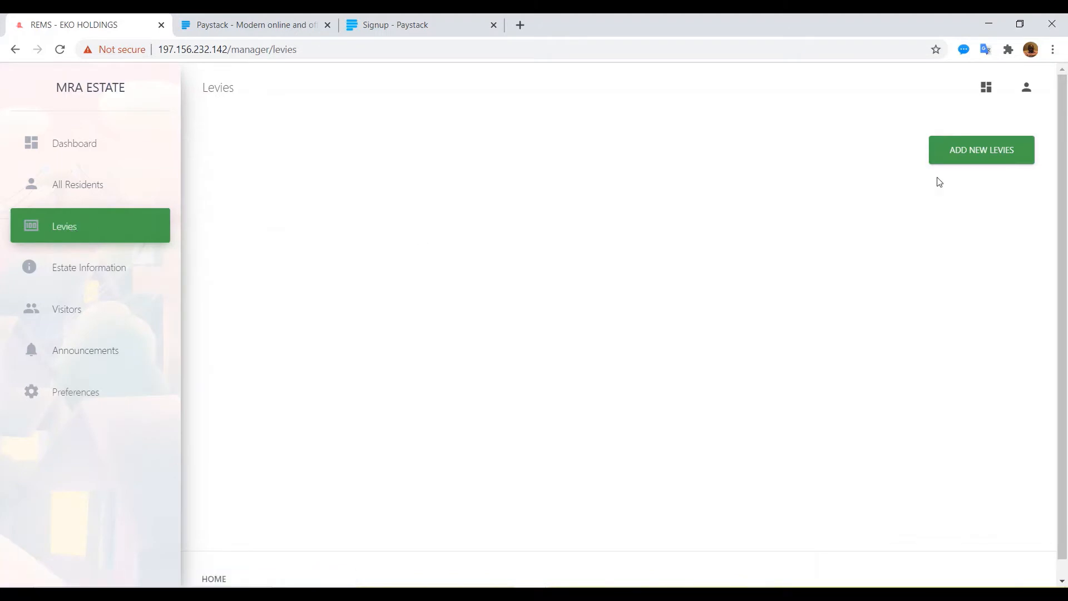
# Step: Start a new levy titled Security for 20000, recurring Yearly
pyautogui.click(967, 156)
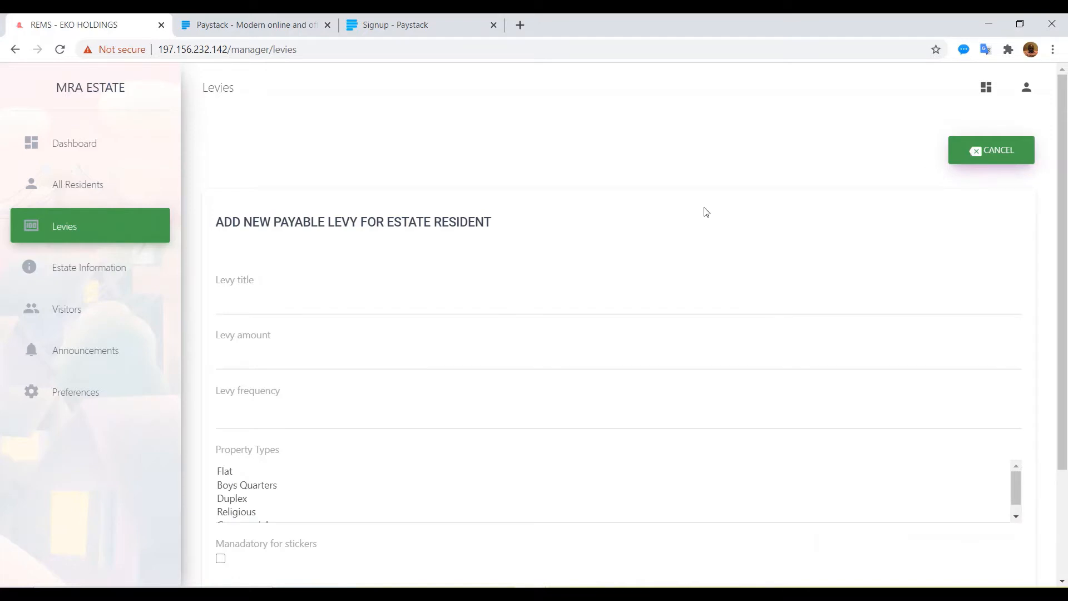
pyautogui.moveTo(1065, 292); pyautogui.dragTo(1059, 345)
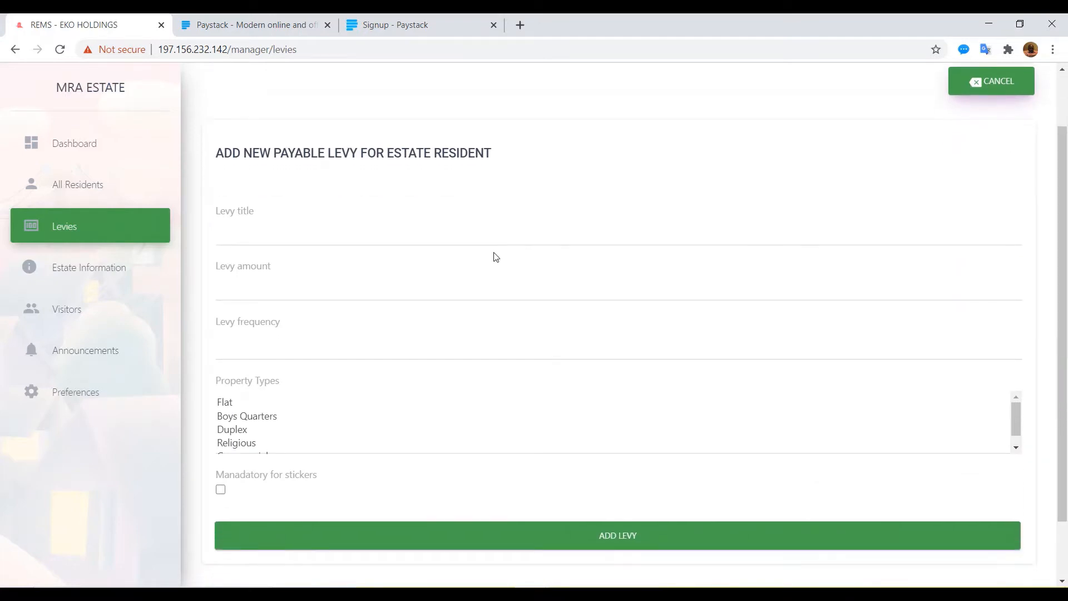
pyautogui.click(282, 231)
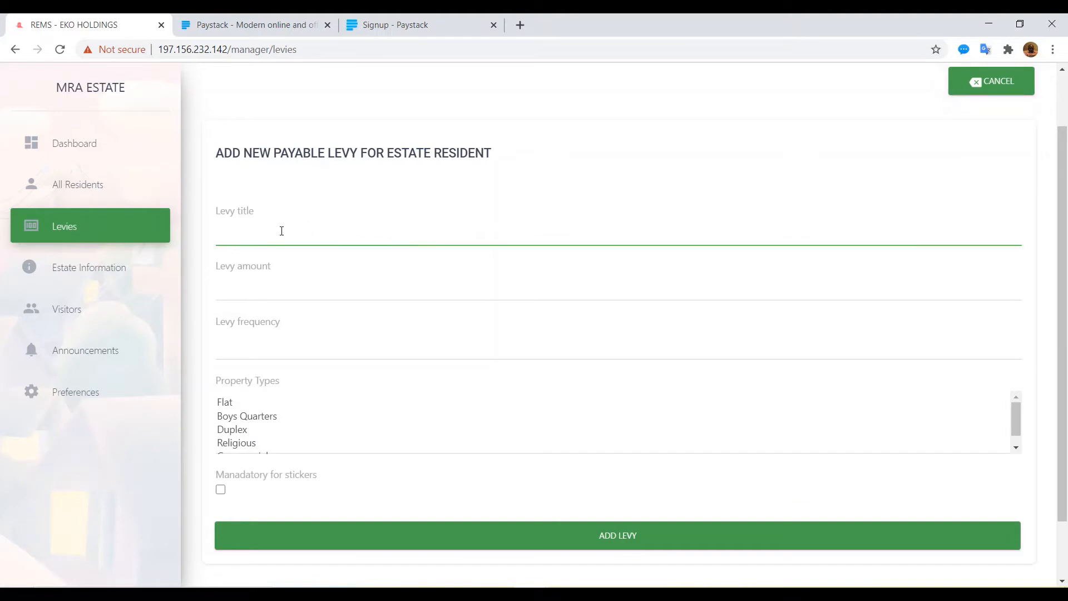
pyautogui.write('Secuir')
pyautogui.write('rity')
pyautogui.click(239, 291)
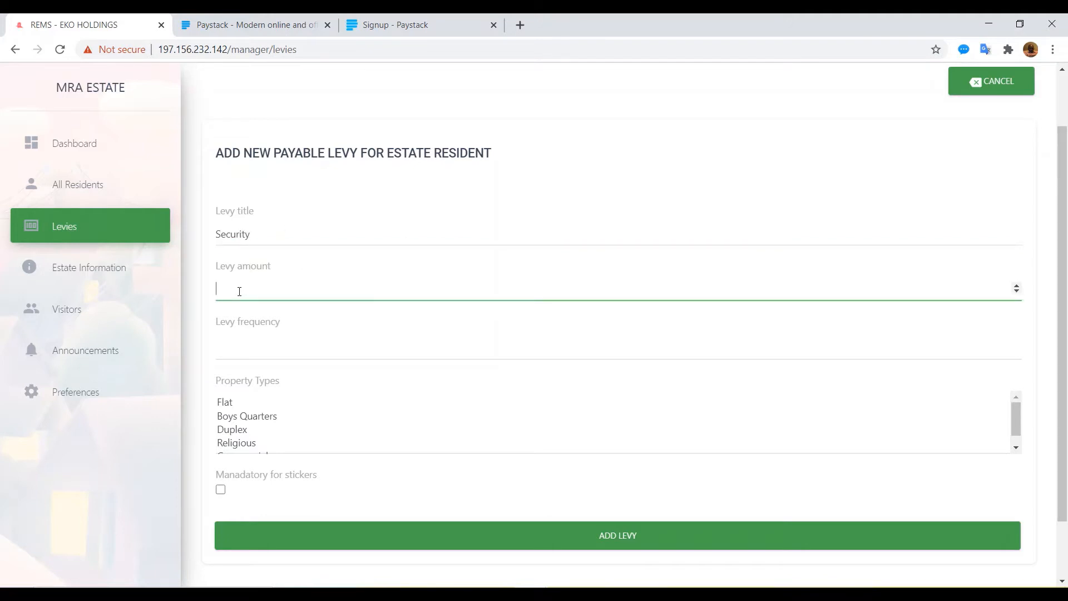
pyautogui.write('20000')
pyautogui.click(241, 350)
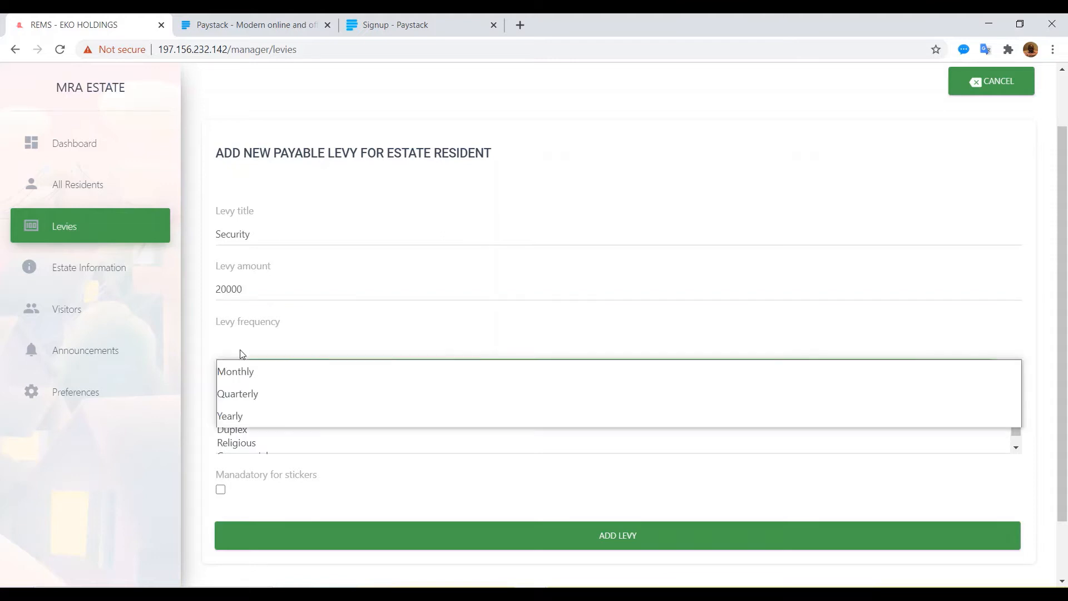
pyautogui.click(232, 416)
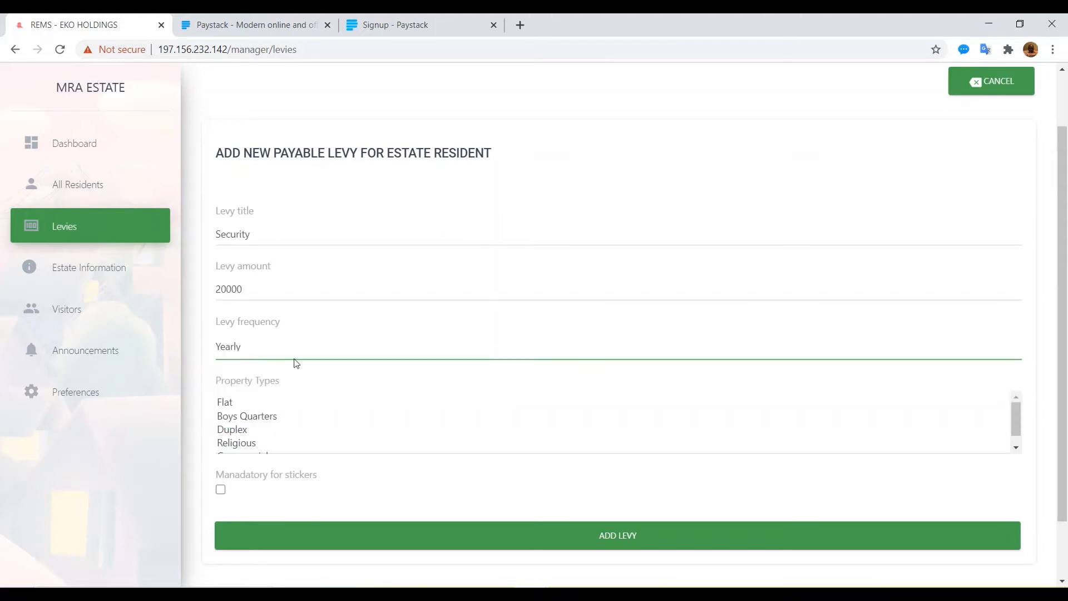
# Step: Apply the levy to Flat properties, make it mandatory for stickers, and save it
pyautogui.click(223, 400)
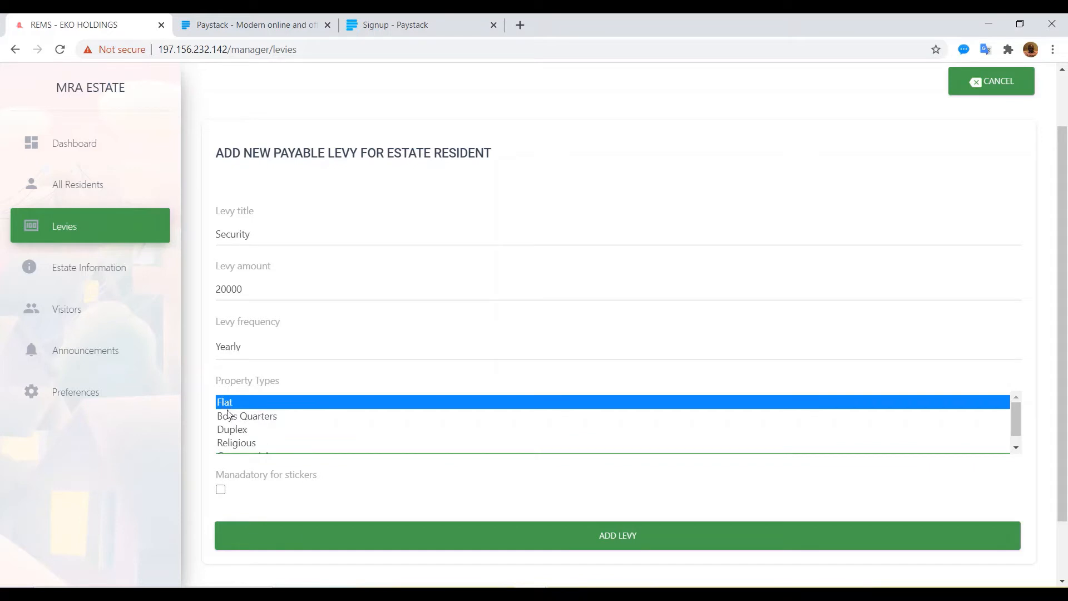
pyautogui.press('Down')
pyautogui.press('Down')
pyautogui.press('Down')
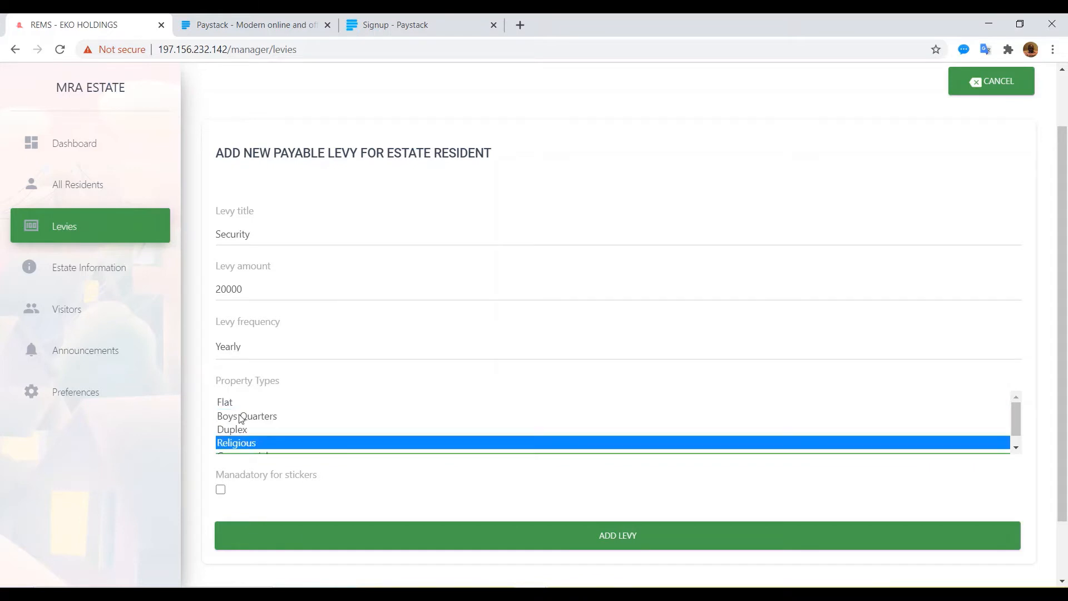
pyautogui.click(225, 402)
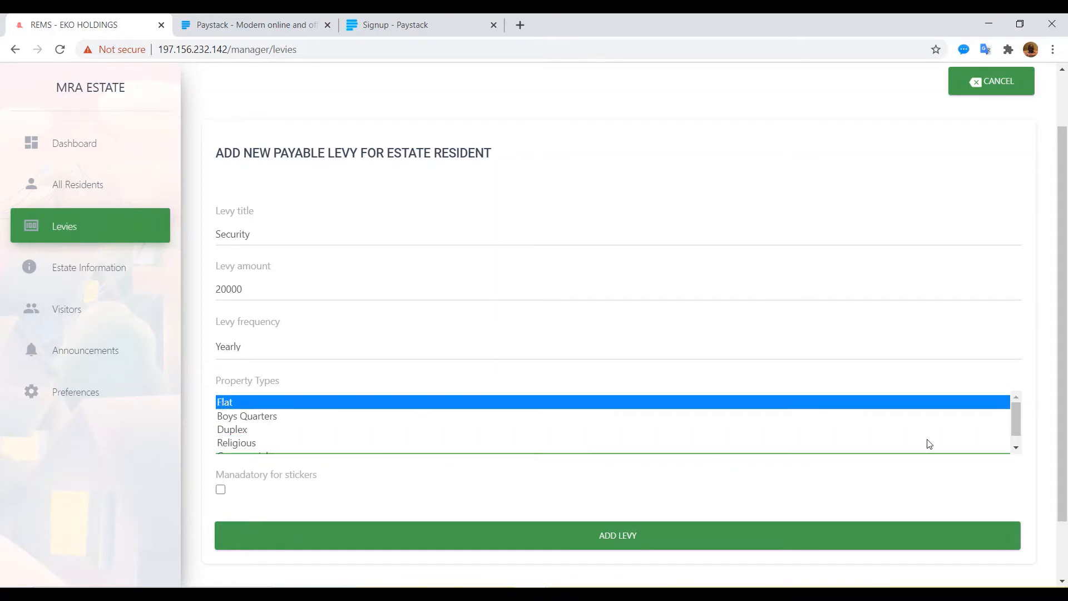
pyautogui.moveTo(1064, 507); pyautogui.dragTo(1057, 563)
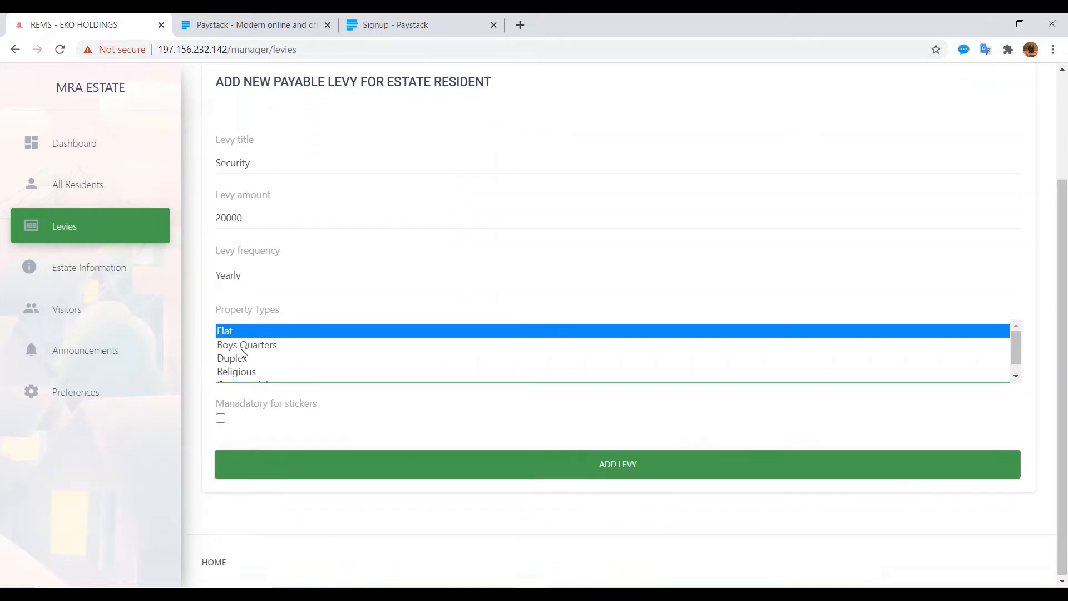
pyautogui.click(221, 419)
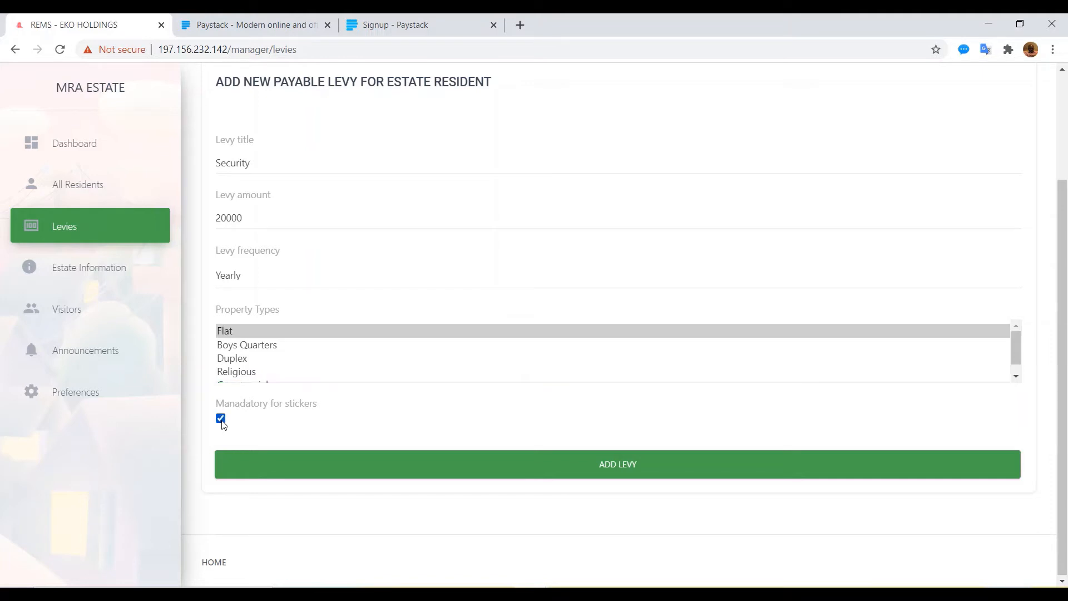
pyautogui.click(510, 469)
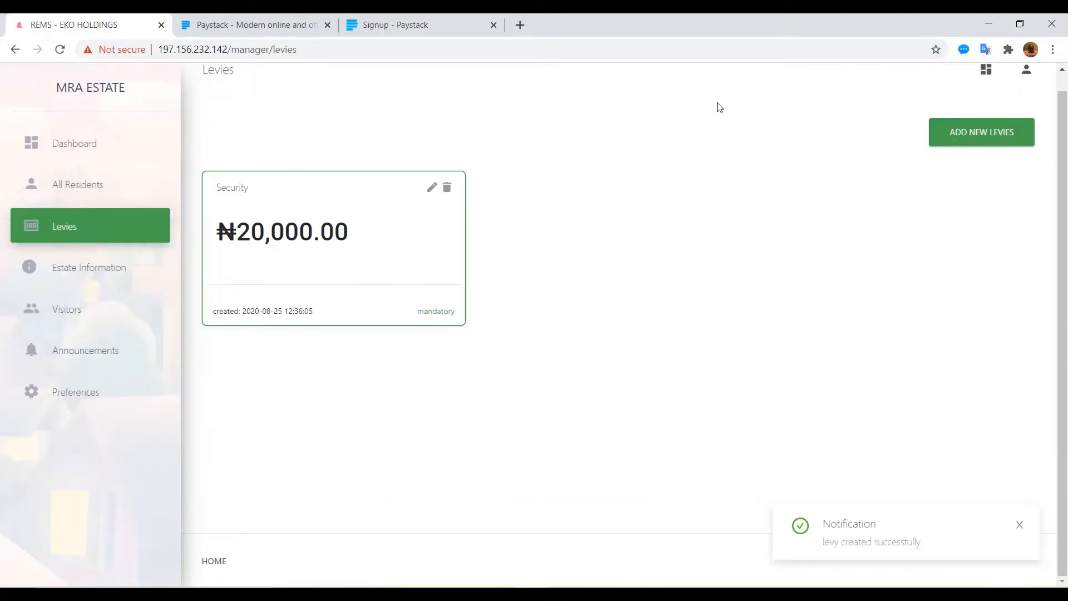
# Step: Create a ₦2,000 monthly Waste Management levy that applies to Flats
pyautogui.click(968, 136)
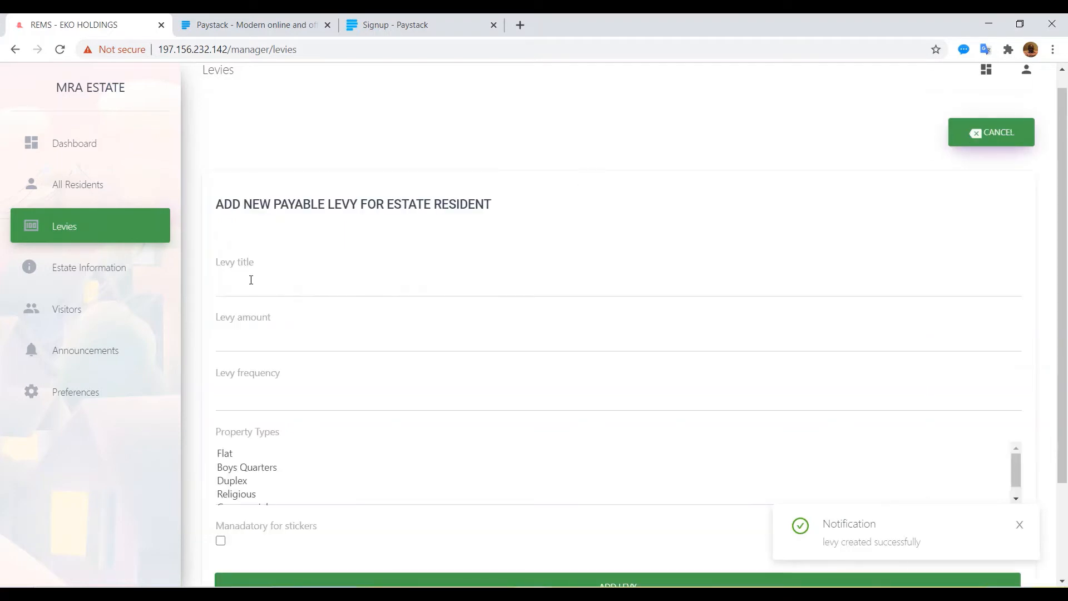
pyautogui.click(222, 282)
pyautogui.write('Waste ')
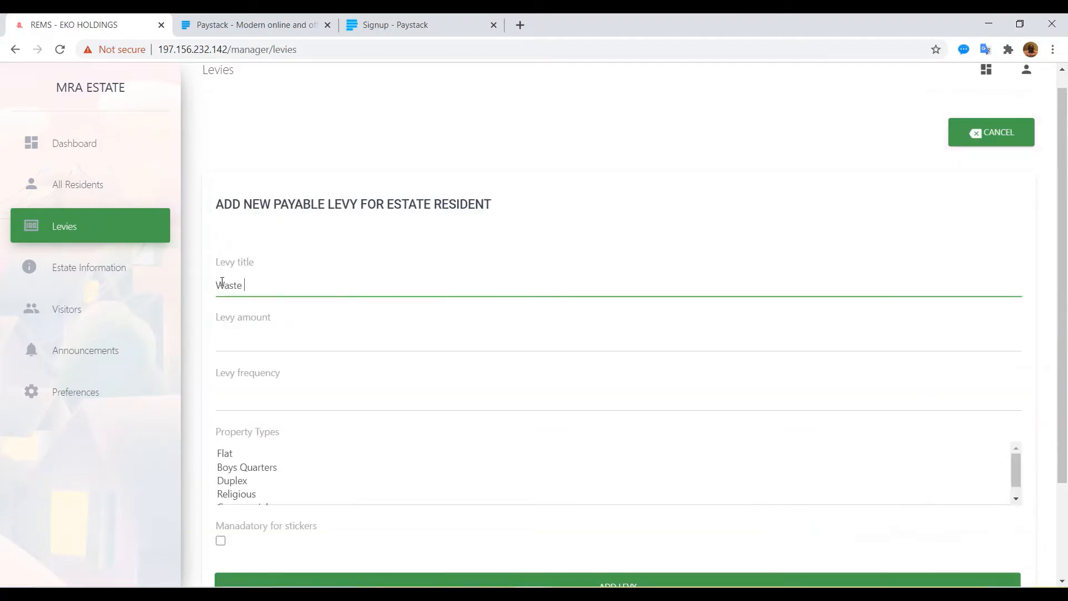
pyautogui.write('Management')
pyautogui.click(231, 344)
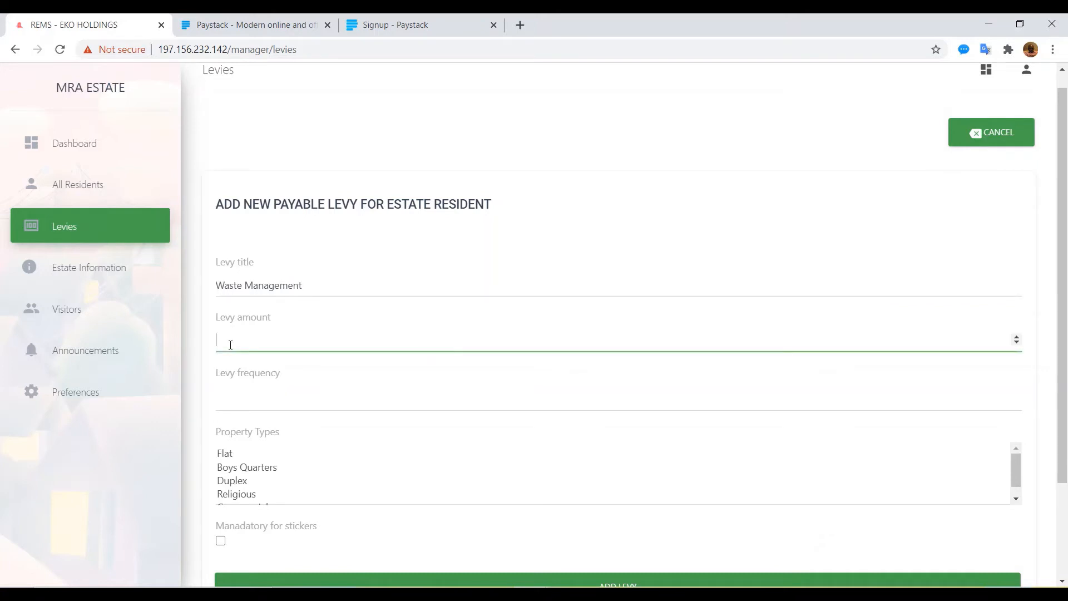
pyautogui.write('2000')
pyautogui.click(233, 402)
pyautogui.click(232, 421)
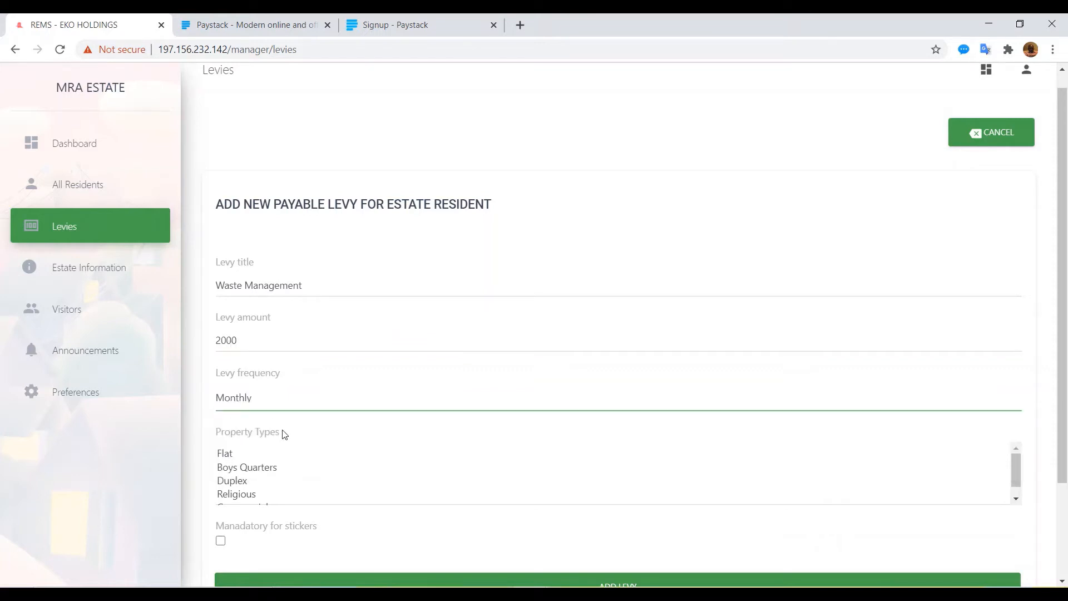
pyautogui.click(229, 456)
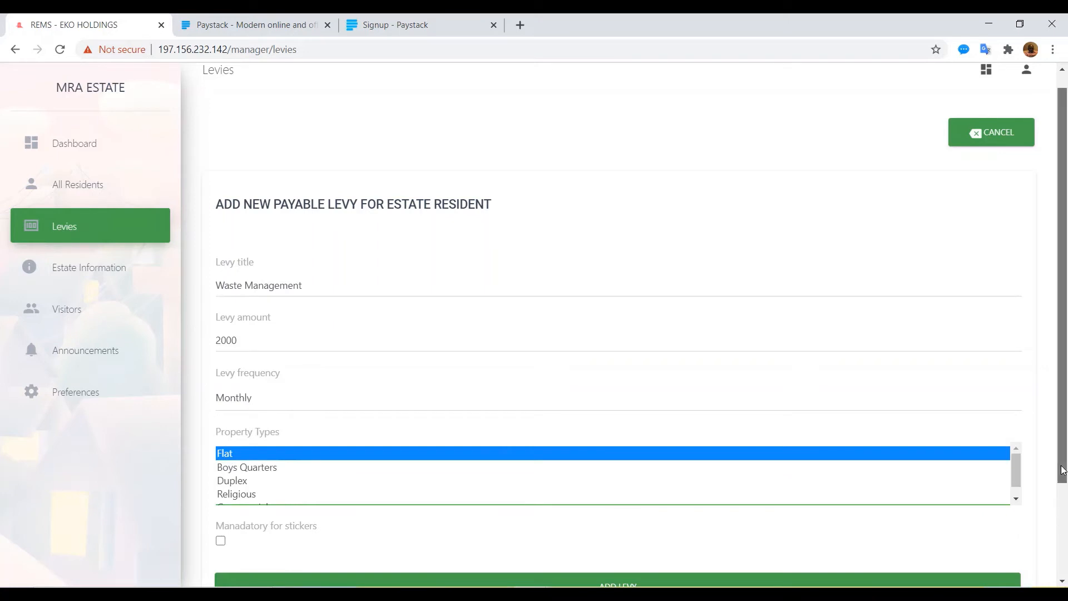
pyautogui.scroll(-2, 1063, 470)
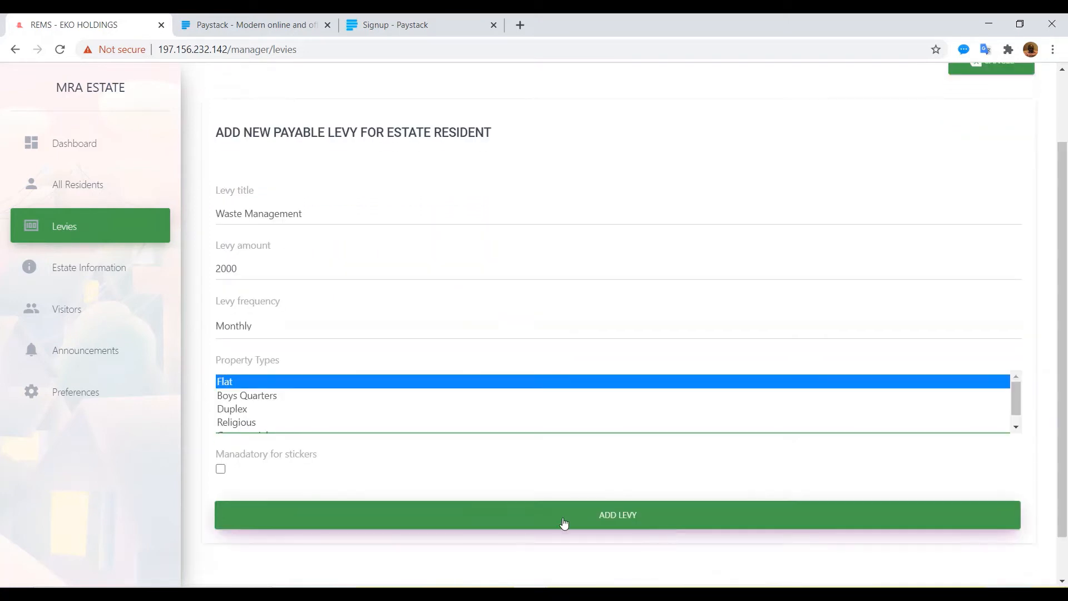
pyautogui.click(528, 522)
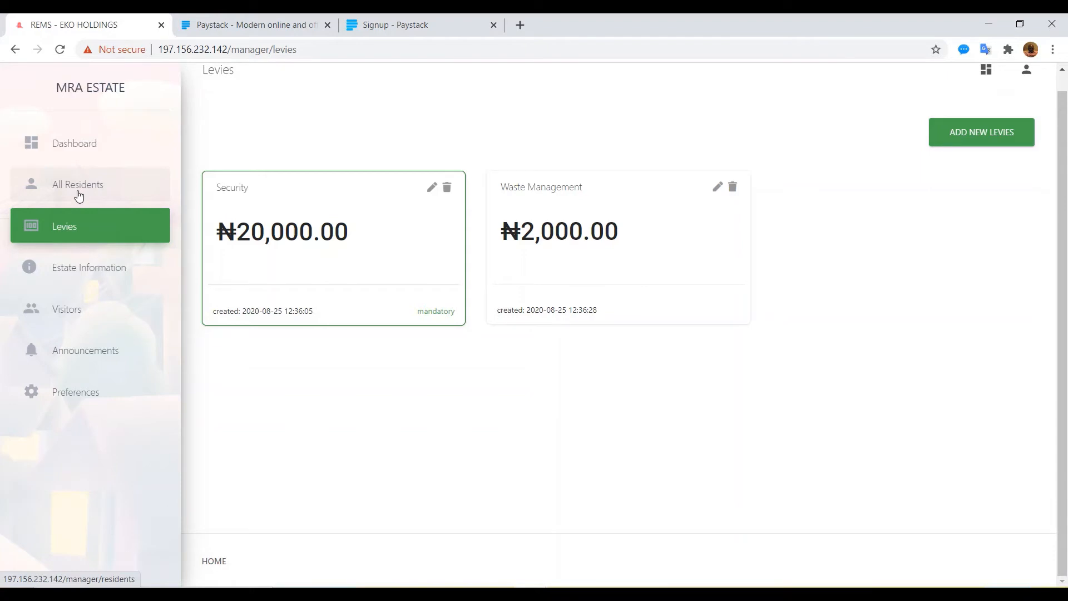
pyautogui.click(73, 268)
# Step: Start a new estate information entry titled 'EXCO Election Info'
pyautogui.click(957, 140)
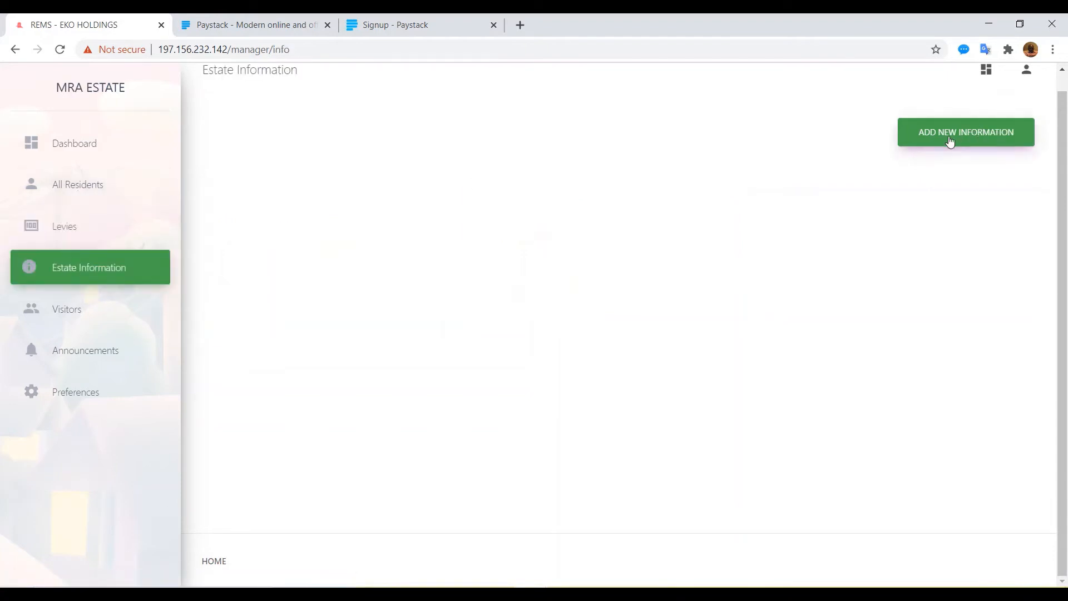
pyautogui.click(267, 280)
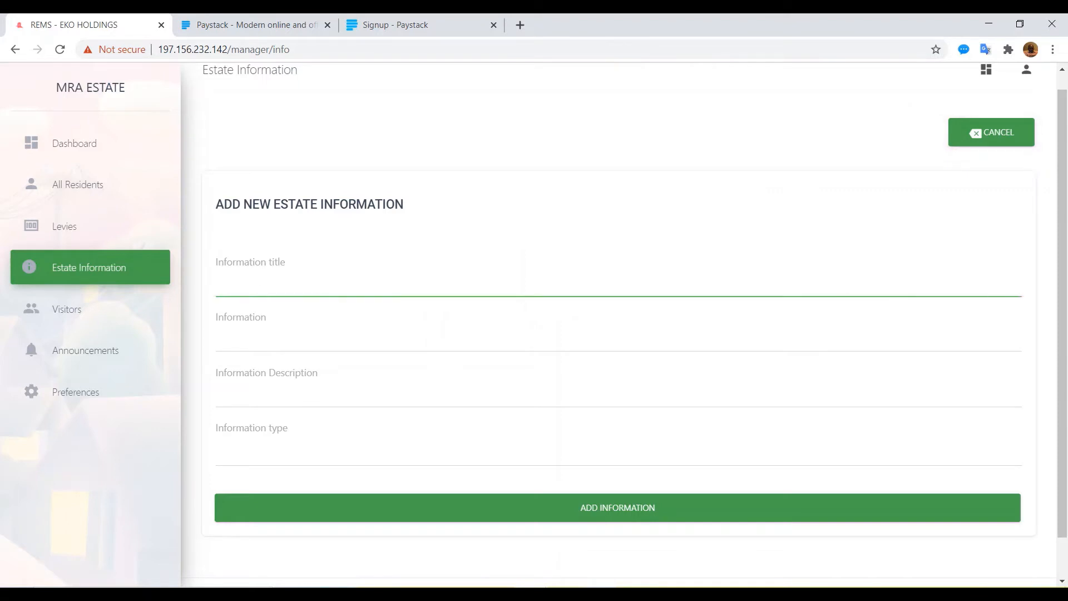
pyautogui.hotkey('alt', 'Tab')
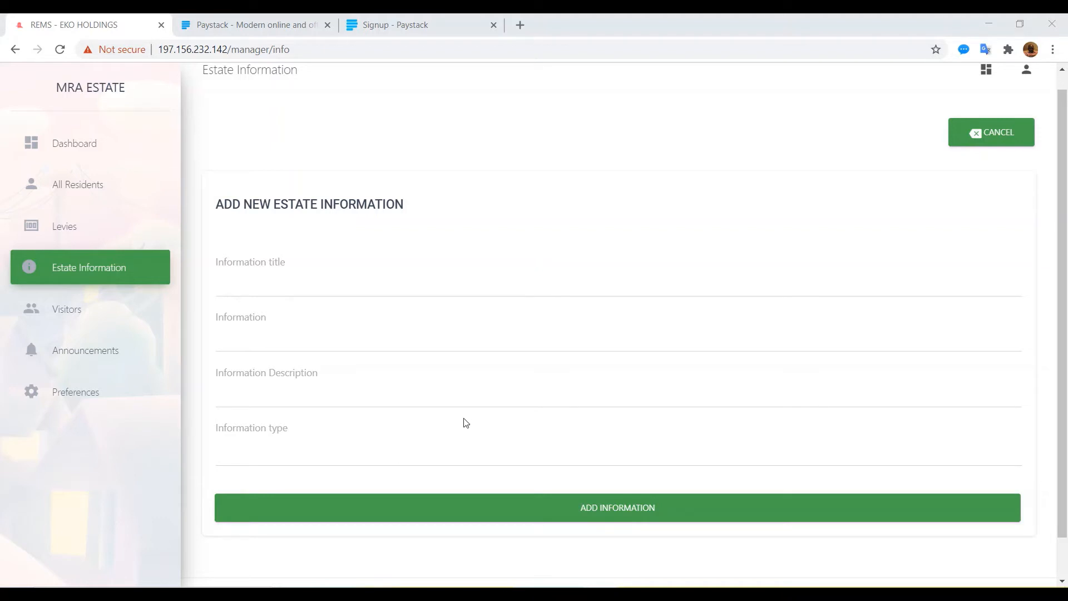
pyautogui.click(358, 281)
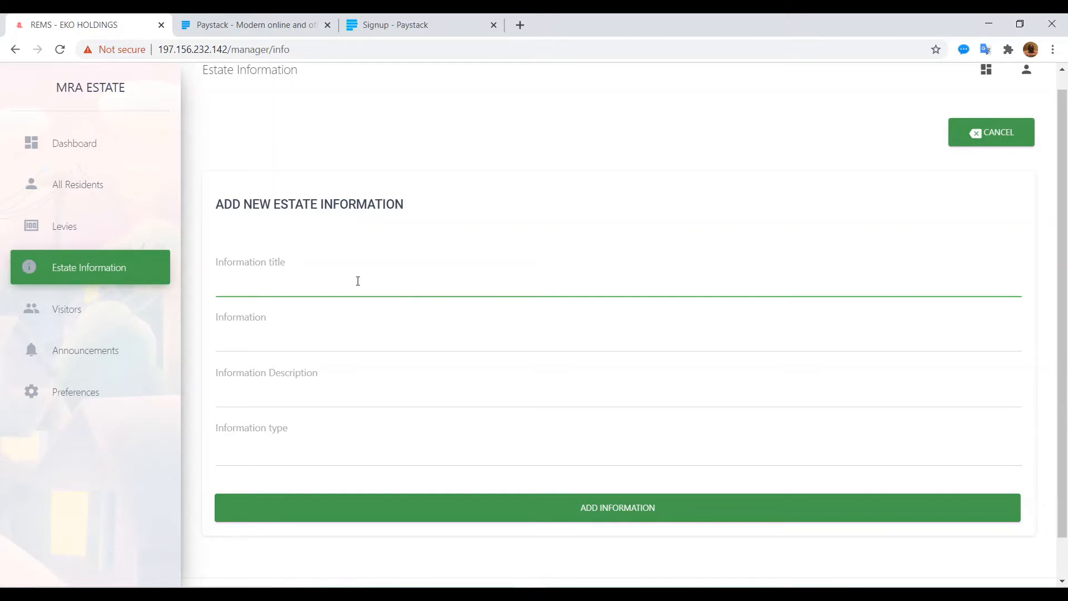
pyautogui.write('E')
pyautogui.press('BackSpace')
pyautogui.write('Election ')
pyautogui.write('Info')
pyautogui.write('EXCO')
# Step: Enter 'Elections will be coming up in 2months', description 'Election', type Others, and submit
pyautogui.click(277, 346)
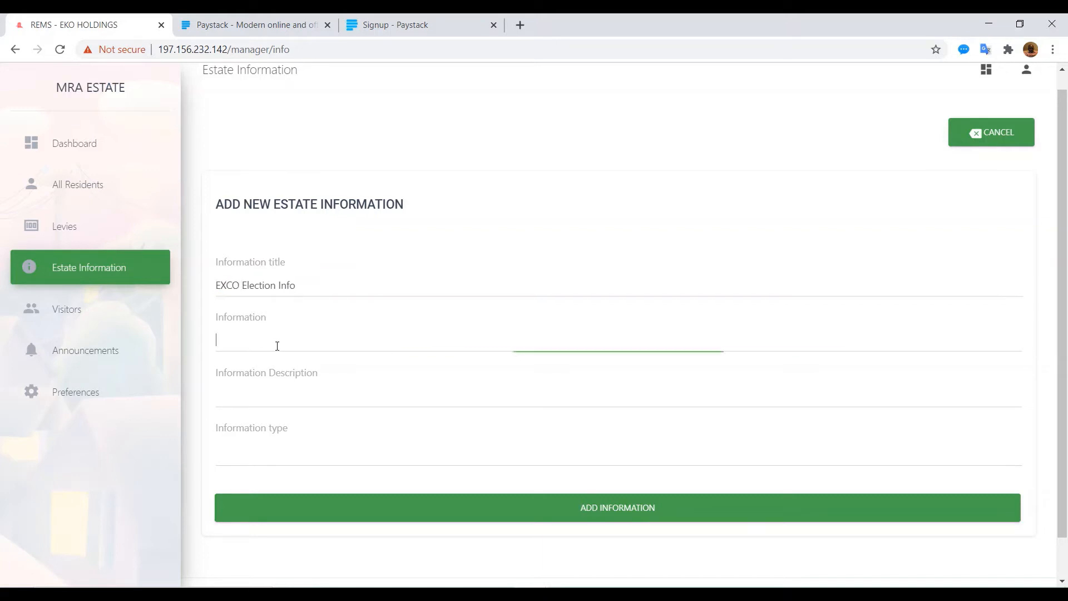
pyautogui.write('E')
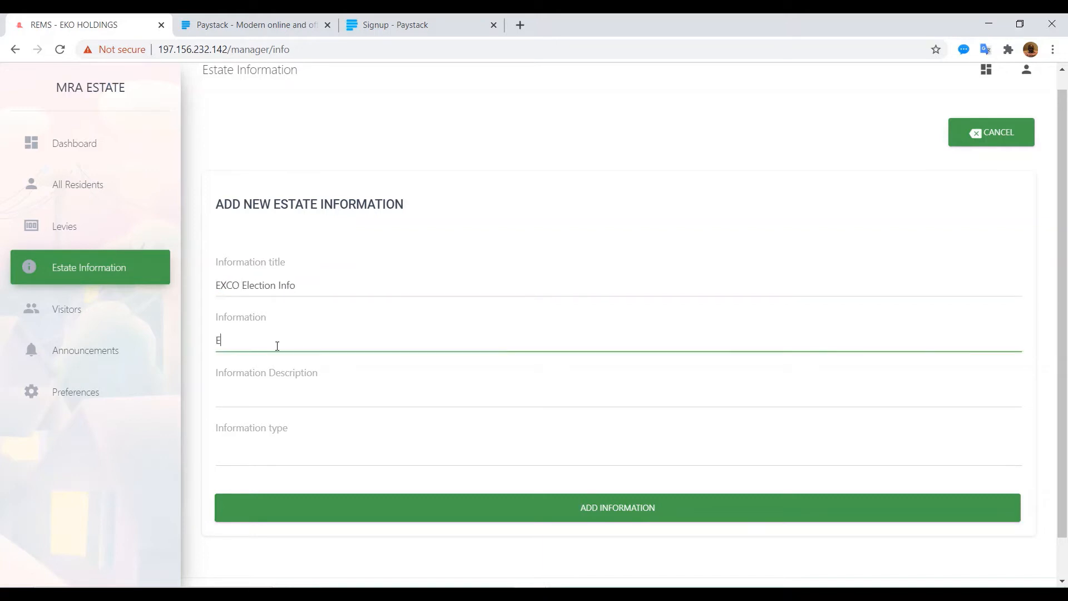
pyautogui.write('lections will be coming up in 2months')
pyautogui.press('Tab')
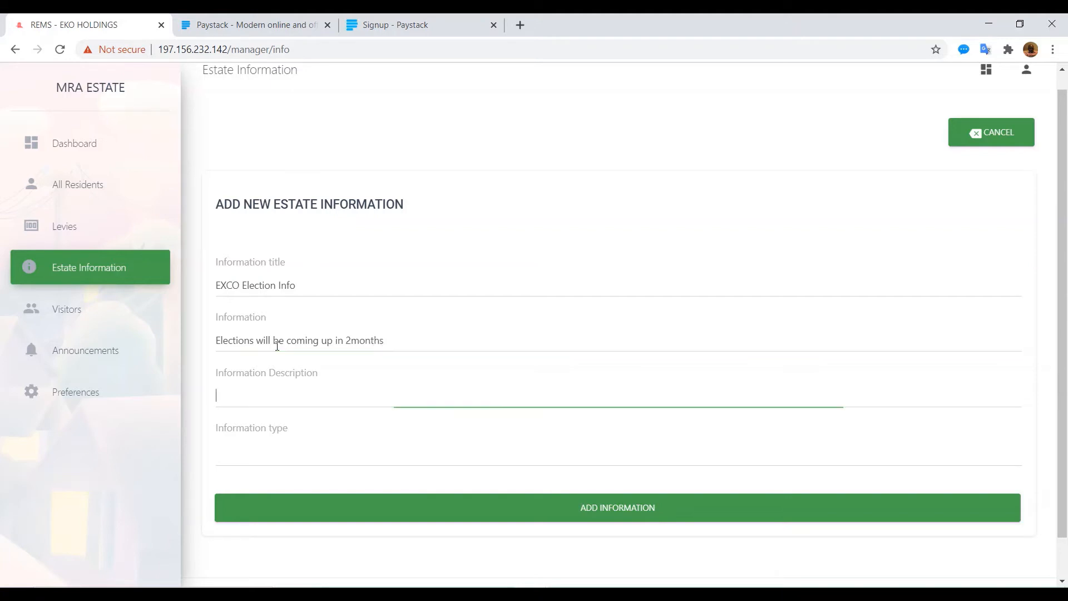
pyautogui.write('El')
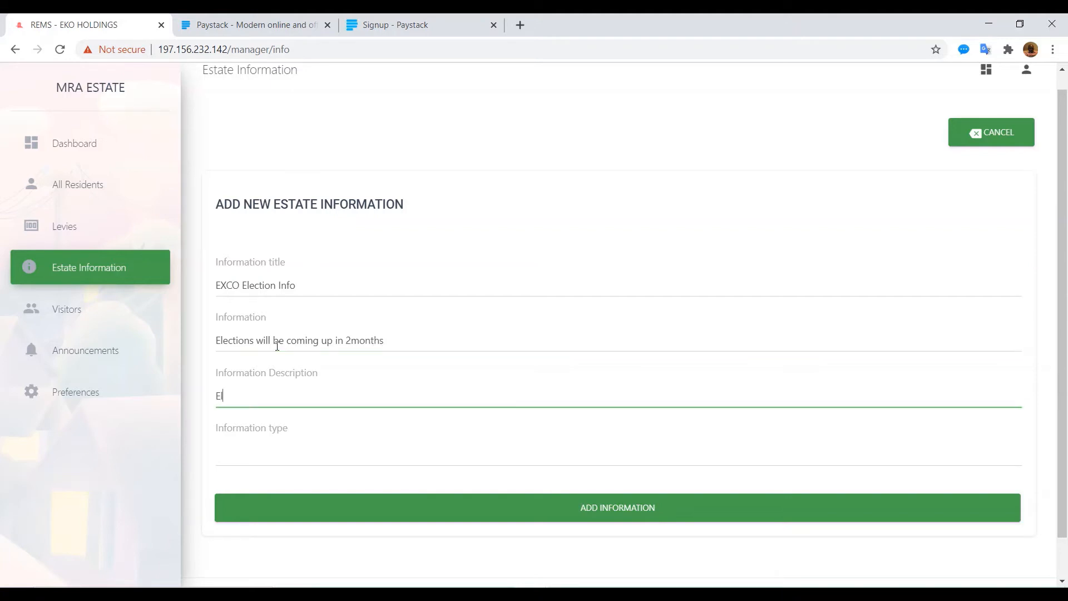
pyautogui.write('ection')
pyautogui.click(267, 433)
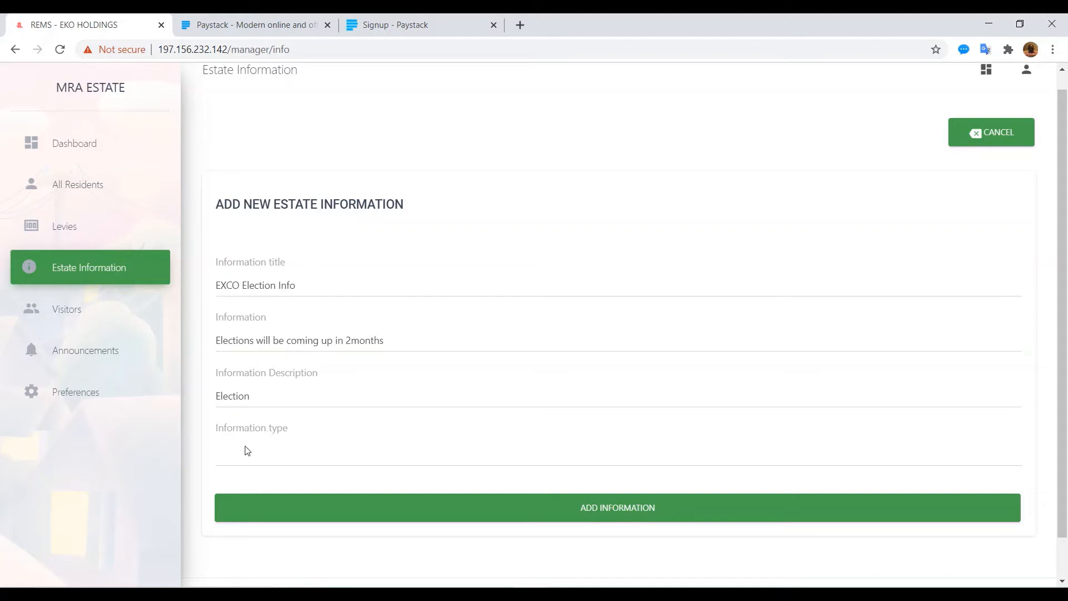
pyautogui.click(247, 451)
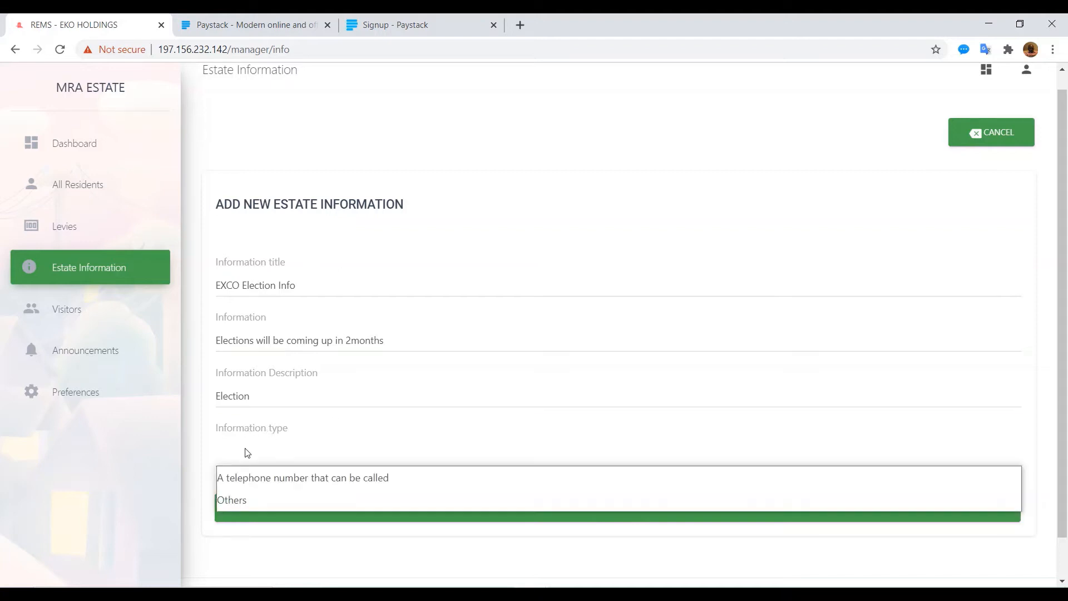
pyautogui.click(250, 504)
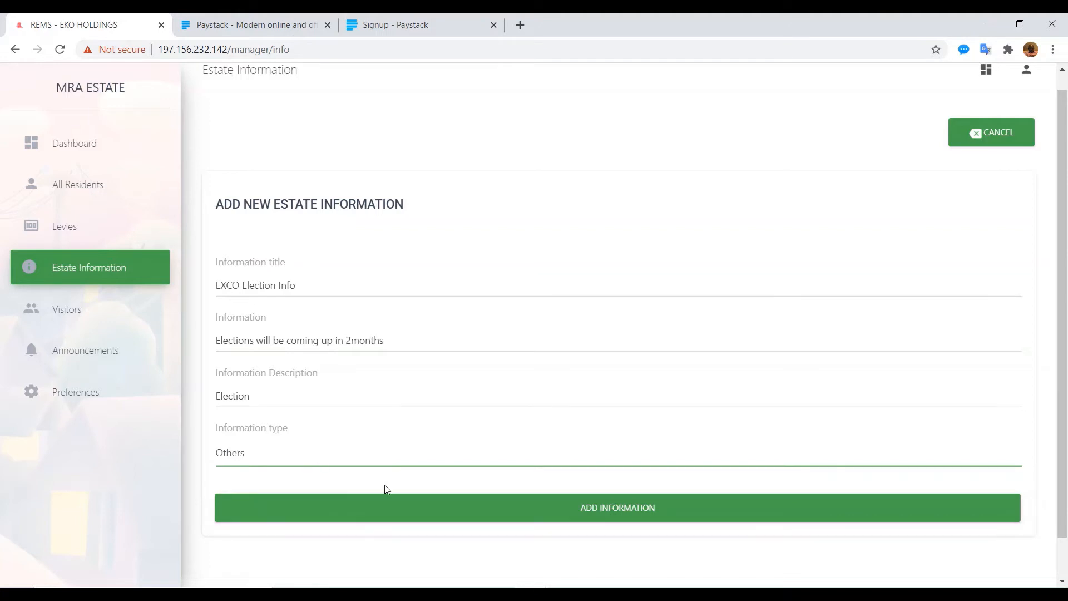
pyautogui.click(406, 511)
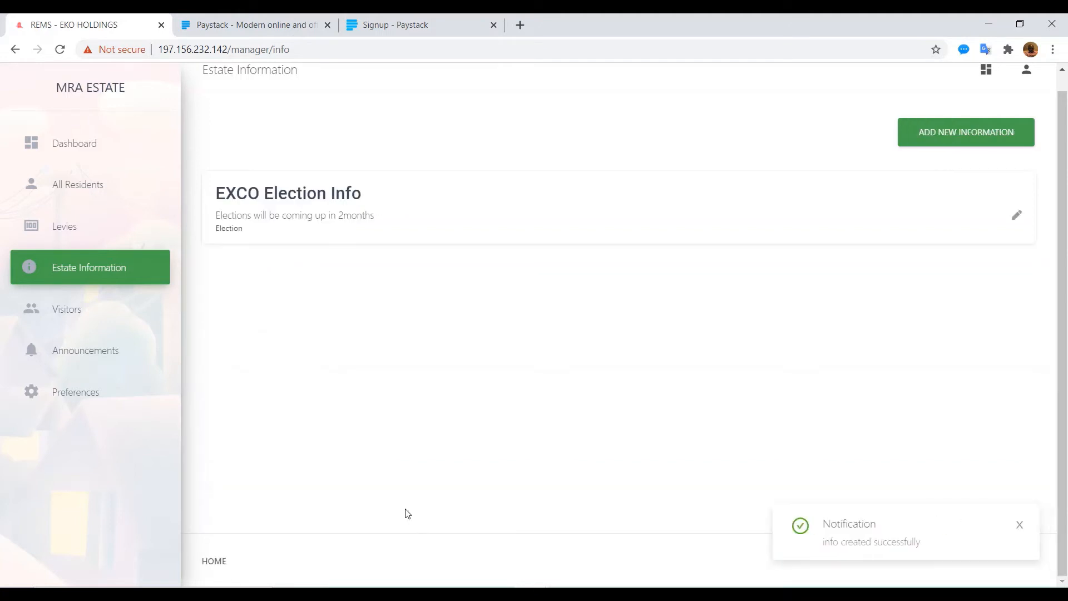
# Step: Add a Security Phone Numbers entry with two contact numbers, description 'Security contacts', telephone type
pyautogui.click(946, 134)
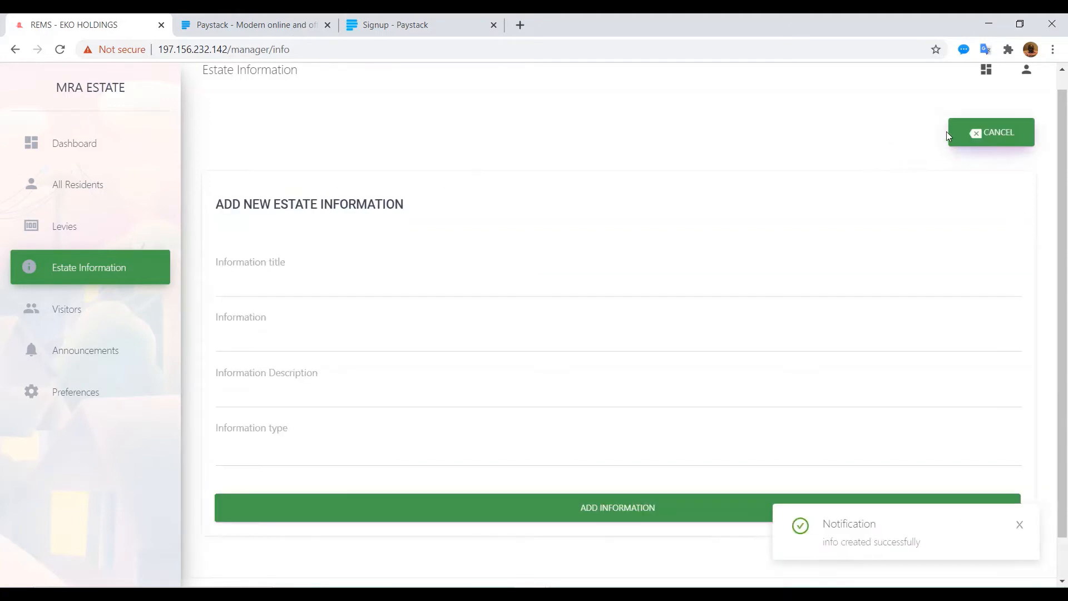
pyautogui.click(277, 279)
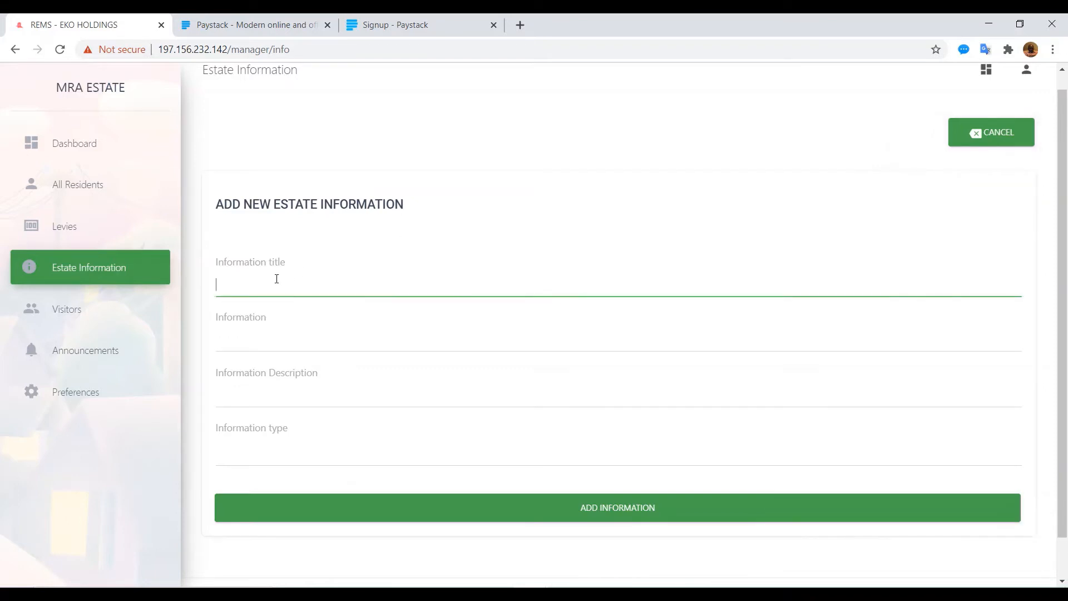
pyautogui.write('Phone')
pyautogui.write(' Number')
pyautogui.write('Security')
pyautogui.click(247, 344)
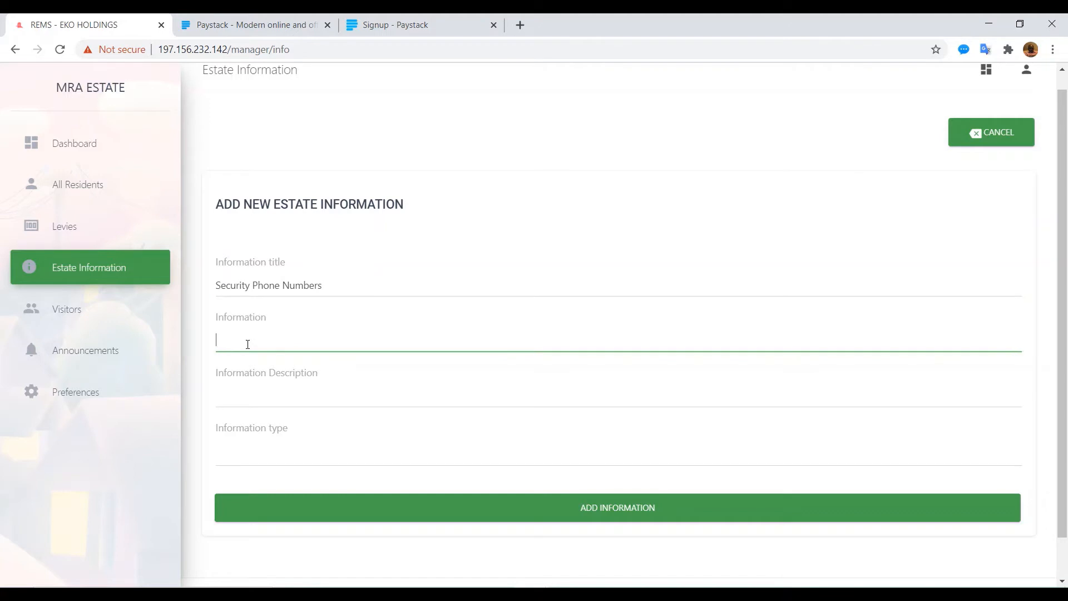
pyautogui.write('080111111111 09022222222')
pyautogui.click(262, 401)
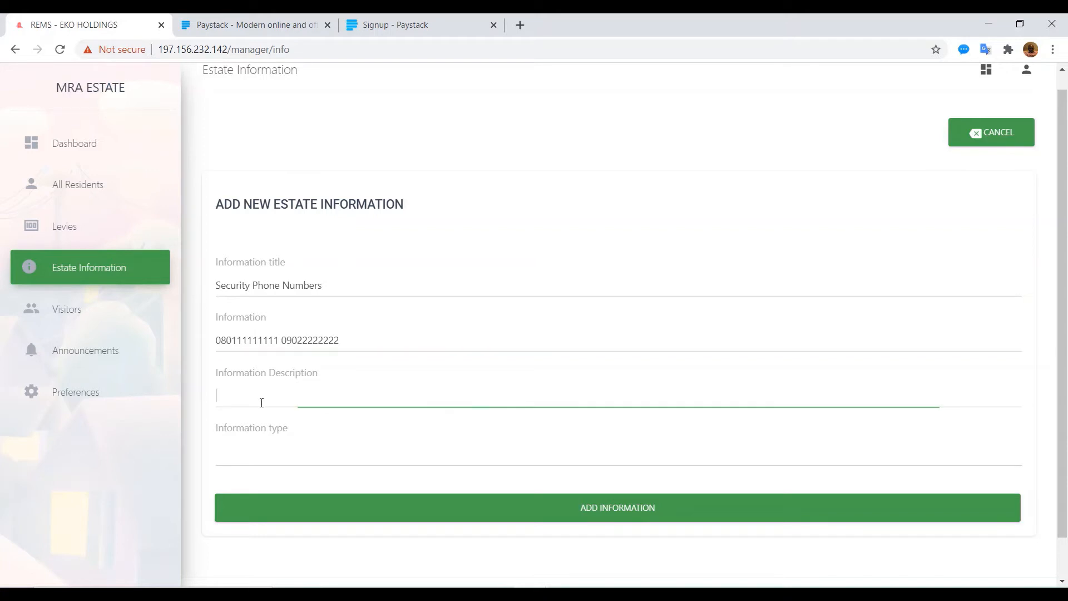
pyautogui.write('Security ')
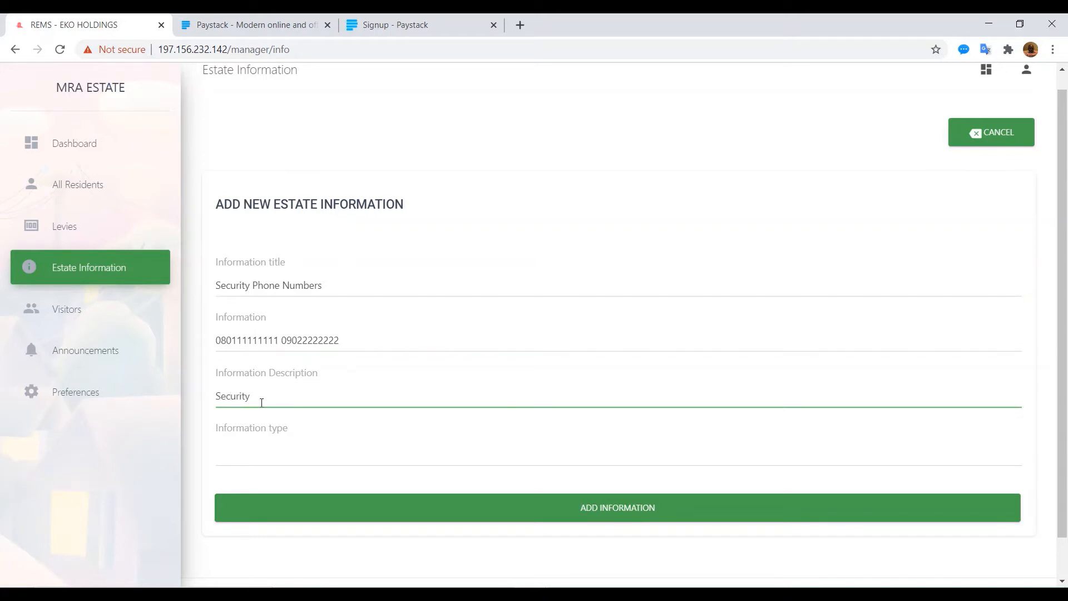
pyautogui.write('contacts')
pyautogui.click(246, 444)
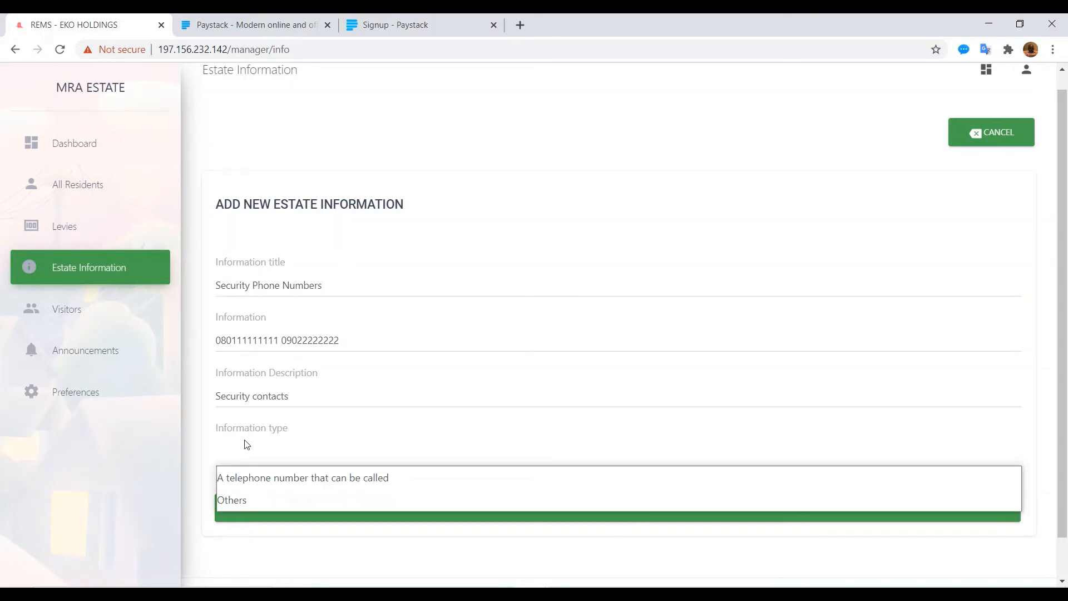
pyautogui.click(238, 488)
pyautogui.click(546, 509)
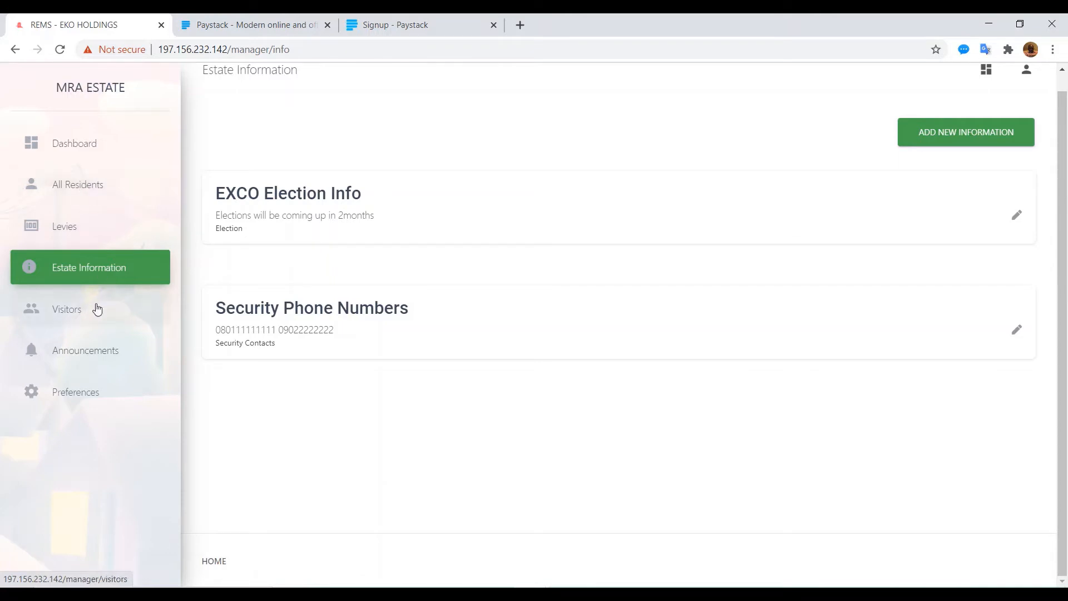
# Step: Open a new resident form and fill in the resident's first name, last name, e-mail and mobile number
pyautogui.click(83, 187)
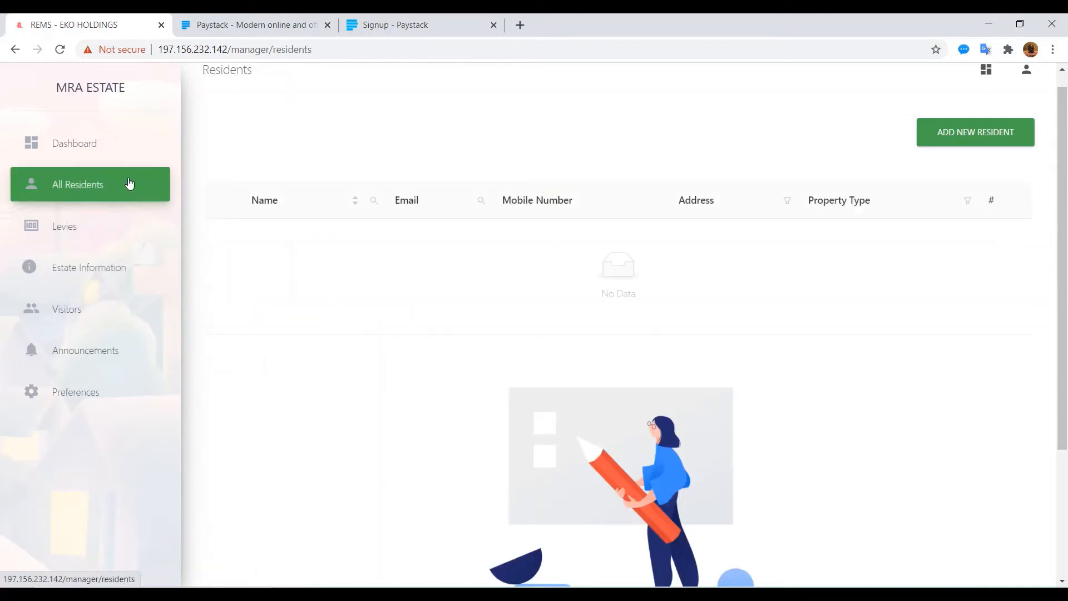
pyautogui.click(971, 134)
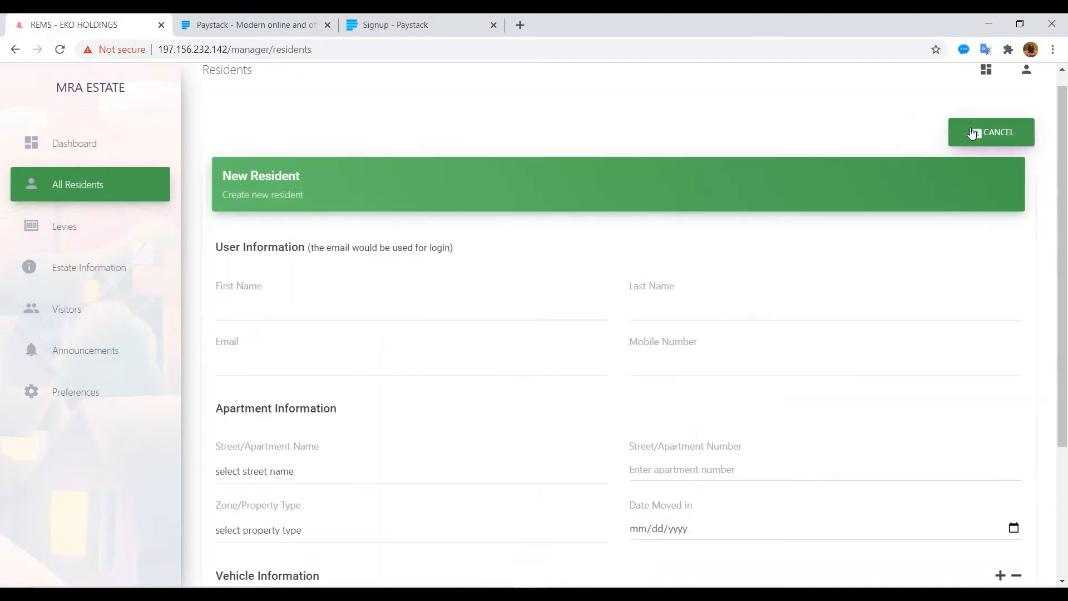
pyautogui.click(250, 311)
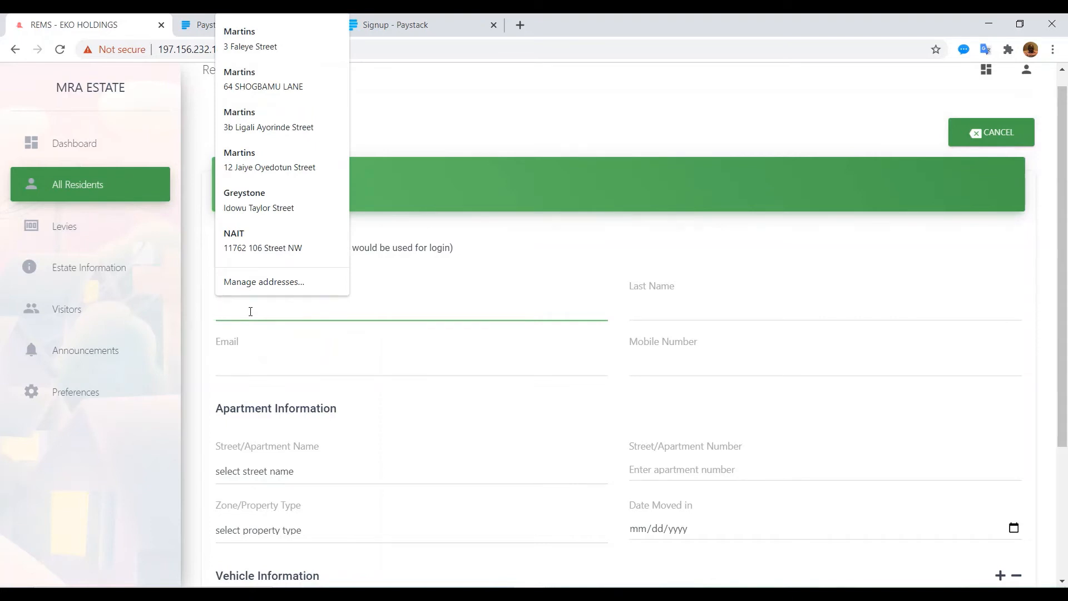
pyautogui.write('Jane')
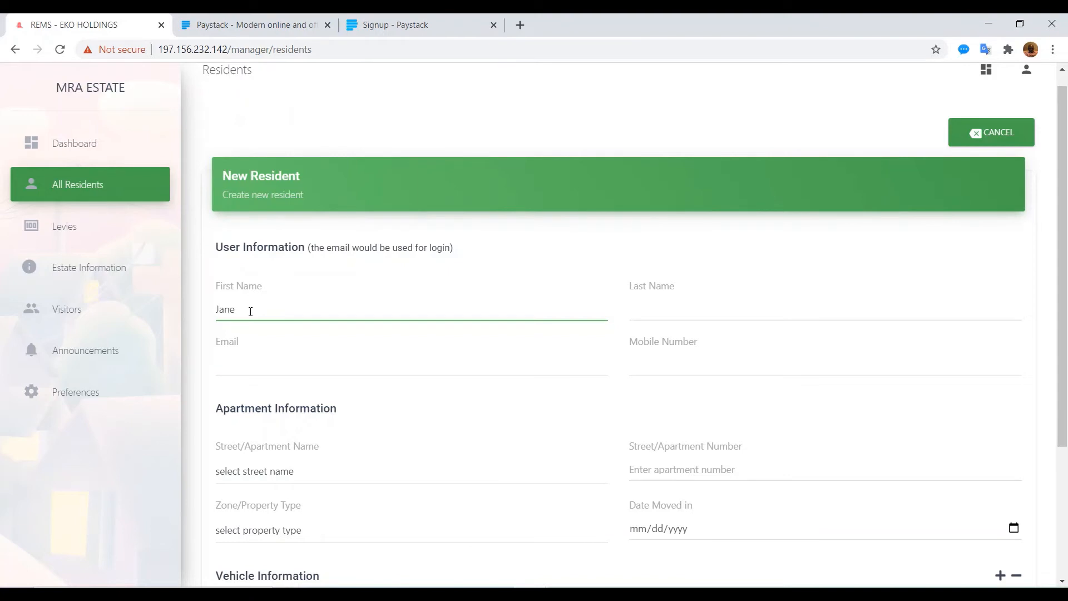
pyautogui.press('Tab')
pyautogui.write('Doe')
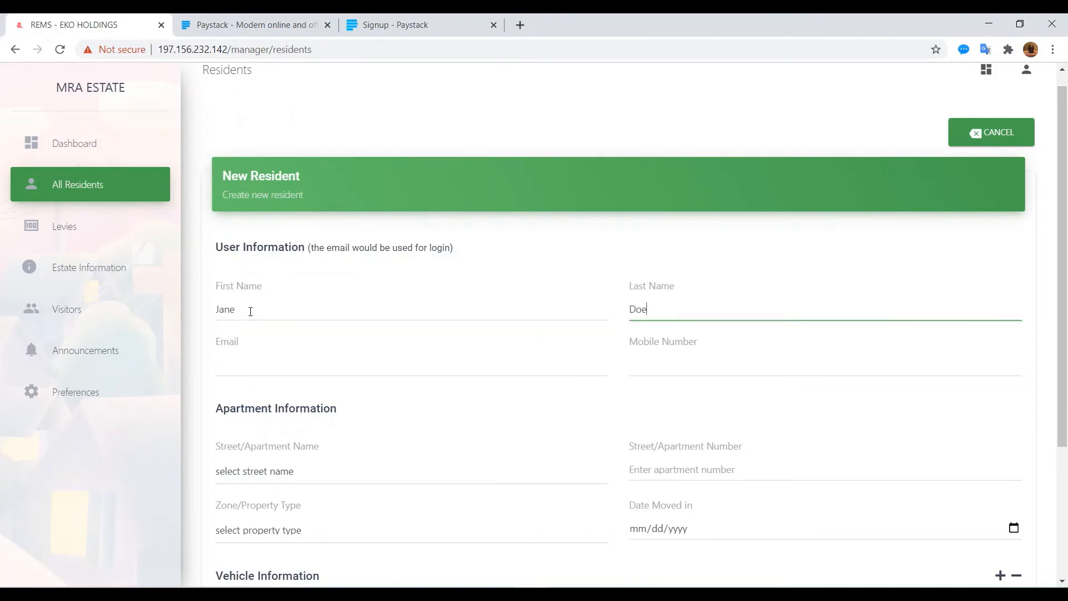
pyautogui.press('Tab')
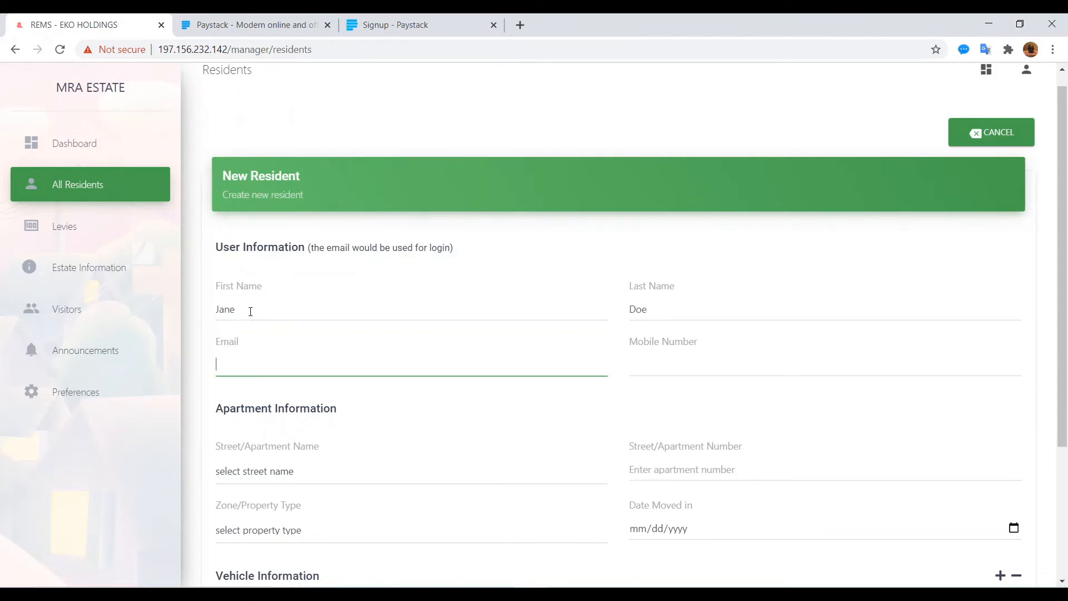
pyautogui.write('jane@doe.com')
pyautogui.press('Tab')
pyautogui.write('08')
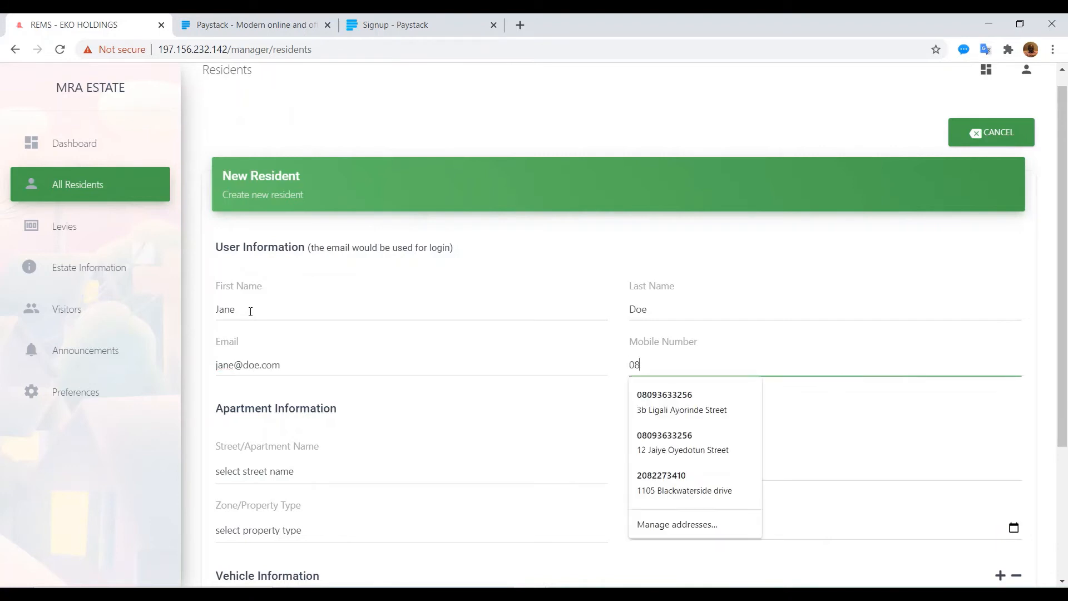
pyautogui.write('044444444')
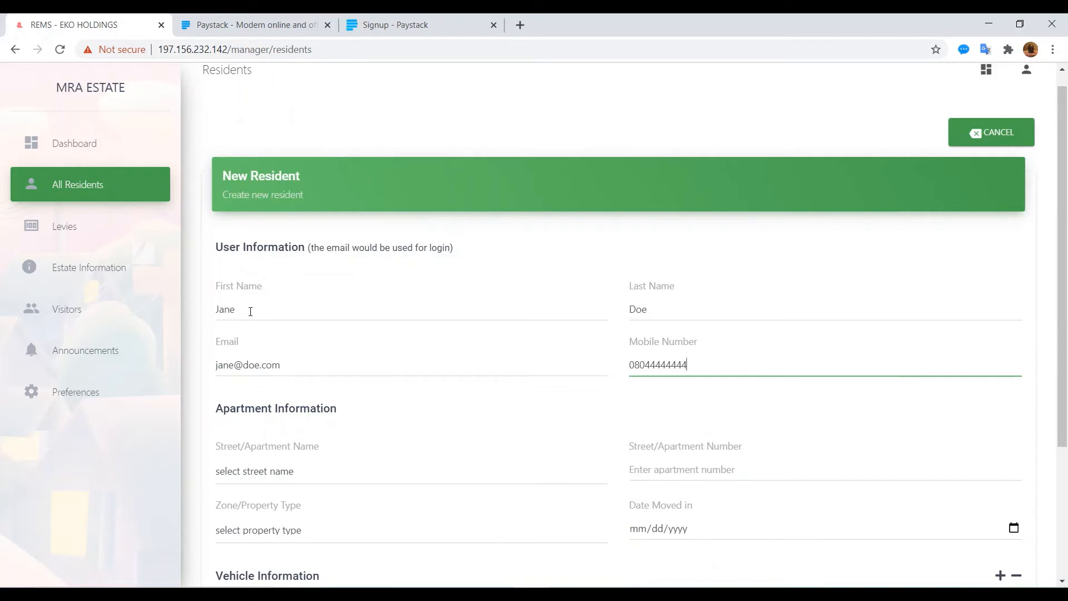
pyautogui.press('Tab')
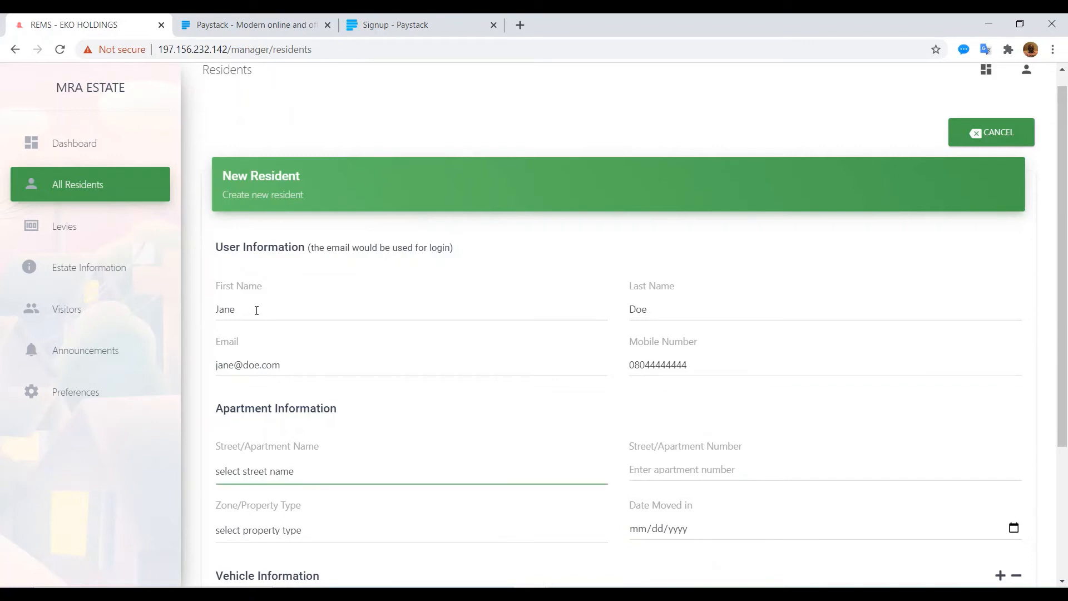
pyautogui.click(242, 477)
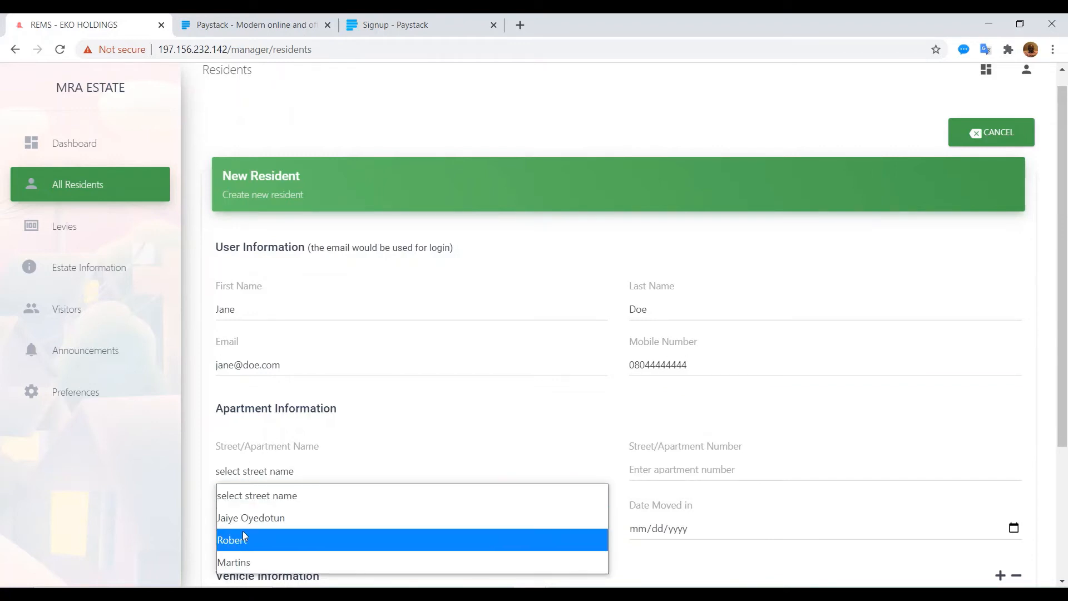
pyautogui.click(245, 517)
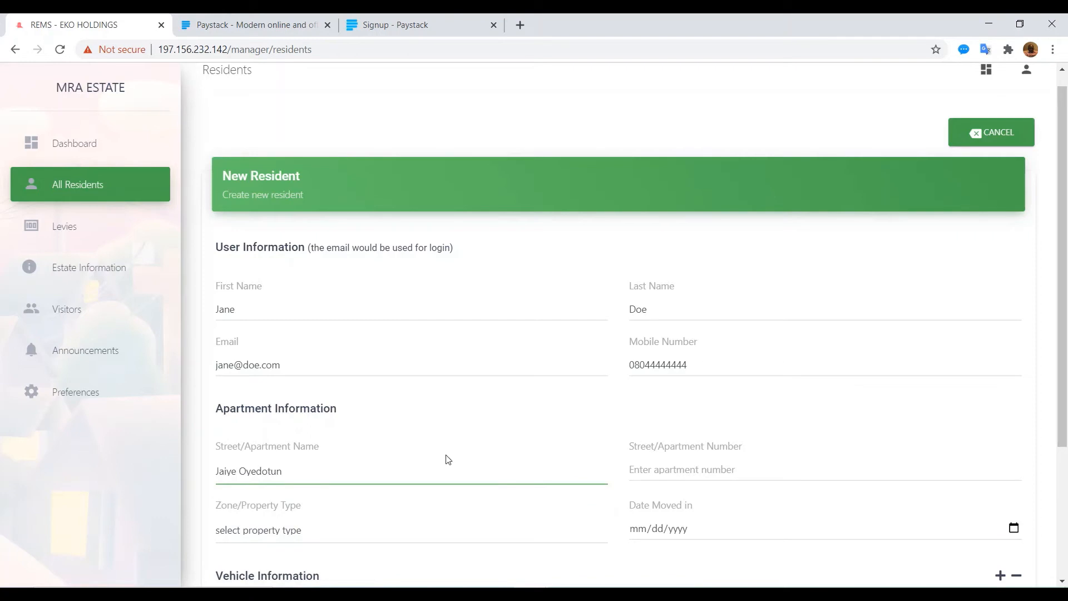
pyautogui.click(664, 468)
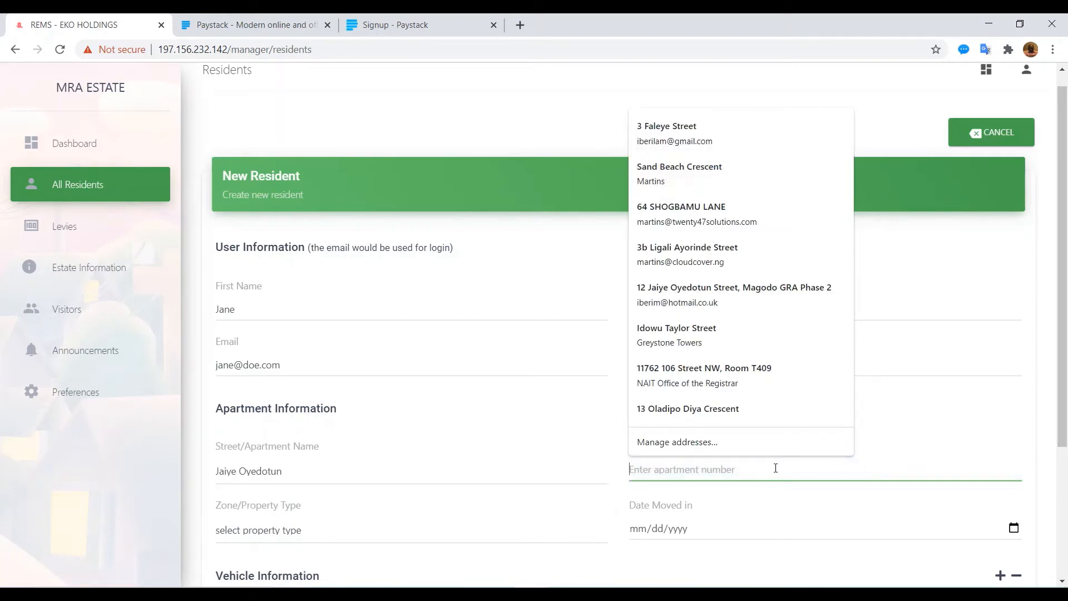
pyautogui.click(776, 468)
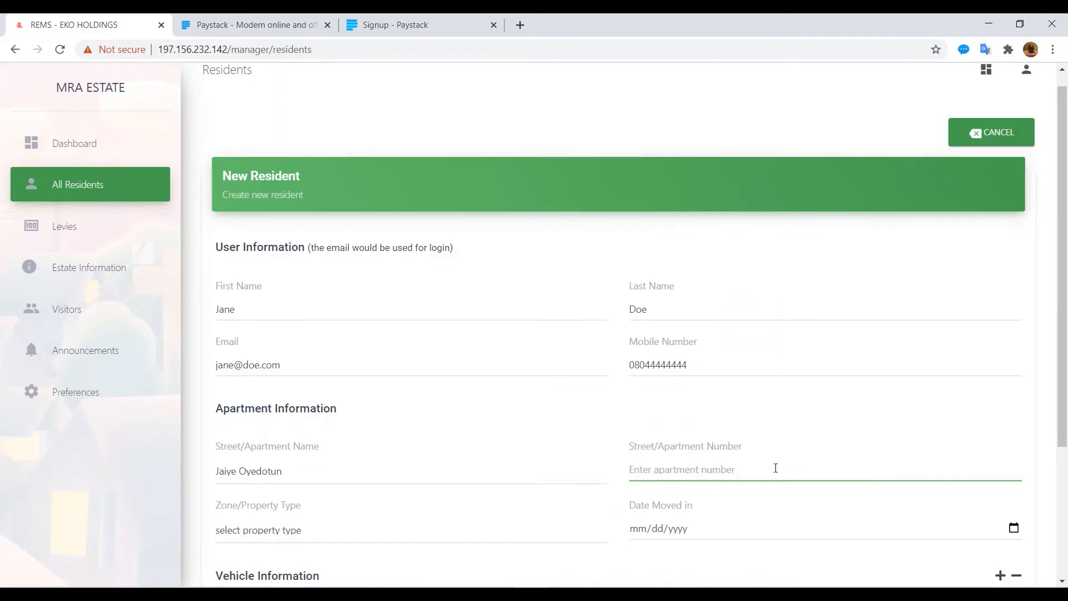
pyautogui.write('56')
pyautogui.click(368, 532)
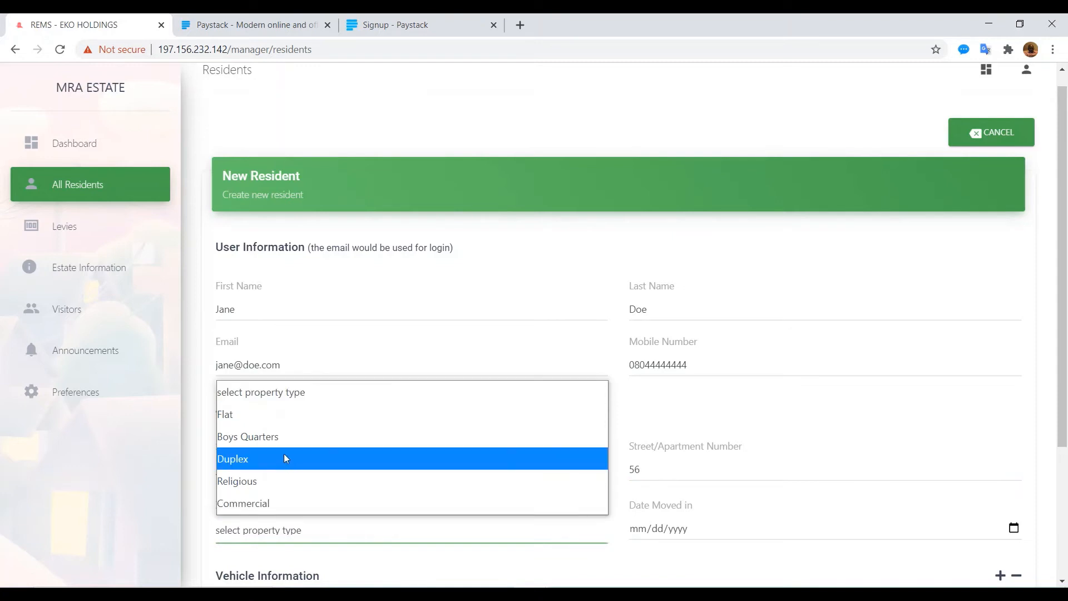
pyautogui.click(253, 414)
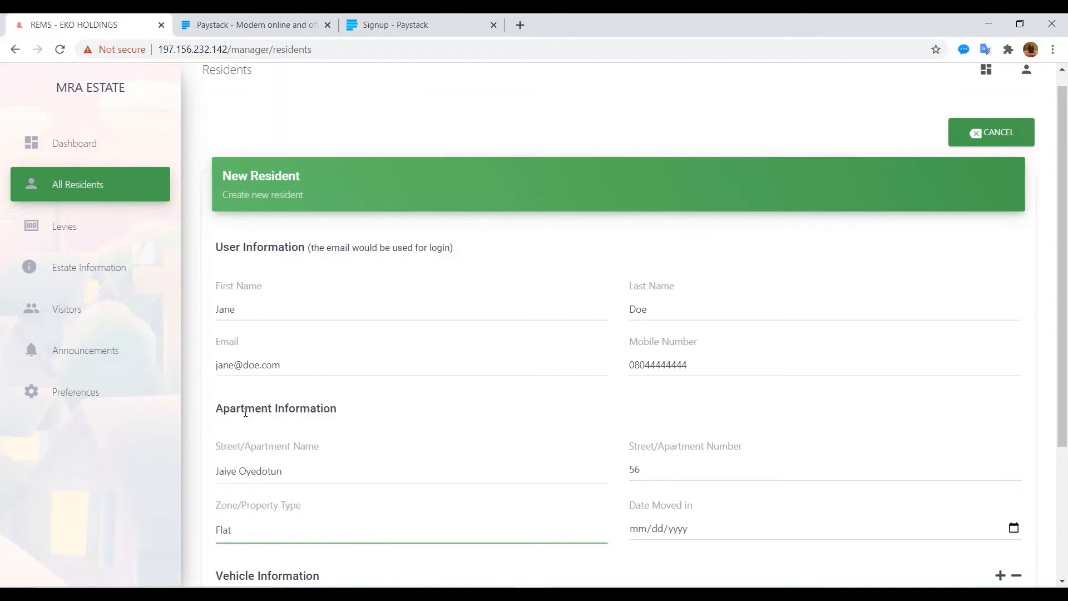
# Step: Set the move-in date to 01/01/2020 and add a blank vehicle entry
pyautogui.click(658, 529)
pyautogui.click(642, 531)
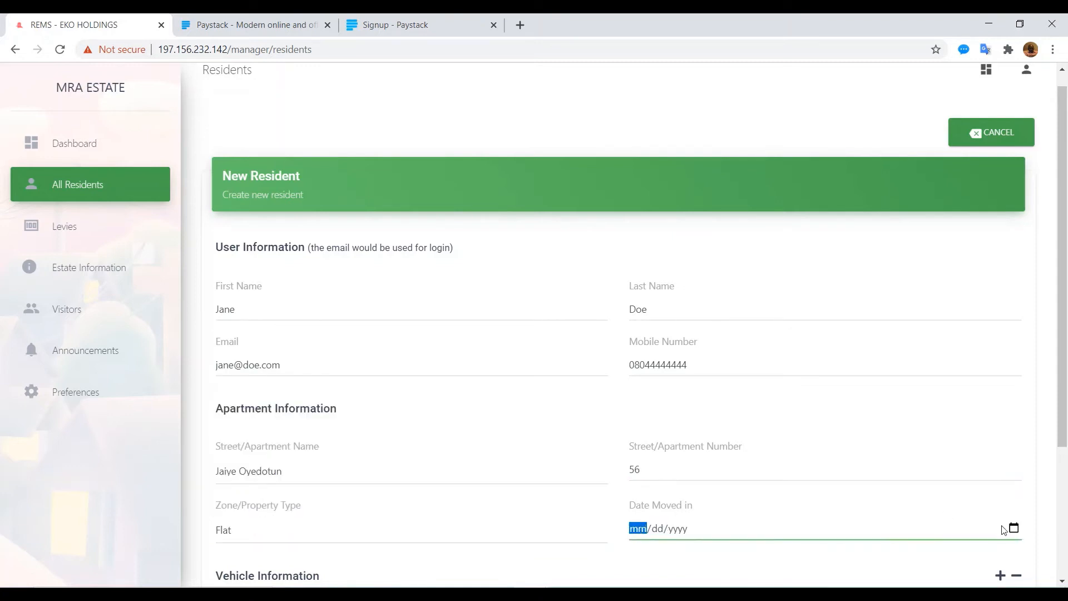
pyautogui.click(1013, 528)
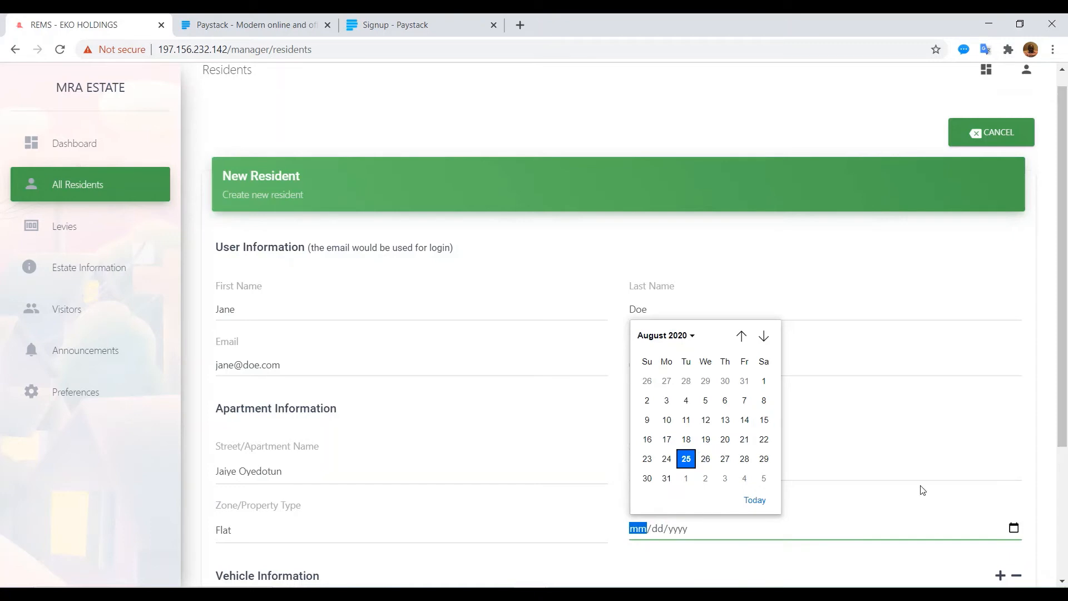
pyautogui.click(923, 489)
pyautogui.click(1015, 528)
pyautogui.click(693, 335)
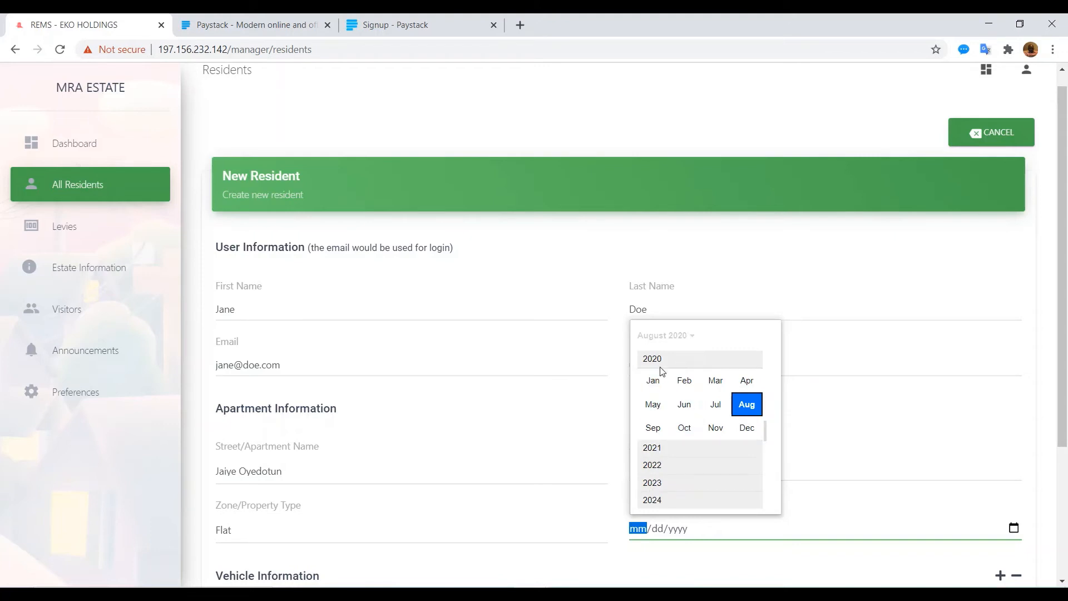
pyautogui.click(666, 381)
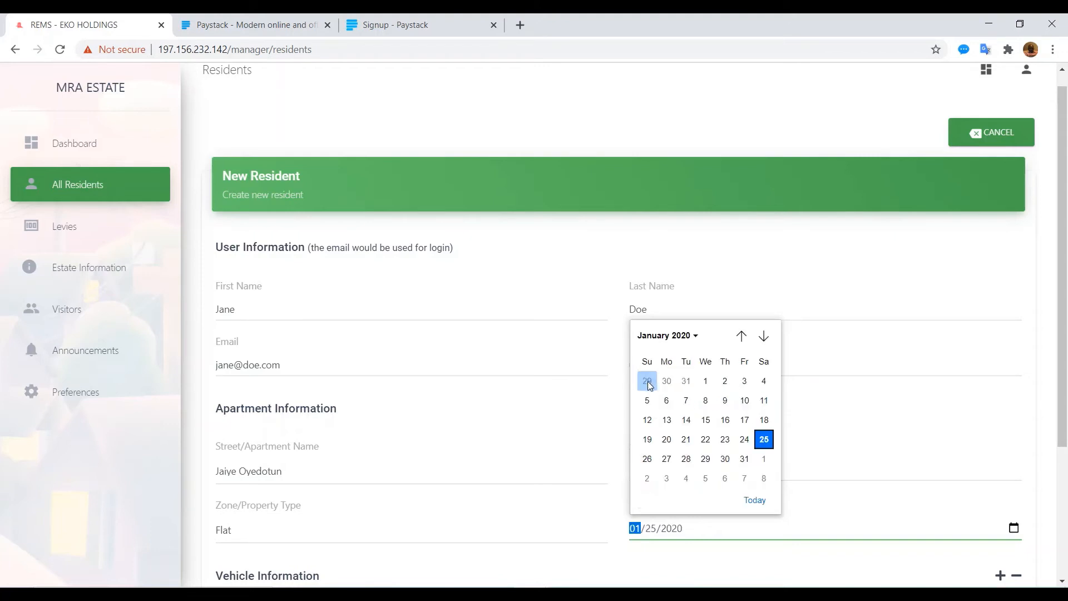
pyautogui.click(705, 382)
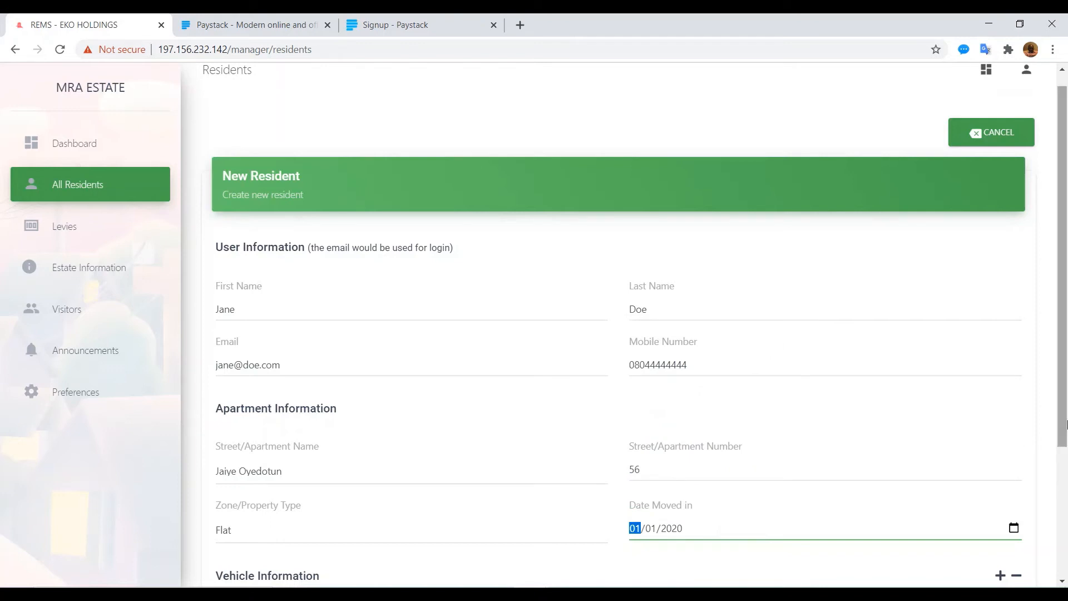
pyautogui.moveTo(1063, 440); pyautogui.dragTo(1058, 570)
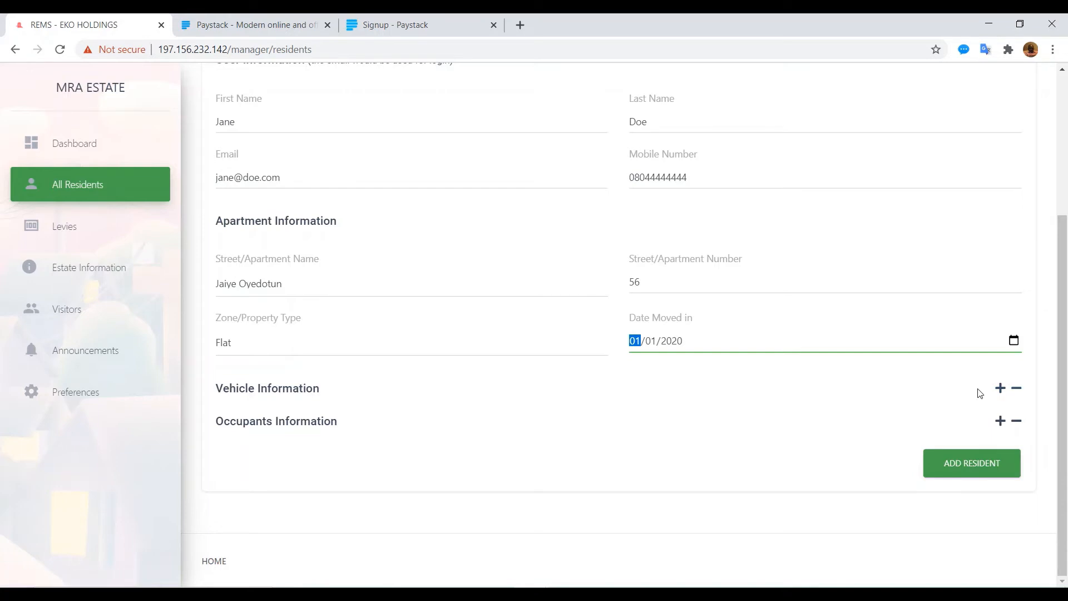
pyautogui.click(1001, 389)
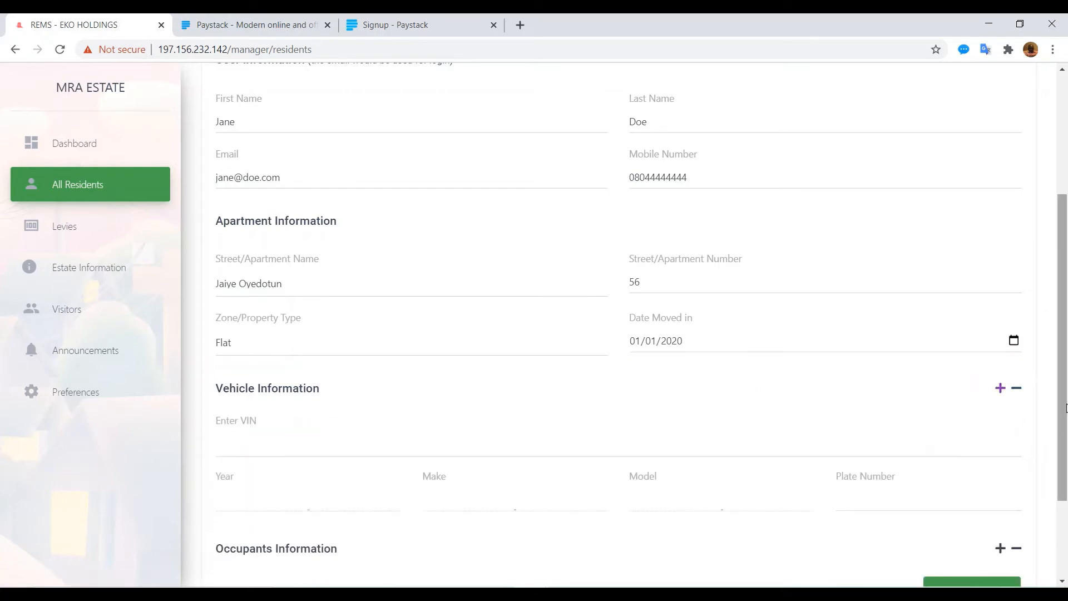
pyautogui.scroll(-3, 1067, 408)
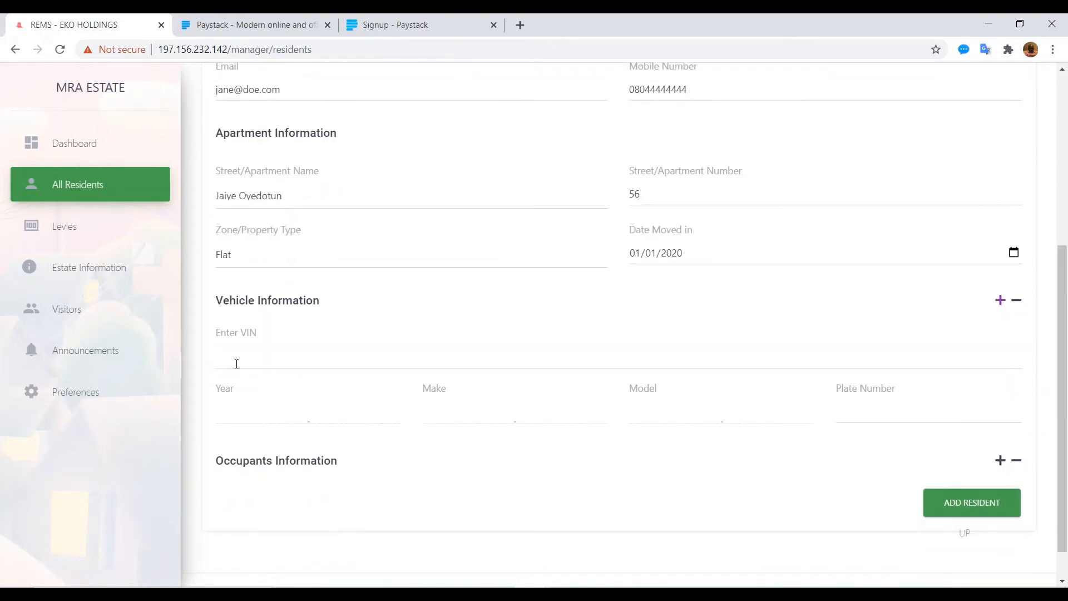
pyautogui.click(236, 364)
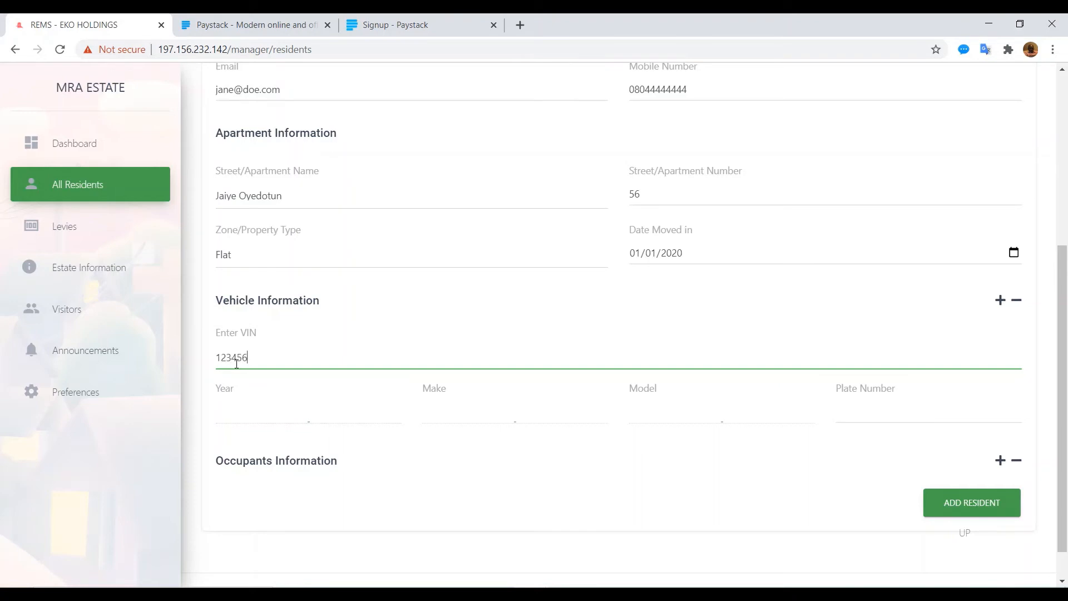
pyautogui.write('123456789012345')
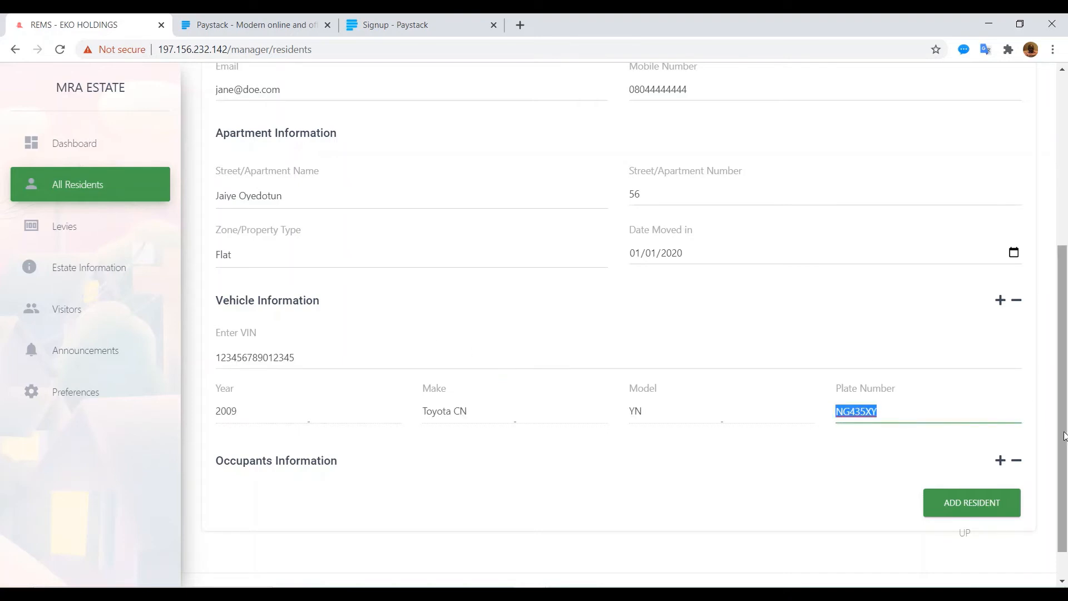
pyautogui.moveTo(1064, 431); pyautogui.dragTo(1063, 457)
pyautogui.click(1001, 420)
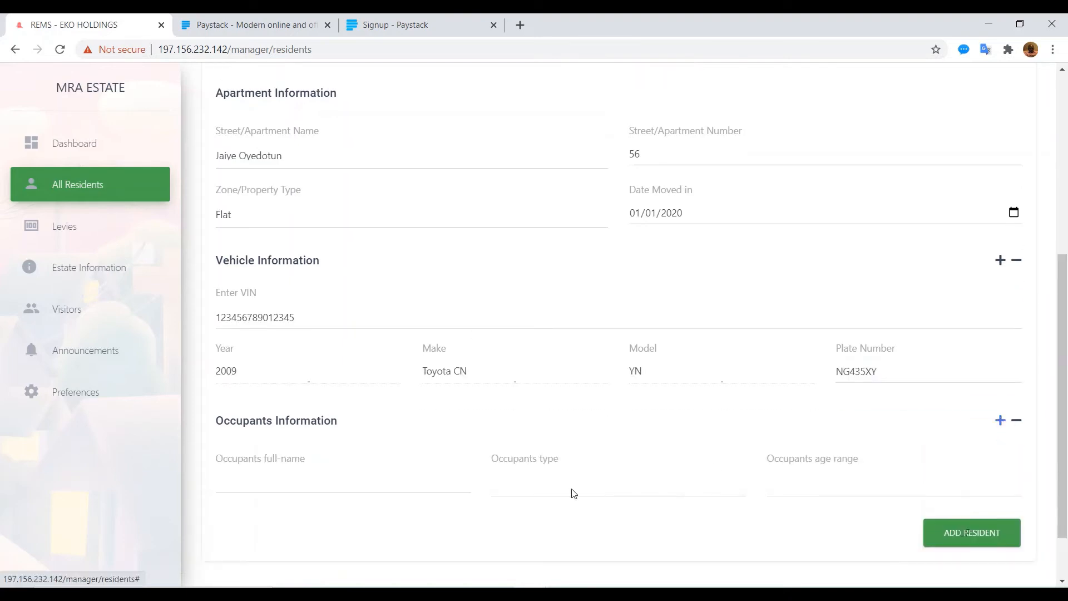
# Step: Fill in the occupant's full name, with occupant type Family and age range 19-30
pyautogui.click(252, 481)
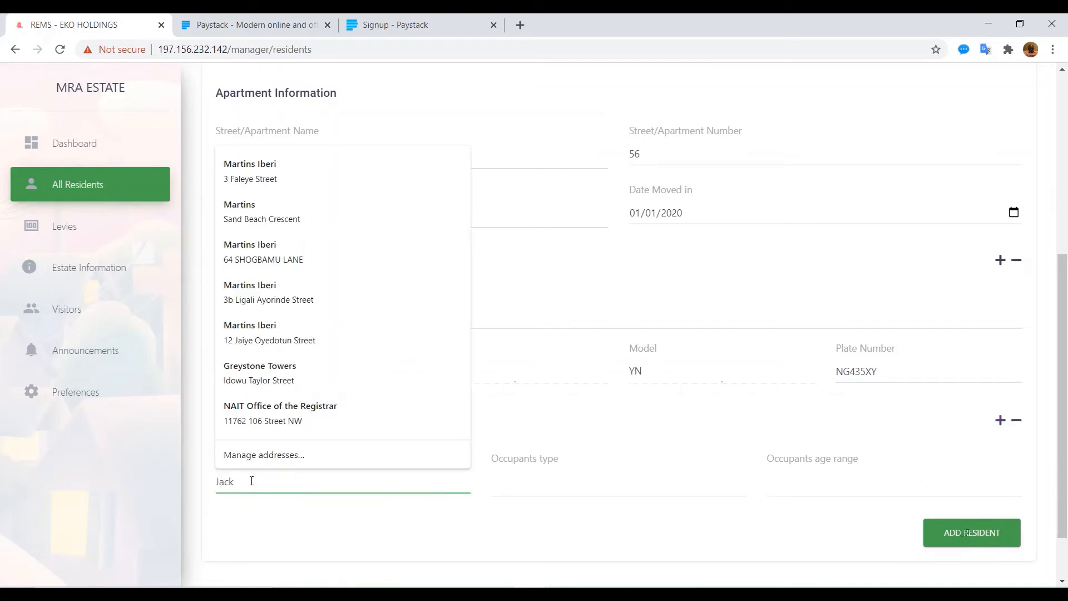
pyautogui.write('Jack Bauer')
pyautogui.press('Tab')
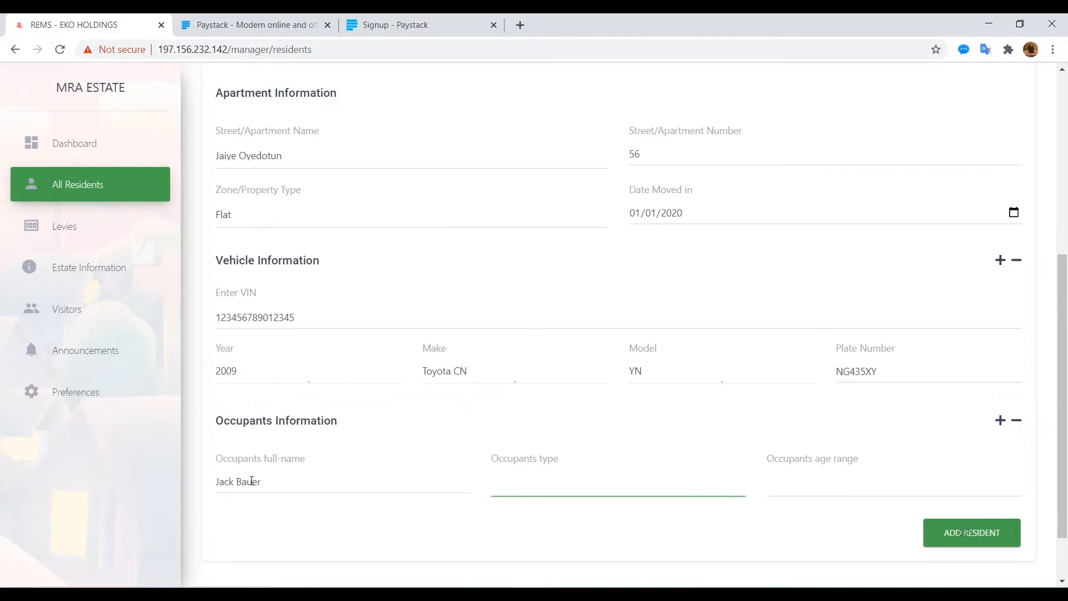
pyautogui.click(499, 498)
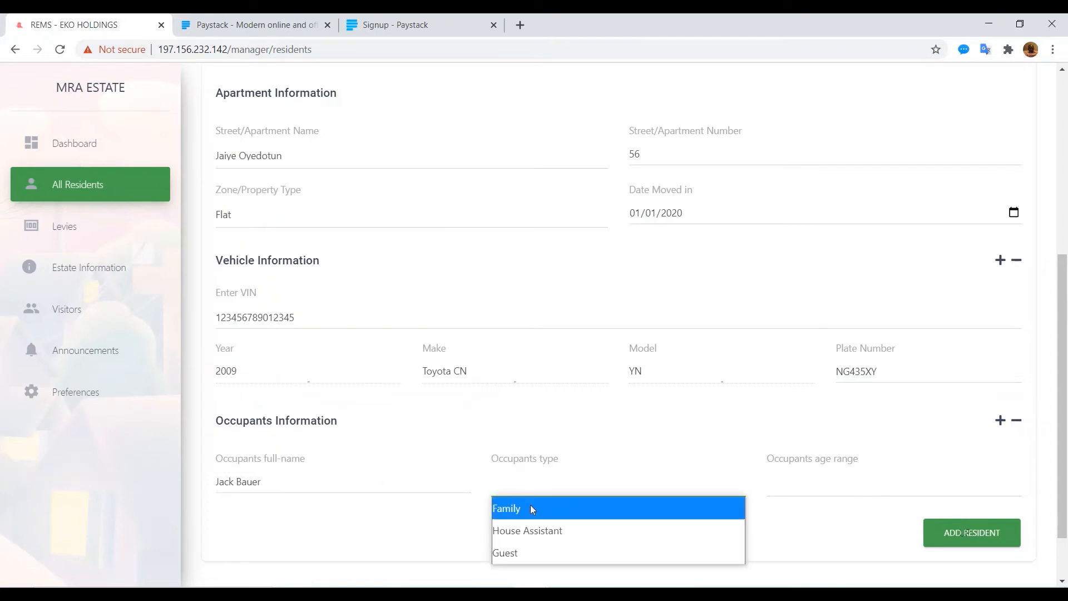
pyautogui.click(510, 509)
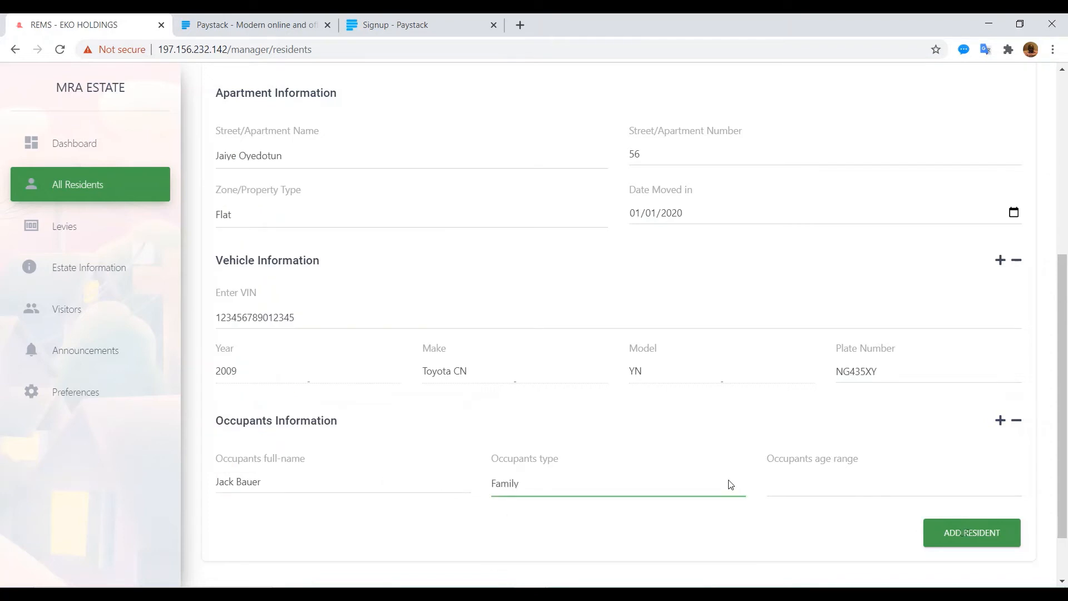
pyautogui.click(793, 485)
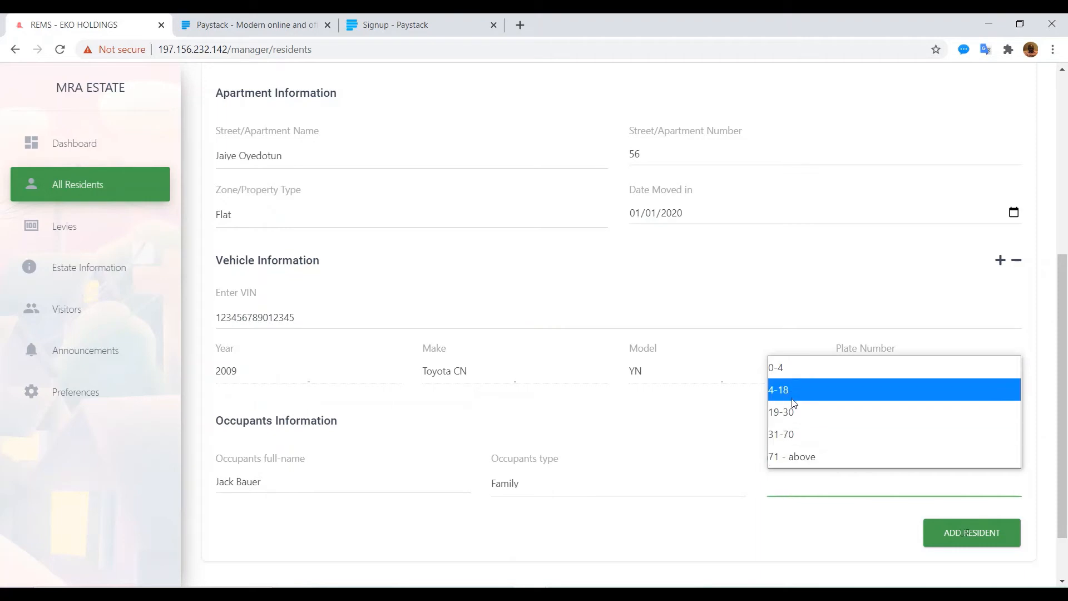
pyautogui.click(796, 413)
# Step: Save the new resident record and go to the Announcements page
pyautogui.click(968, 535)
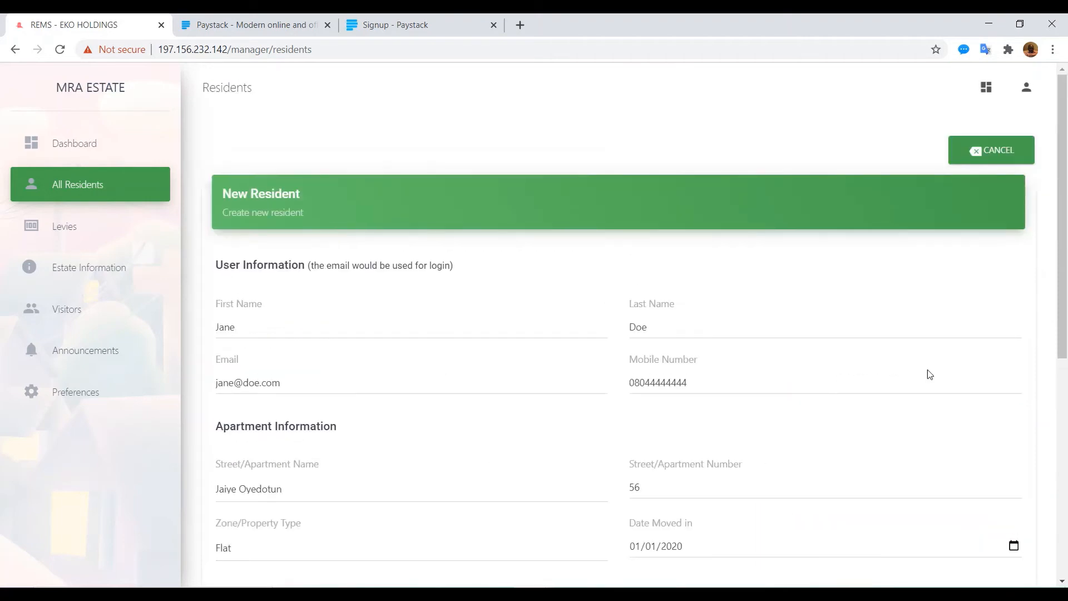
pyautogui.moveTo(1063, 277); pyautogui.dragTo(1061, 485)
pyautogui.click(977, 489)
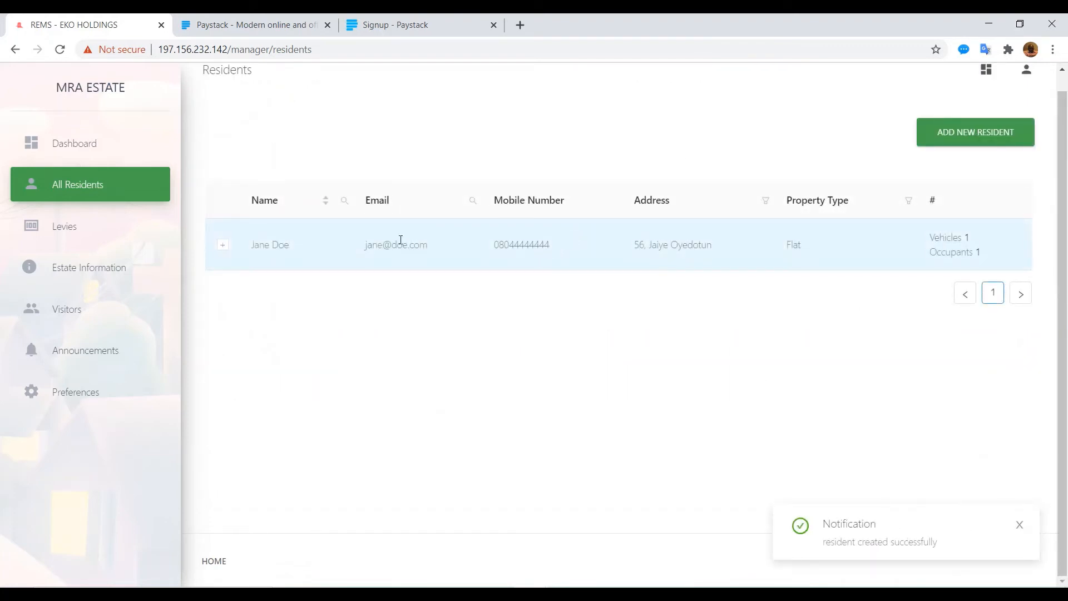
pyautogui.click(67, 351)
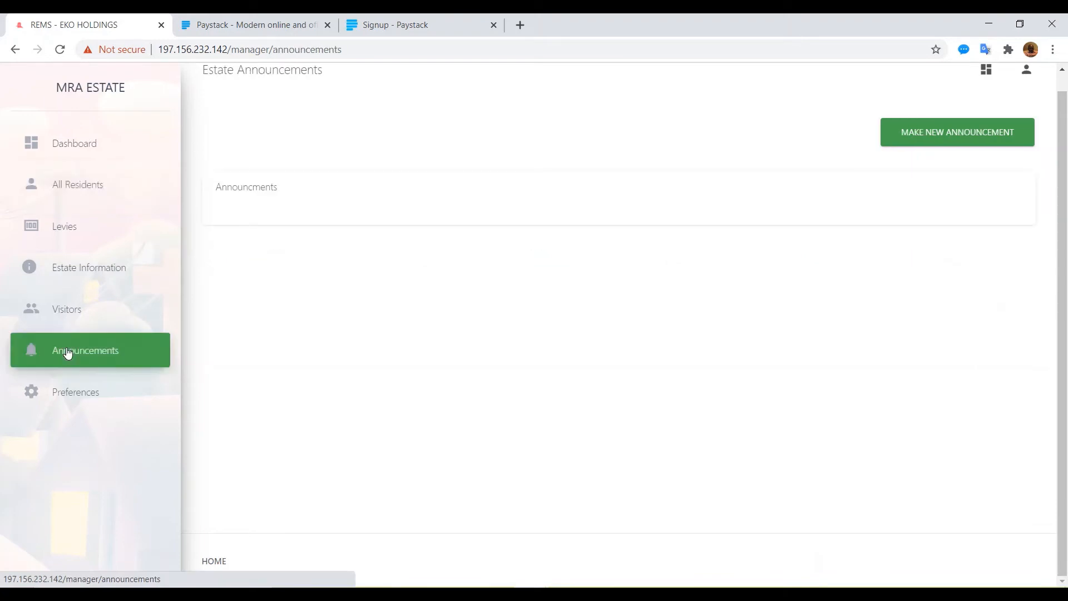
# Step: Publish a 'Security Alert' announcement reading 'Suspected burglar on Thomas Street.'
pyautogui.click(943, 138)
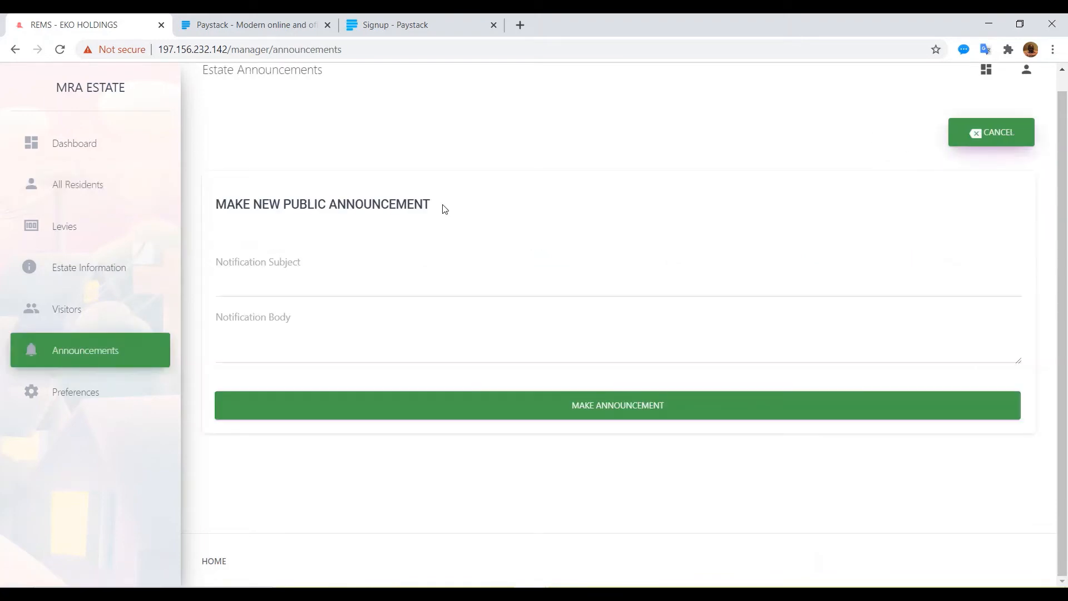
pyautogui.click(258, 283)
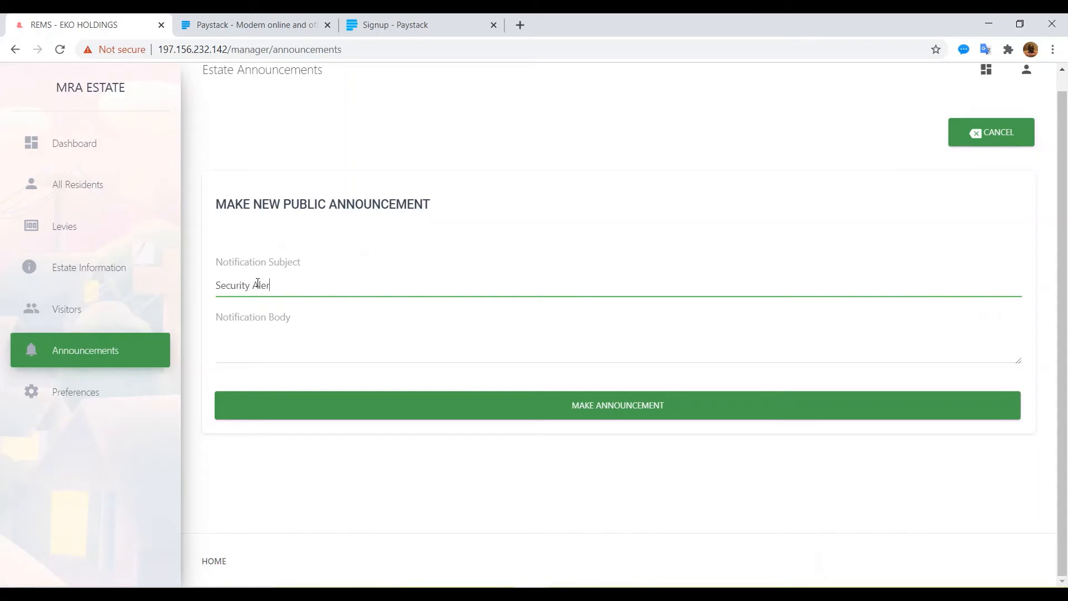
pyautogui.press('Tab')
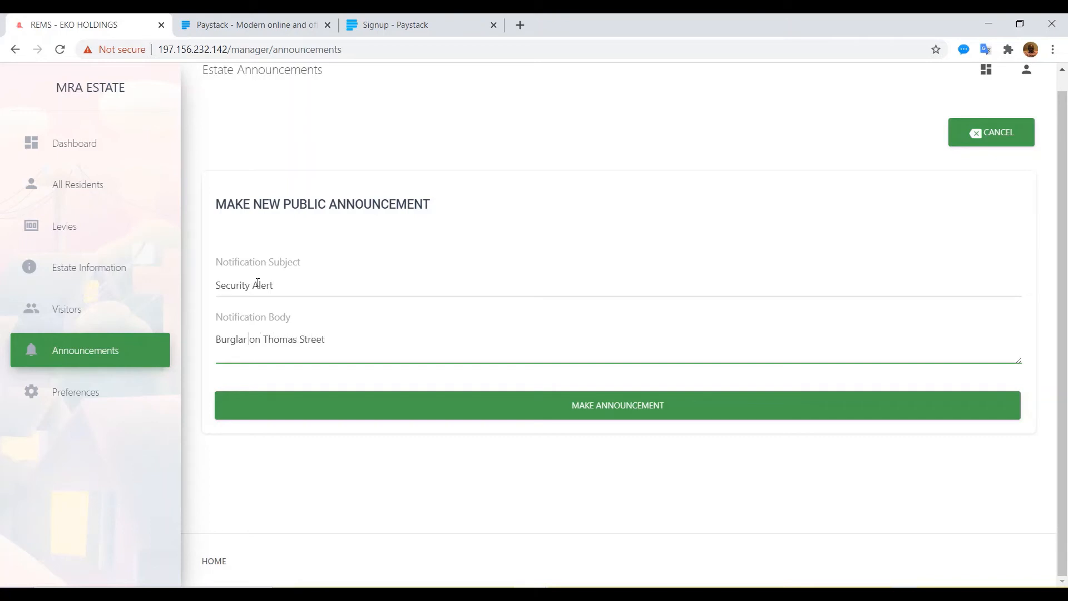
pyautogui.write('Susp')
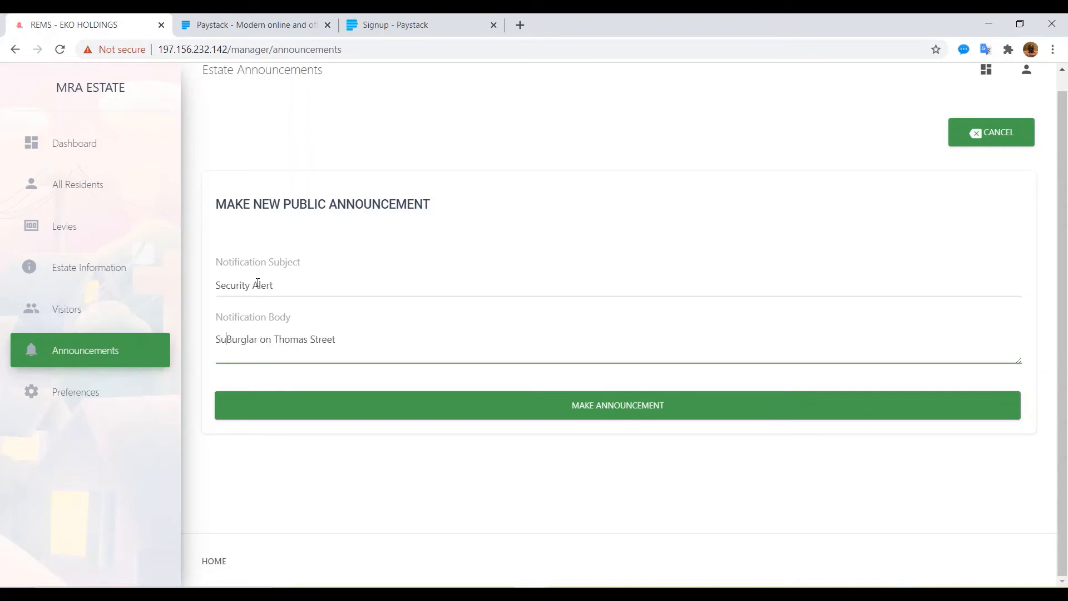
pyautogui.write('ected')
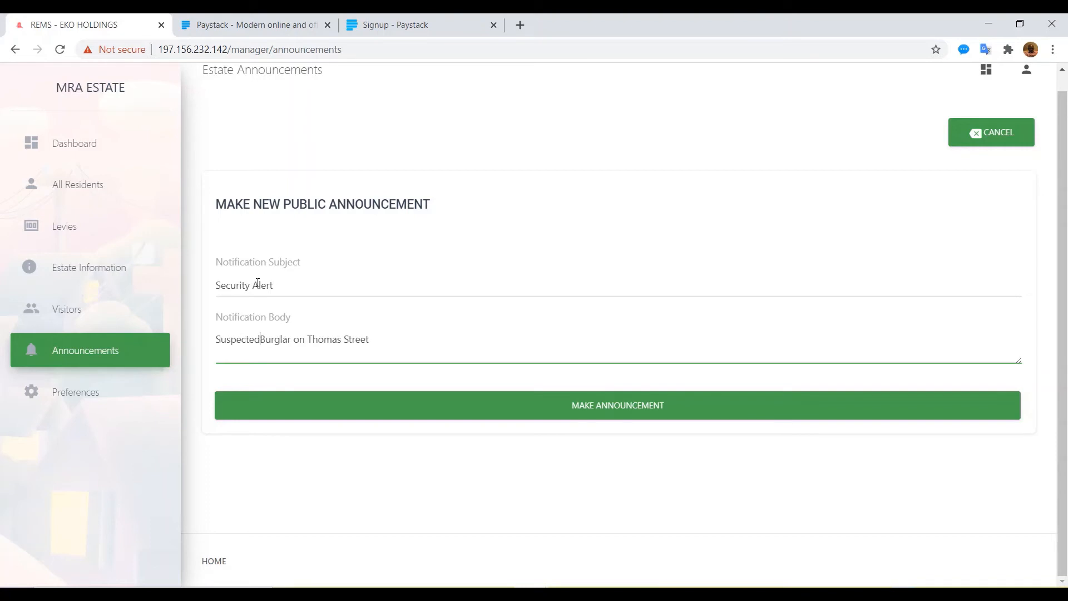
pyautogui.press('Delete')
pyautogui.write('b')
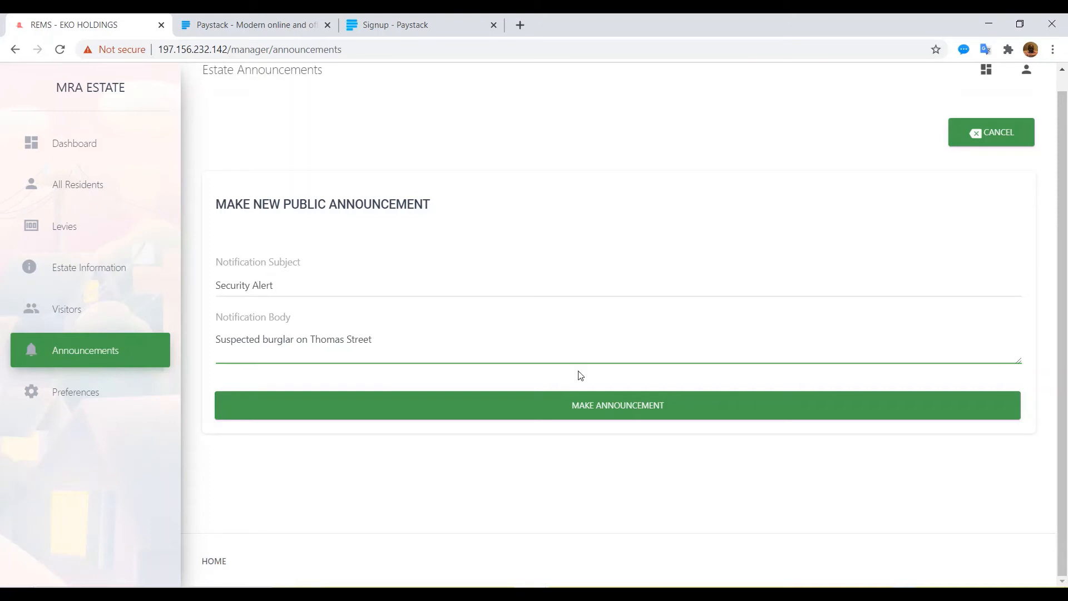
pyautogui.click(547, 410)
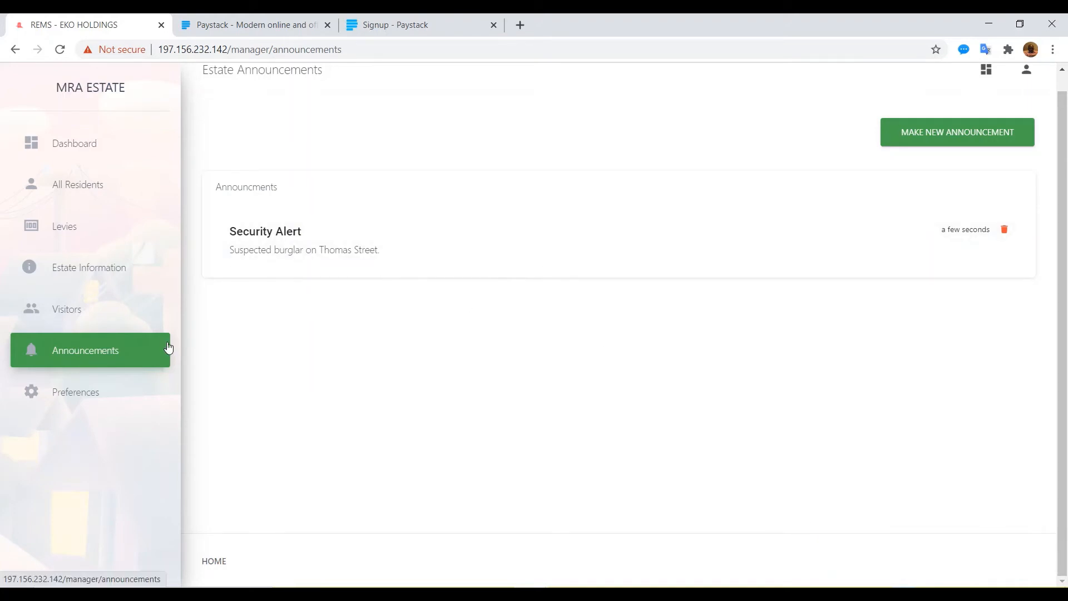
# Step: Browse the Preferences, Levies, Estate Information and Visitors pages, then return to the dashboard
pyautogui.click(78, 401)
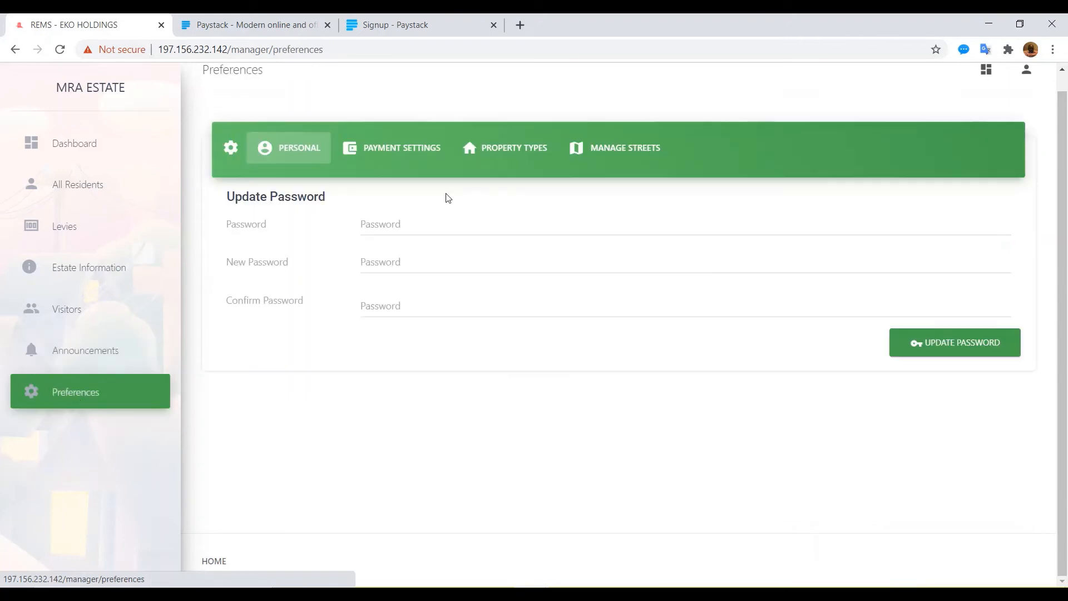
pyautogui.click(70, 150)
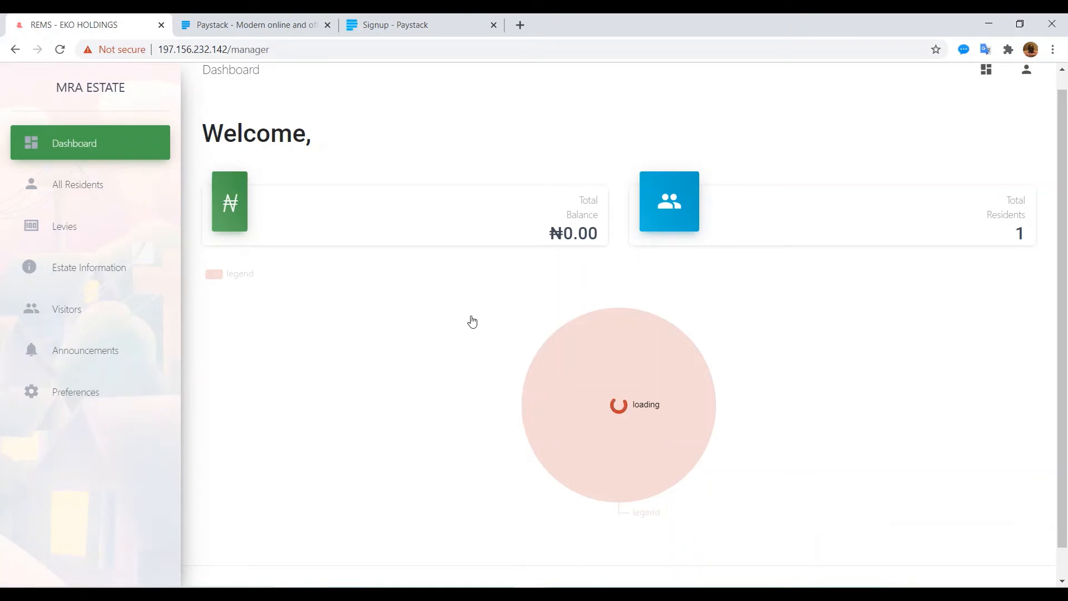
pyautogui.click(60, 236)
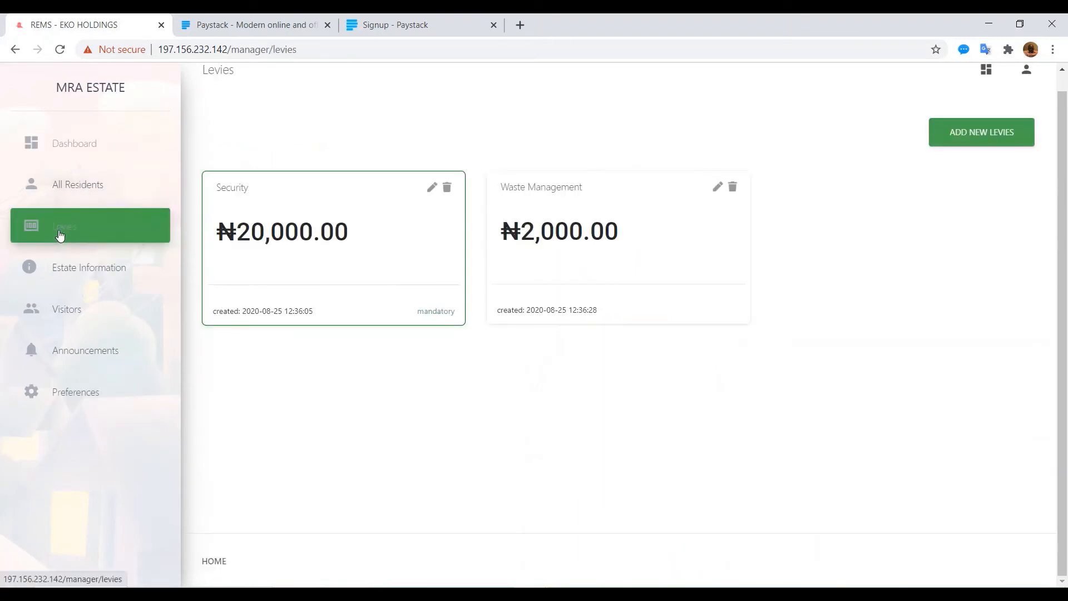
pyautogui.click(82, 267)
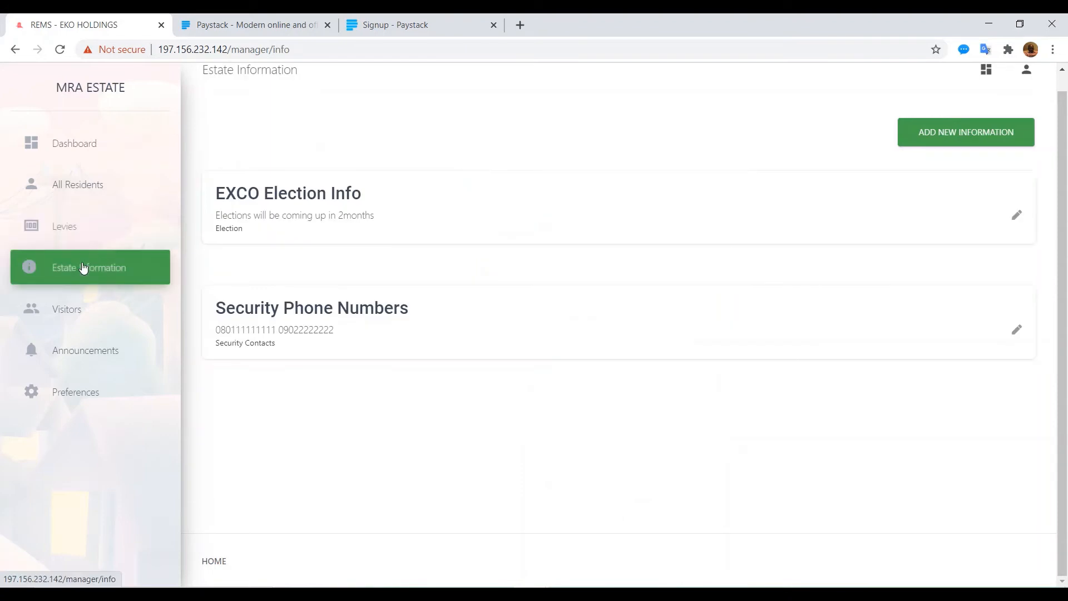
pyautogui.click(72, 310)
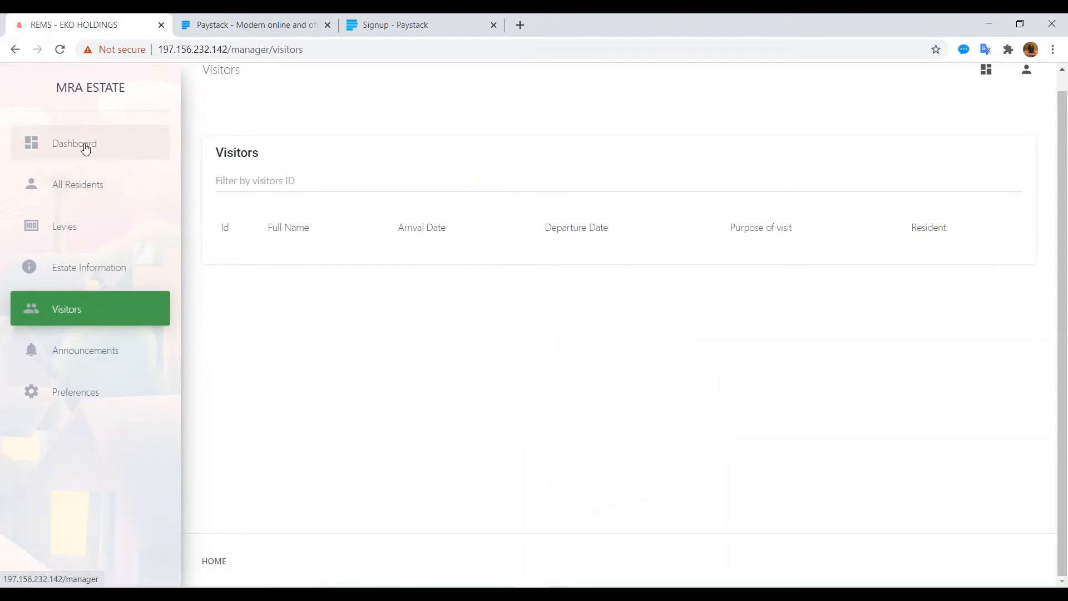
pyautogui.click(85, 148)
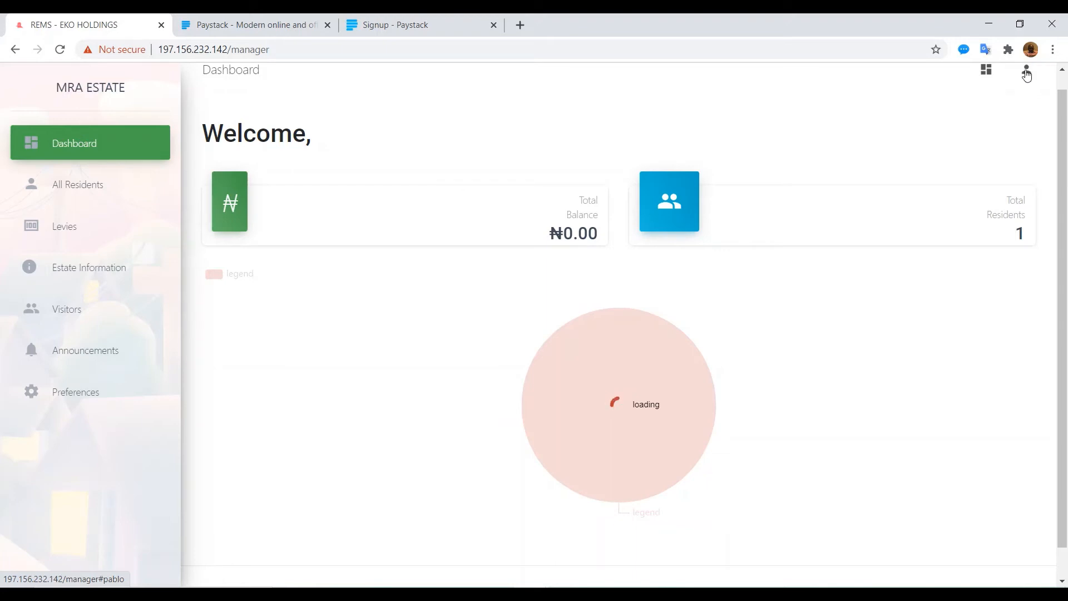
# Step: Log out of the manager account and sign in with the resident's e-mail and password
pyautogui.click(1027, 76)
pyautogui.click(970, 140)
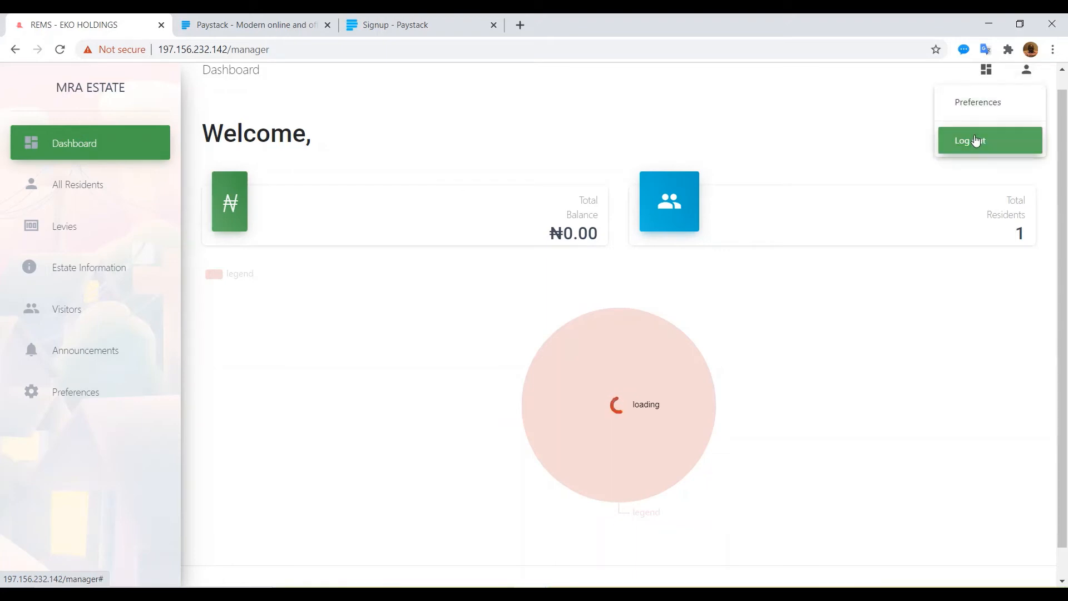
pyautogui.click(904, 96)
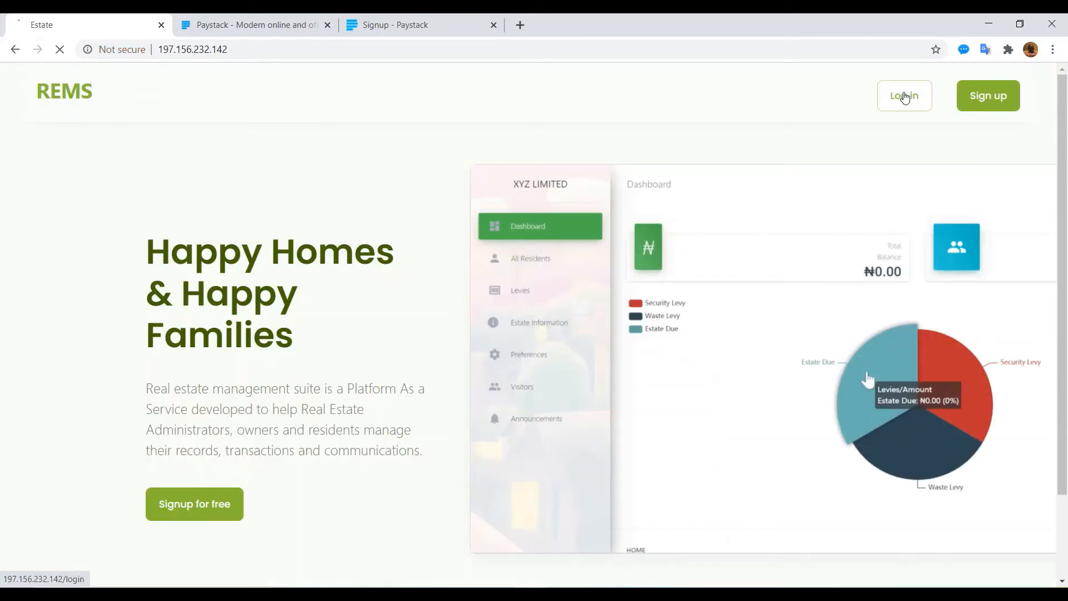
pyautogui.click(473, 271)
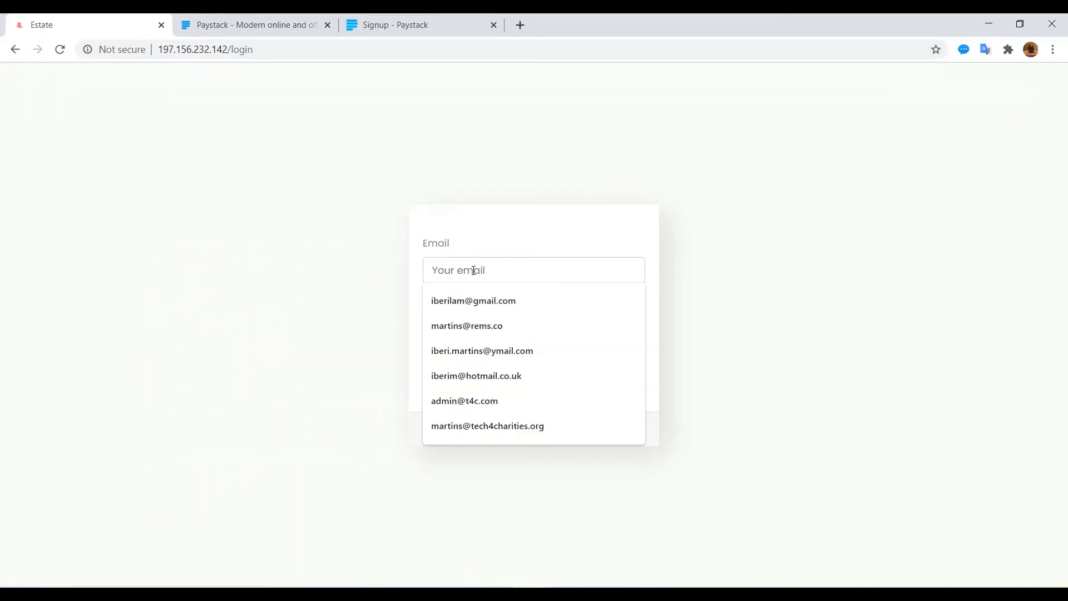
pyautogui.write('jane')
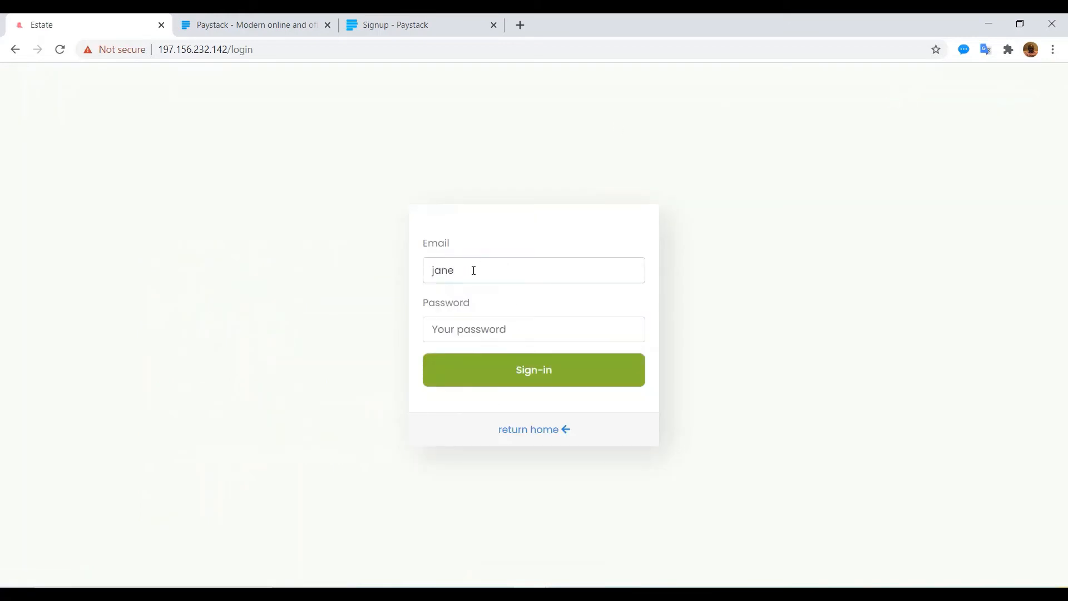
pyautogui.write('@doe.com••')
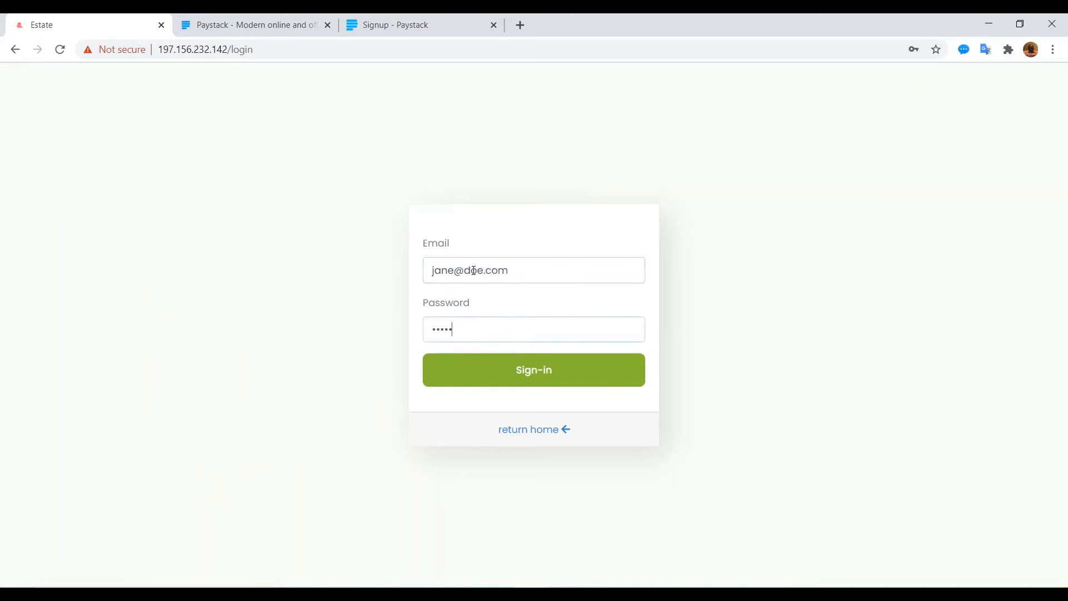
pyautogui.press('Return')
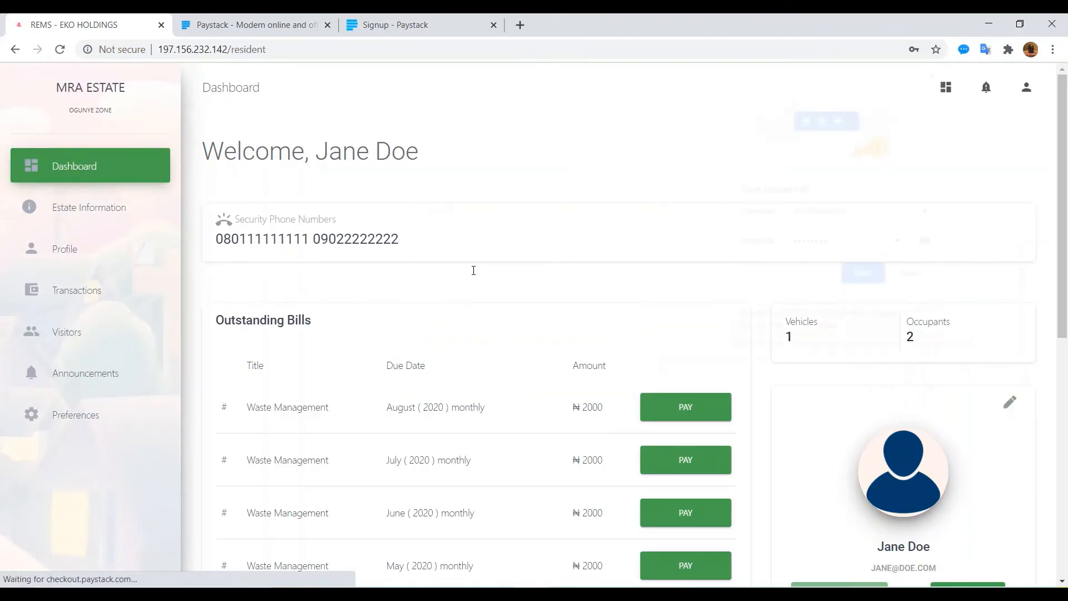
pyautogui.click(655, 254)
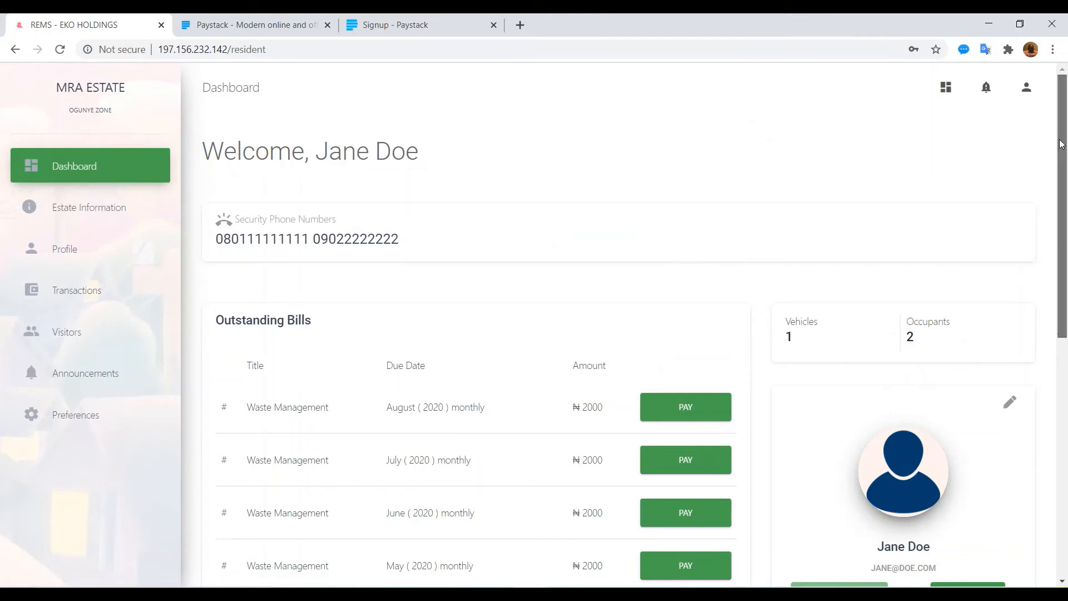
pyautogui.moveTo(1061, 144); pyautogui.dragTo(1043, 198)
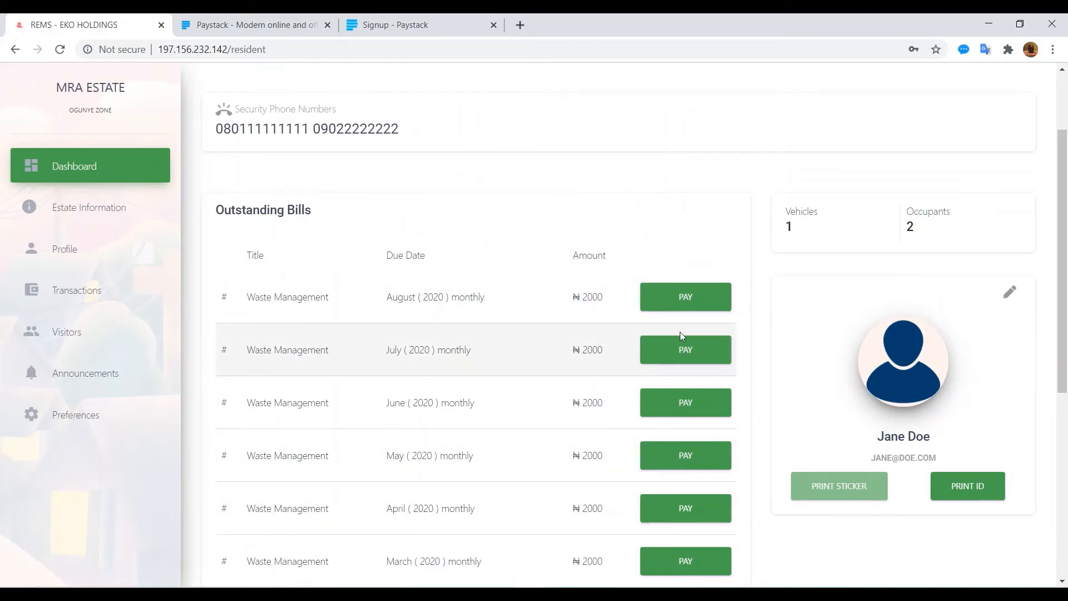
pyautogui.scroll(-1, 946, 389)
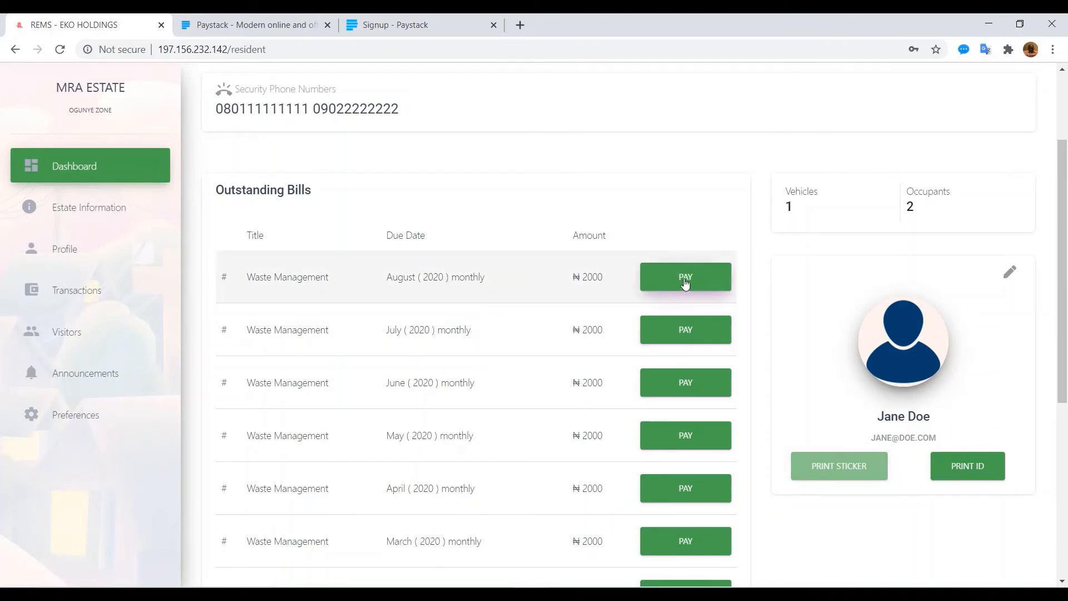
# Step: Preview and close the occupants' ID cards, then begin payment of the August 2020 Waste Management bill
pyautogui.click(968, 472)
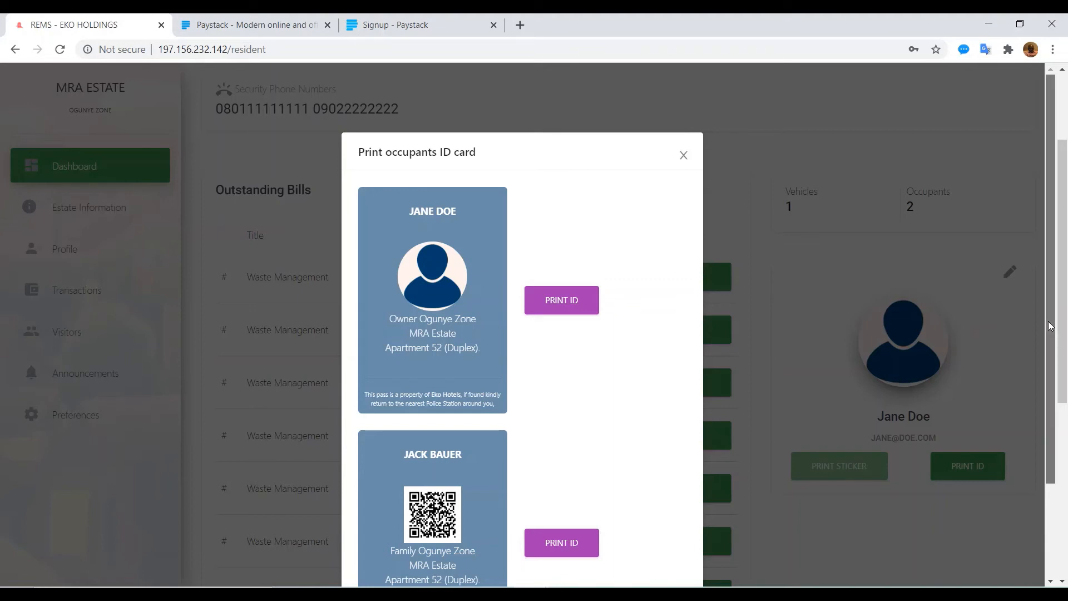
pyautogui.click(683, 157)
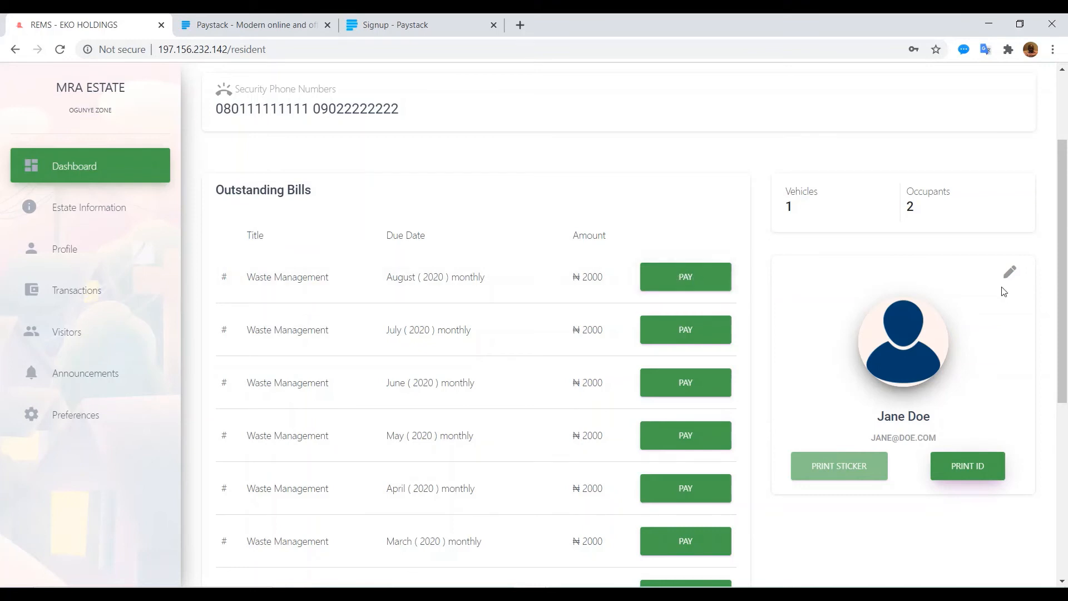
pyautogui.click(697, 276)
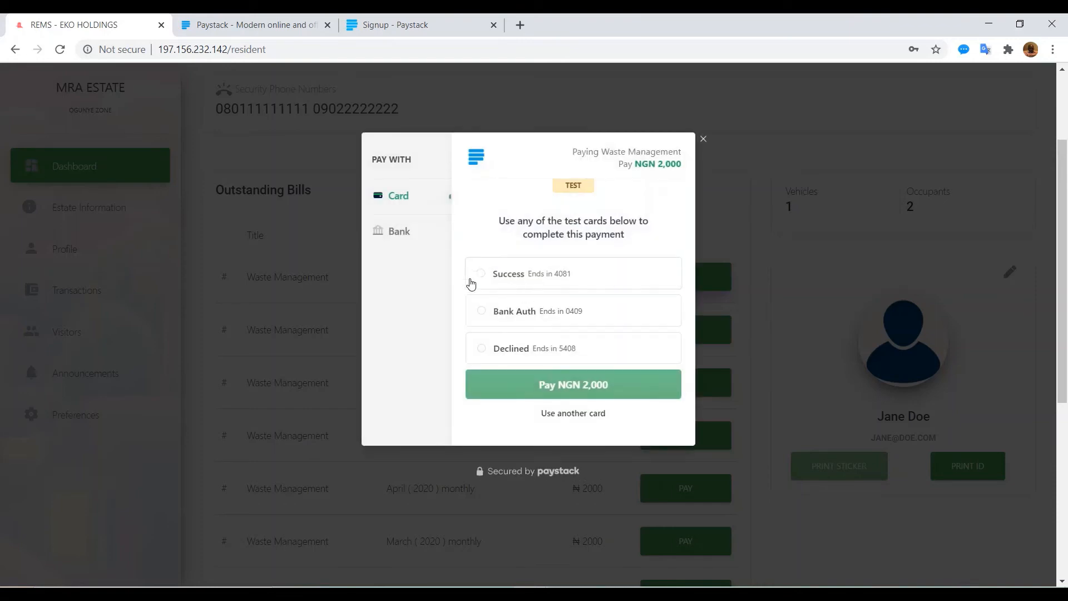
# Step: Pay the NGN 2,000 Waste Management bill using the Success test card and acknowledge the success alert
pyautogui.click(480, 274)
pyautogui.click(539, 388)
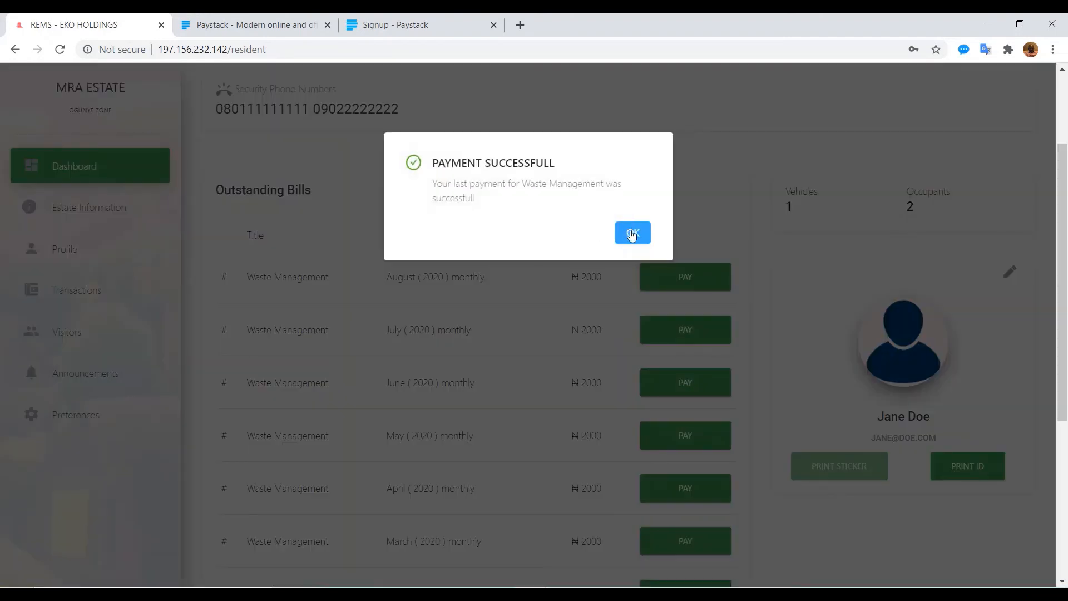
pyautogui.click(633, 232)
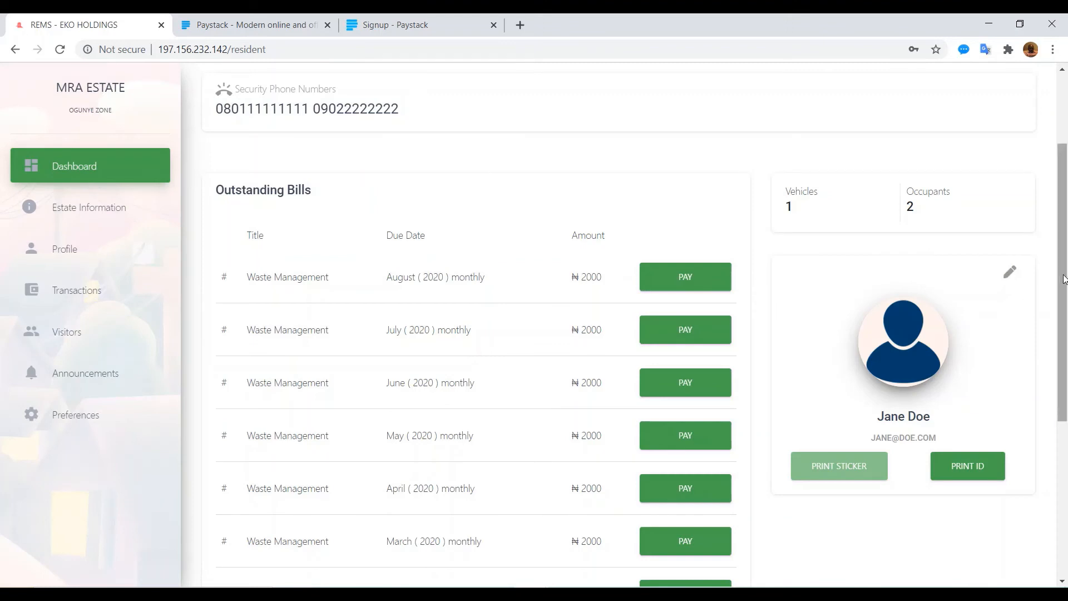
pyautogui.moveTo(1064, 278); pyautogui.dragTo(1058, 478)
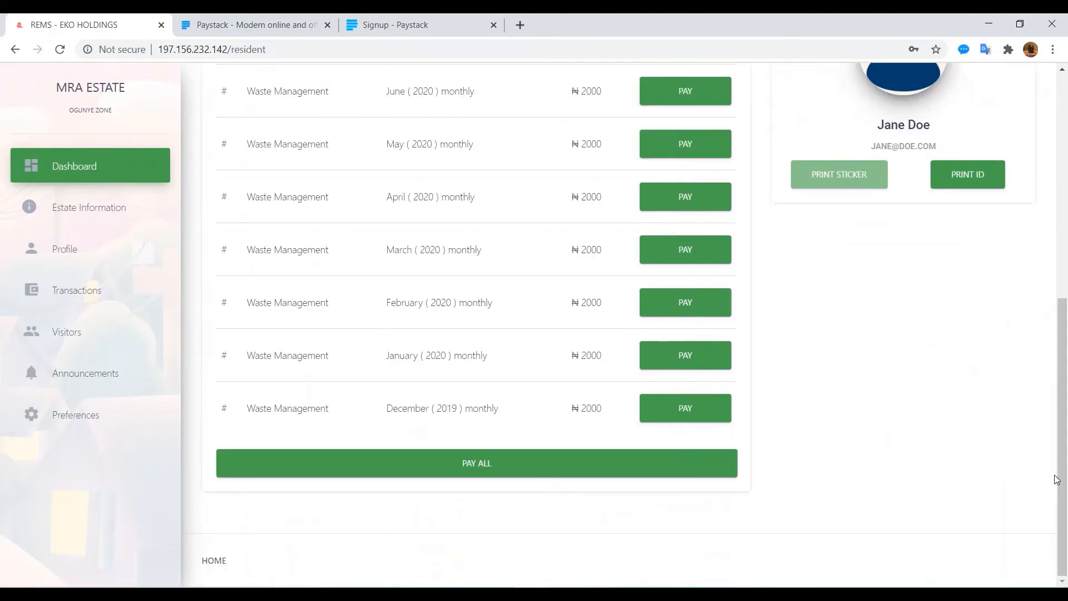
# Step: Pay all outstanding levies (NGN 18,000) with the Success test card, then view Estate Information
pyautogui.click(478, 470)
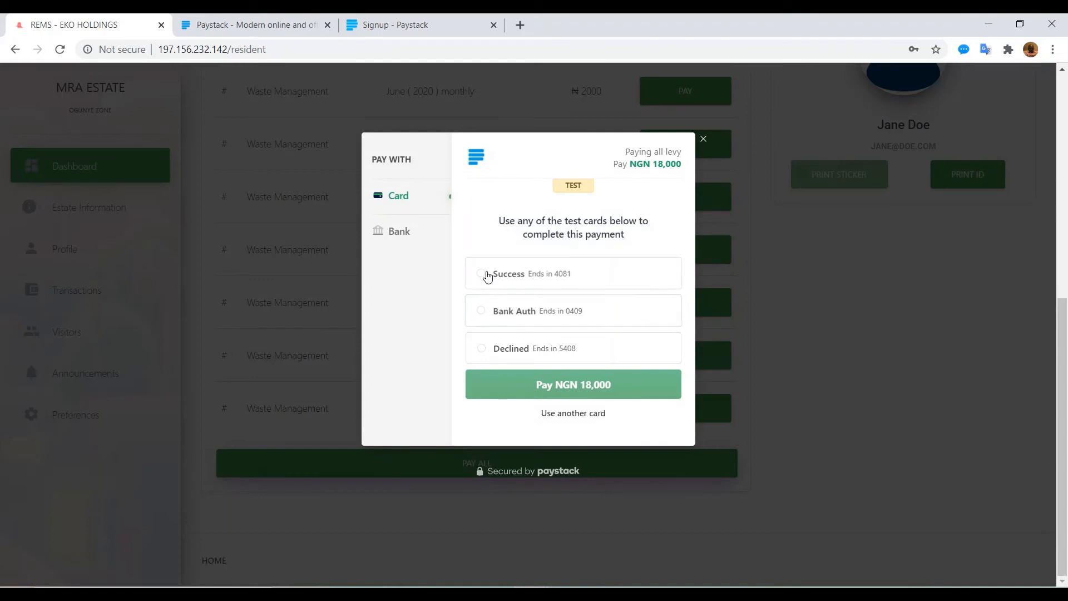
pyautogui.click(482, 274)
pyautogui.click(562, 384)
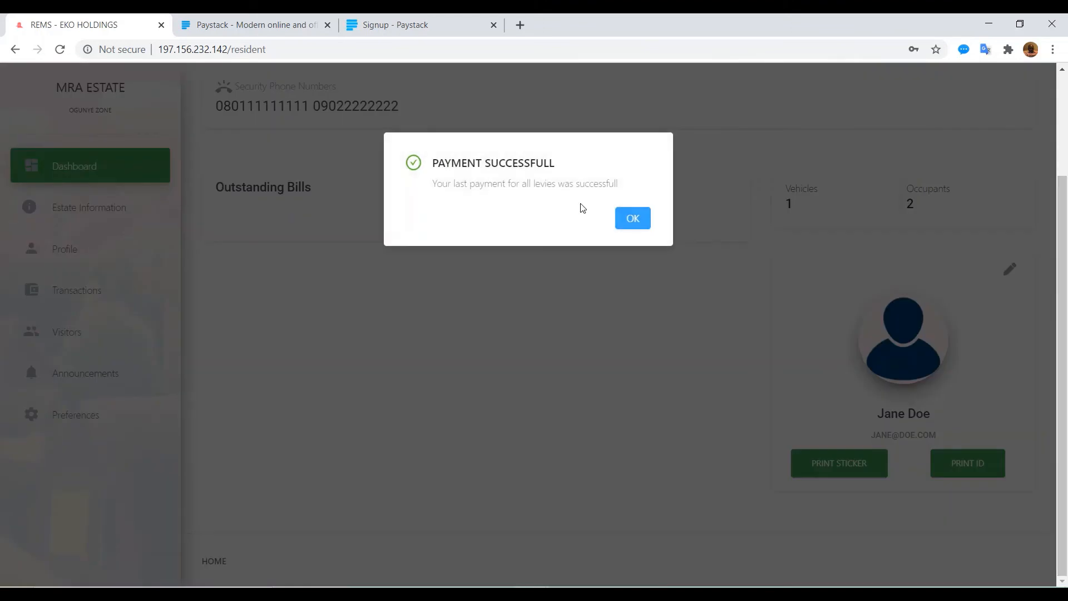
pyautogui.click(627, 222)
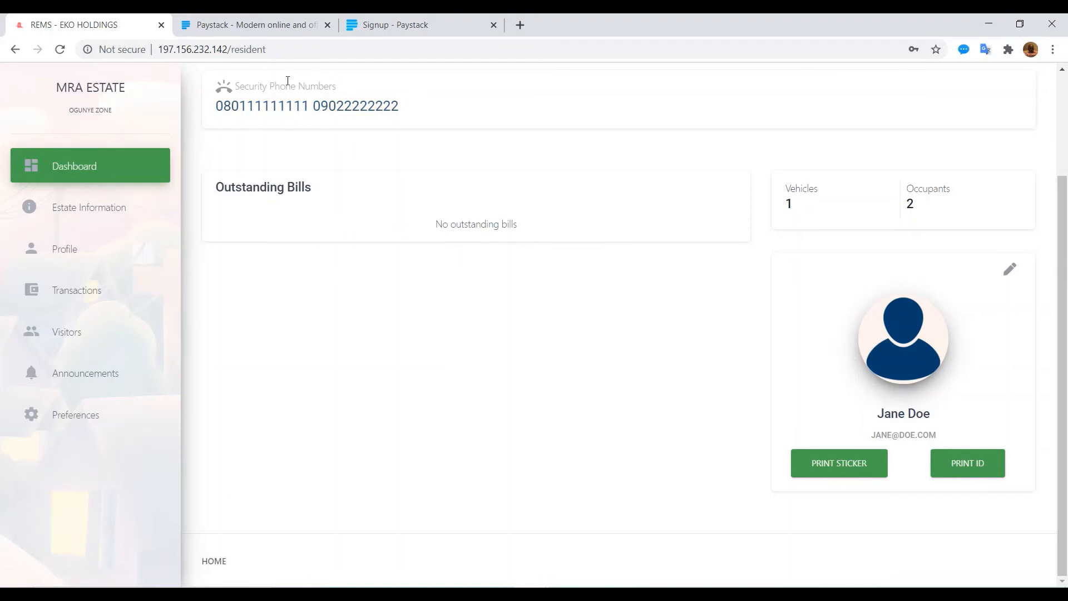
pyautogui.scroll(2, 529, 167)
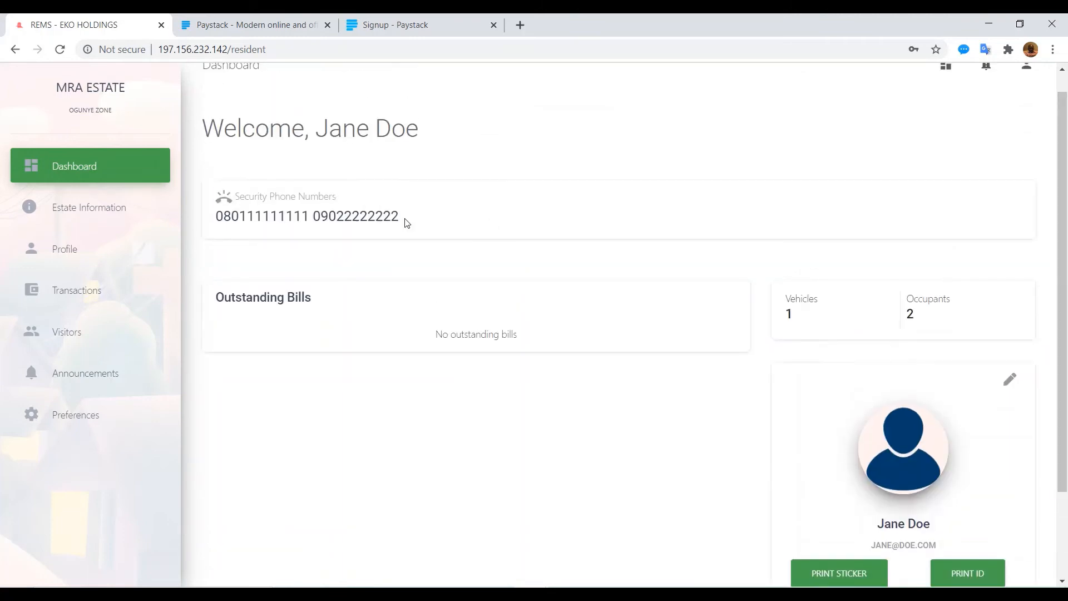
pyautogui.click(73, 214)
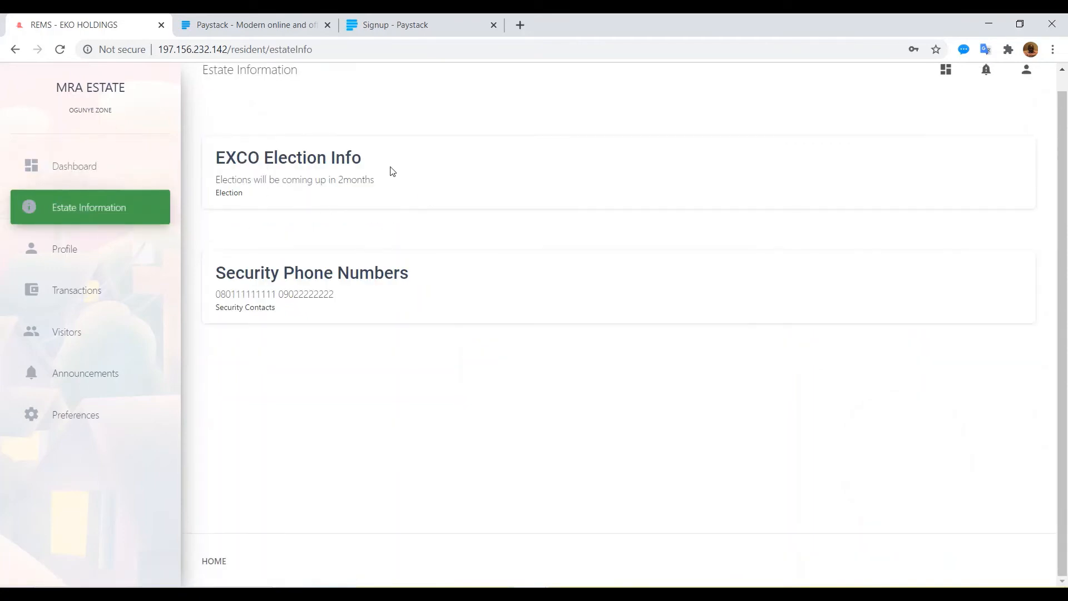
# Step: Open the Profile page, expand the occupants and vehicles details, then go to Transactions
pyautogui.click(65, 249)
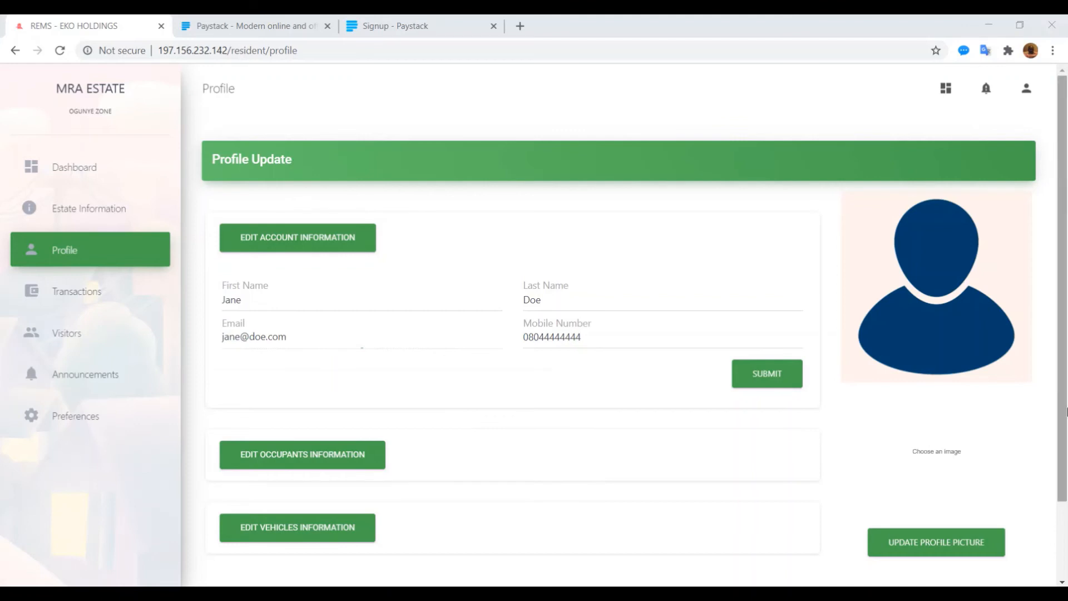
pyautogui.scroll(-2, 1063, 414)
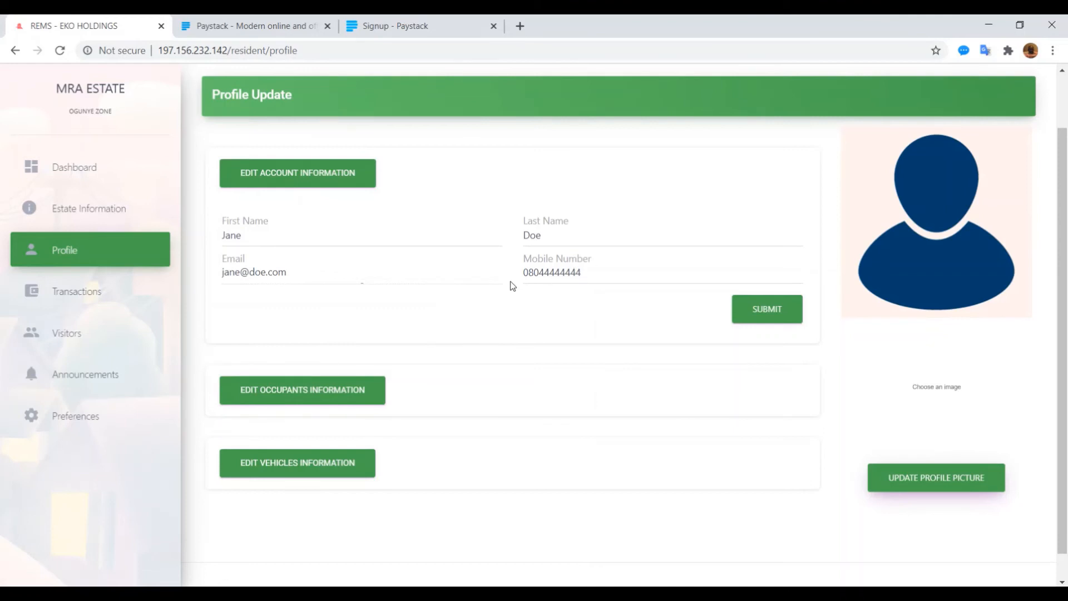
pyautogui.click(306, 393)
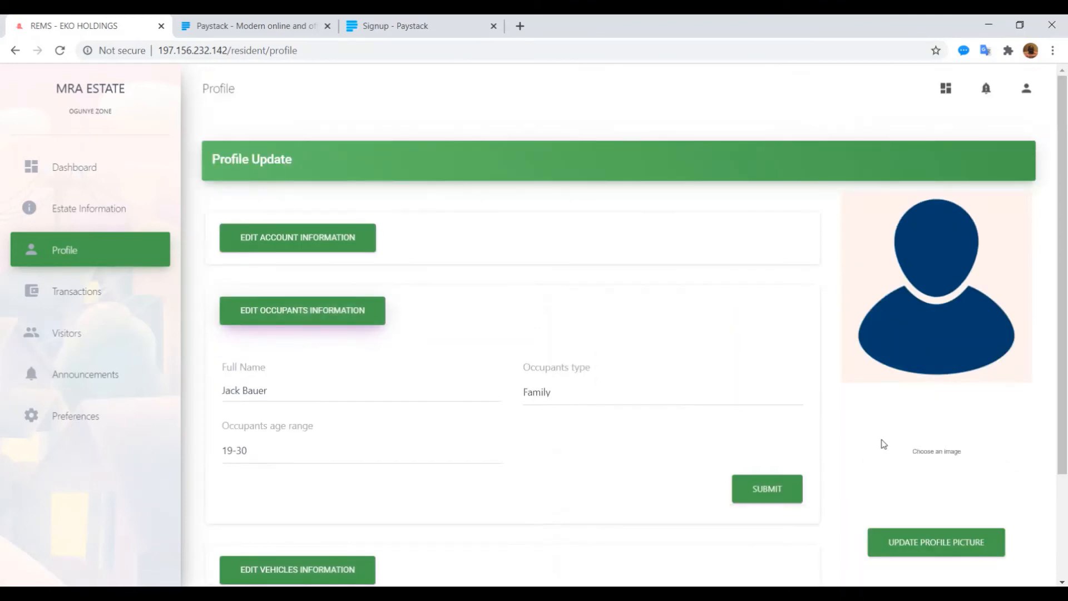
pyautogui.moveTo(1059, 418); pyautogui.dragTo(1058, 521)
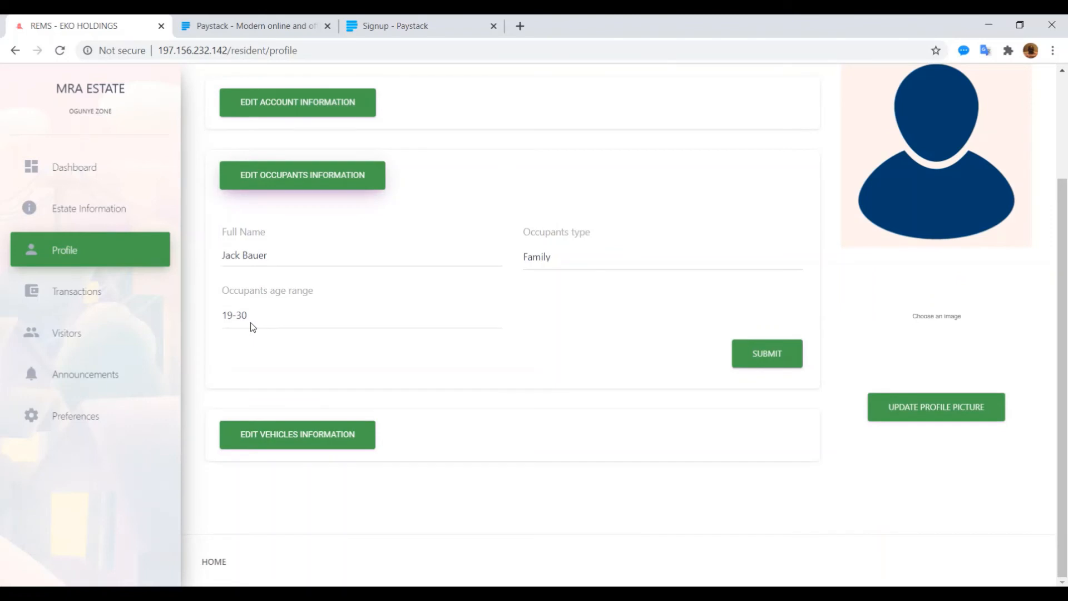
pyautogui.click(296, 440)
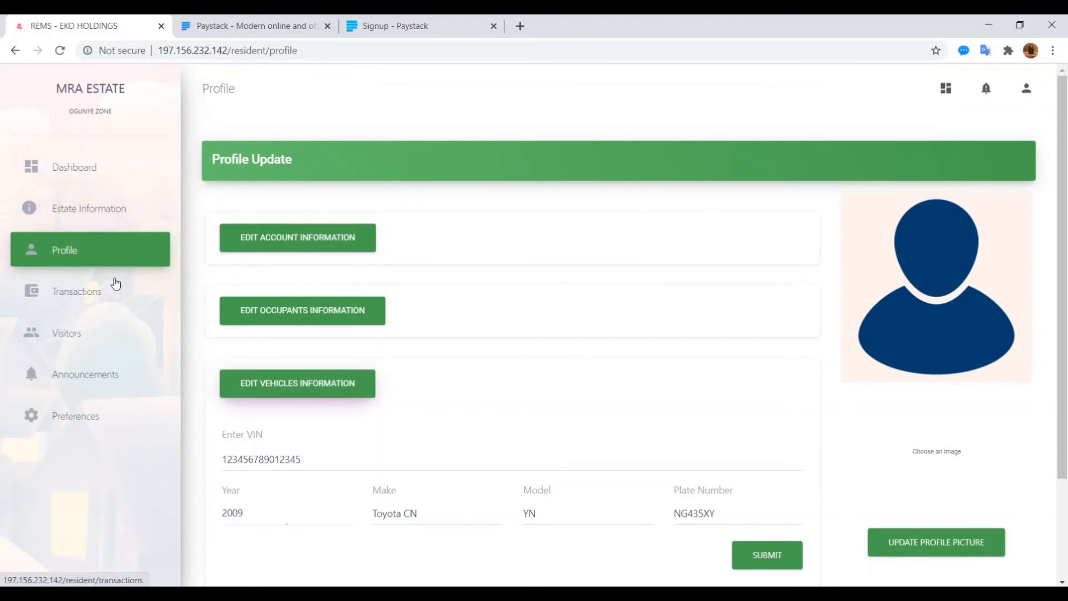
pyautogui.click(67, 302)
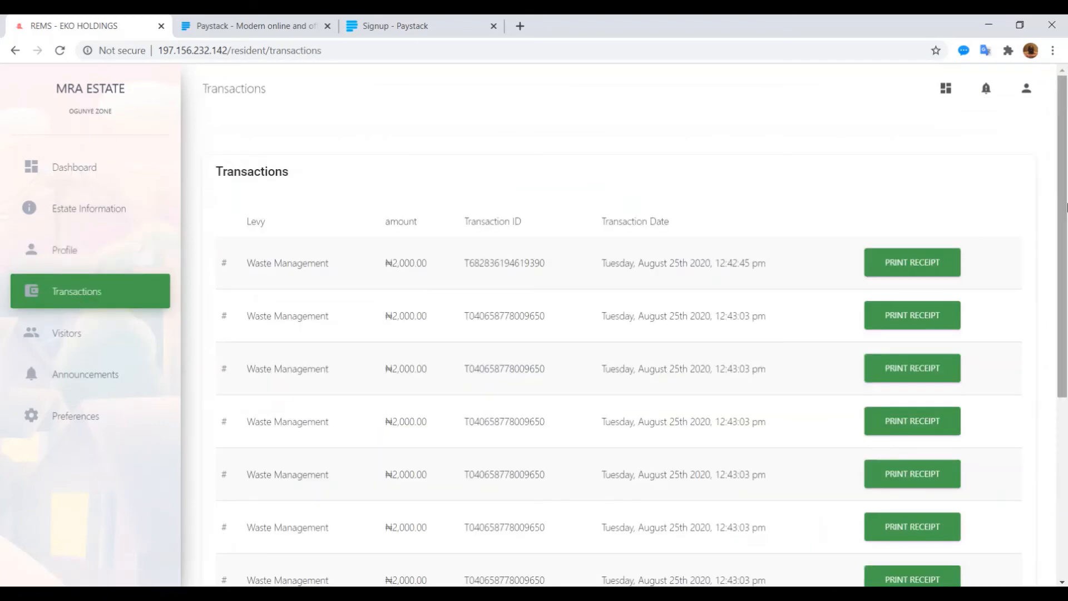
# Step: Scroll through the ₦2,000 Waste Management transactions, then go to the Visitors page
pyautogui.scroll(-5, 1064, 221)
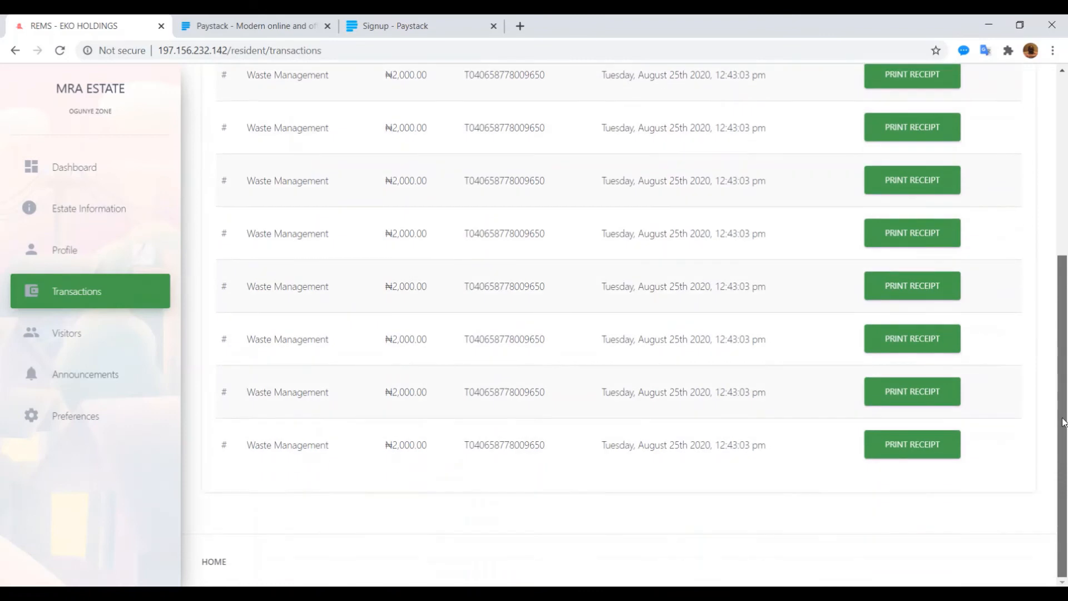
pyautogui.scroll(5, 1062, 216)
pyautogui.moveTo(1062, 216); pyautogui.dragTo(1035, 386)
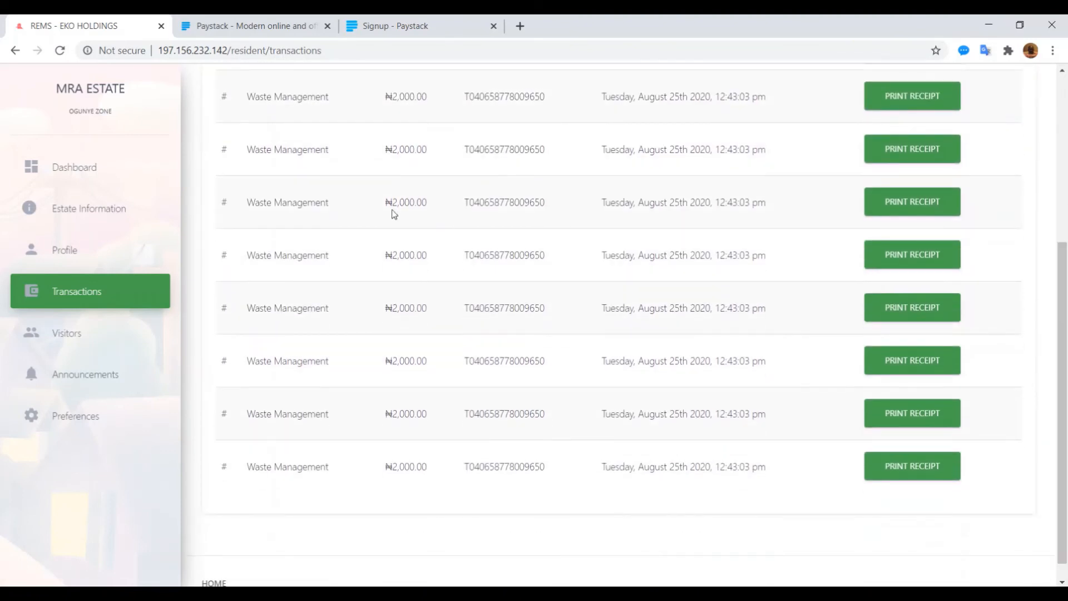
pyautogui.click(71, 335)
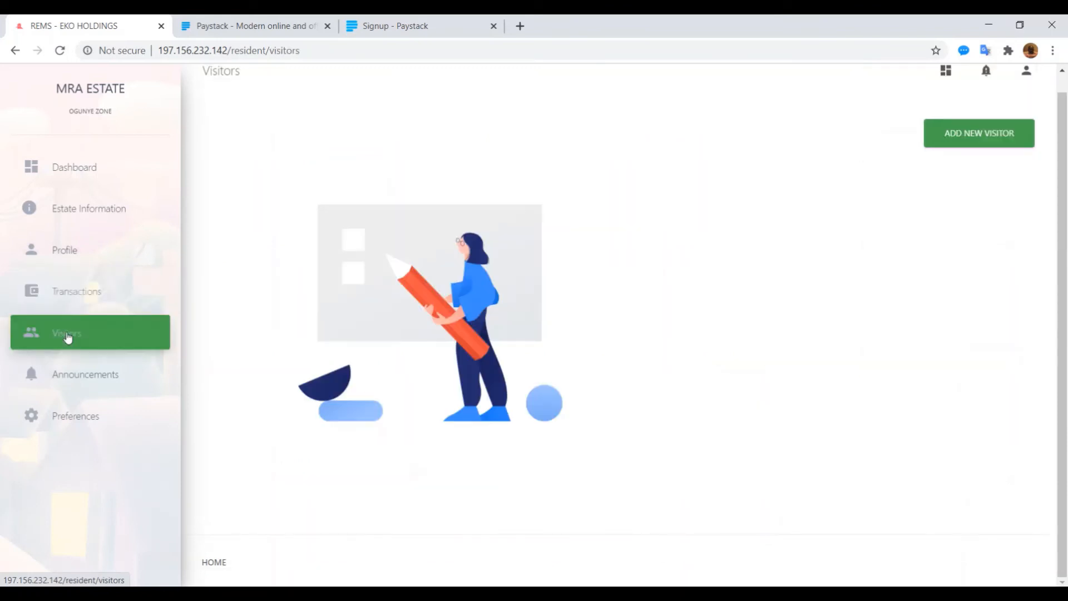
# Step: Start a new visitor entry with the visitor's first name and Family as purpose of visit
pyautogui.click(980, 134)
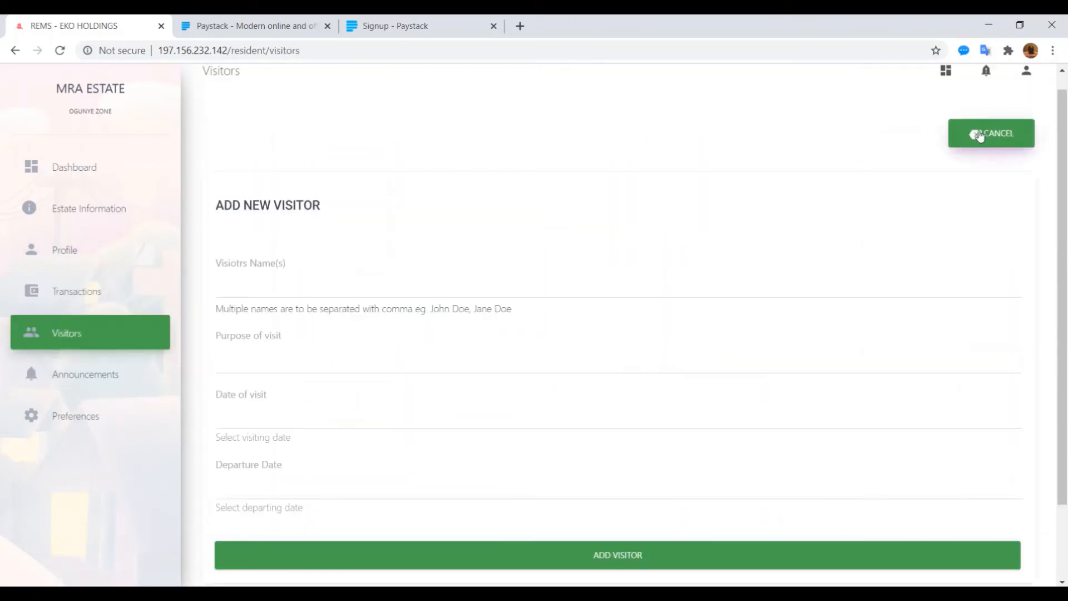
pyautogui.click(241, 291)
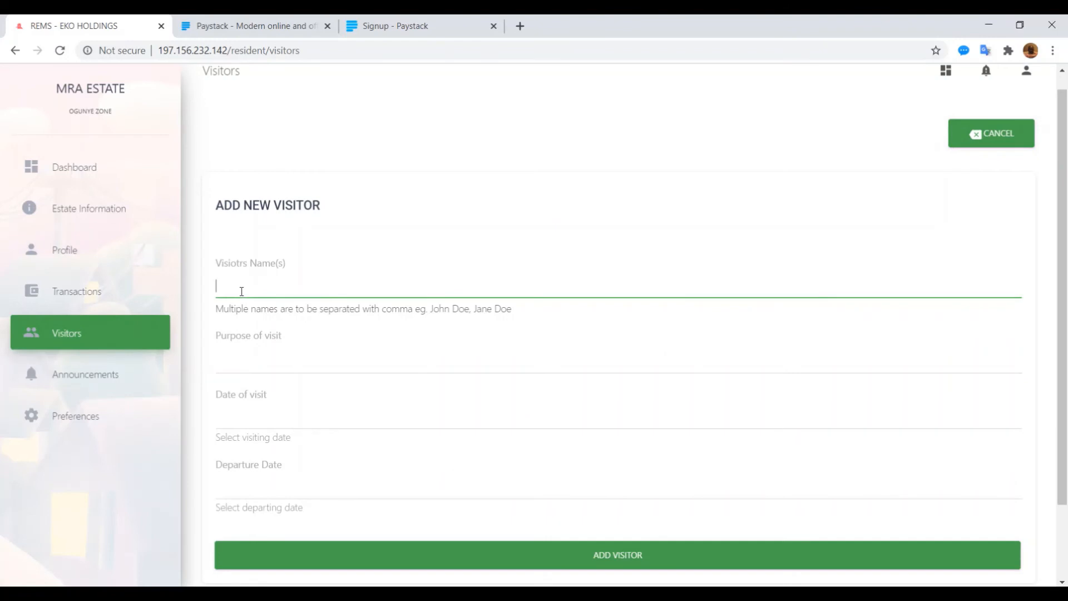
pyautogui.write('Peter Paul')
pyautogui.press('Tab')
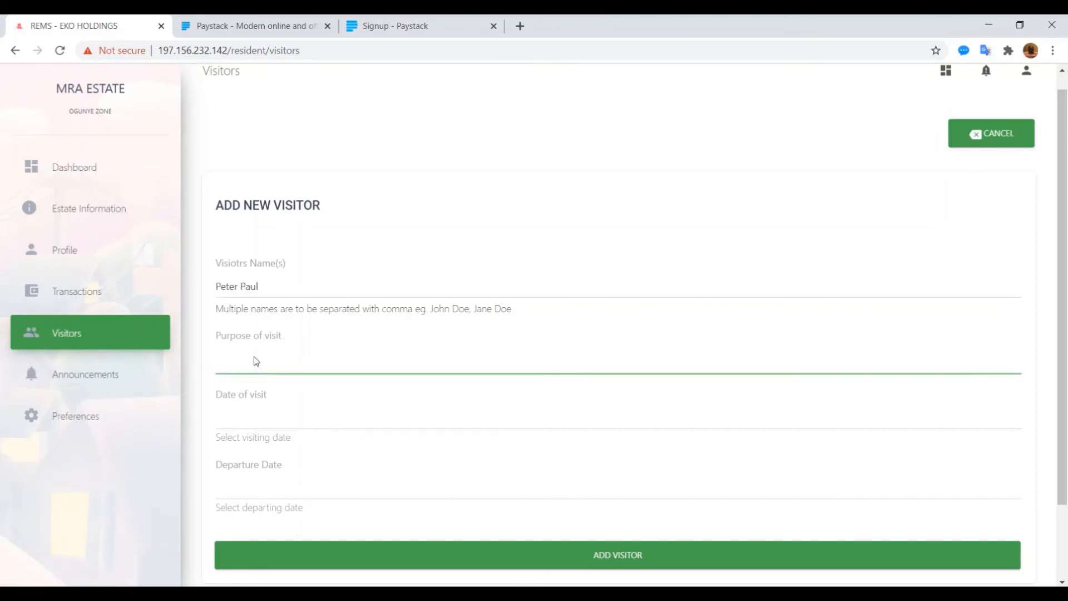
pyautogui.click(256, 361)
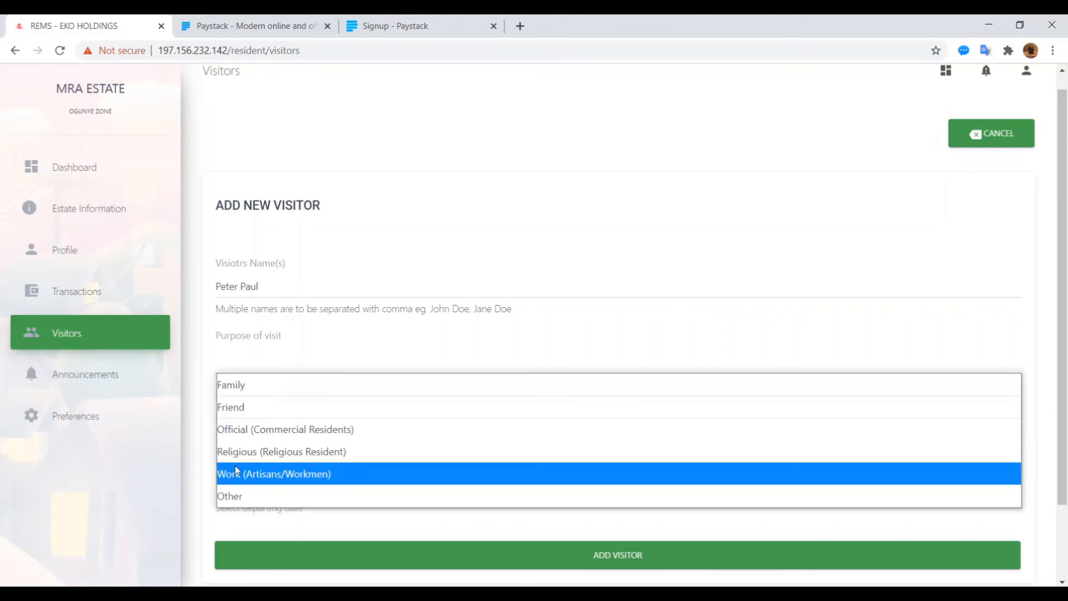
pyautogui.click(239, 384)
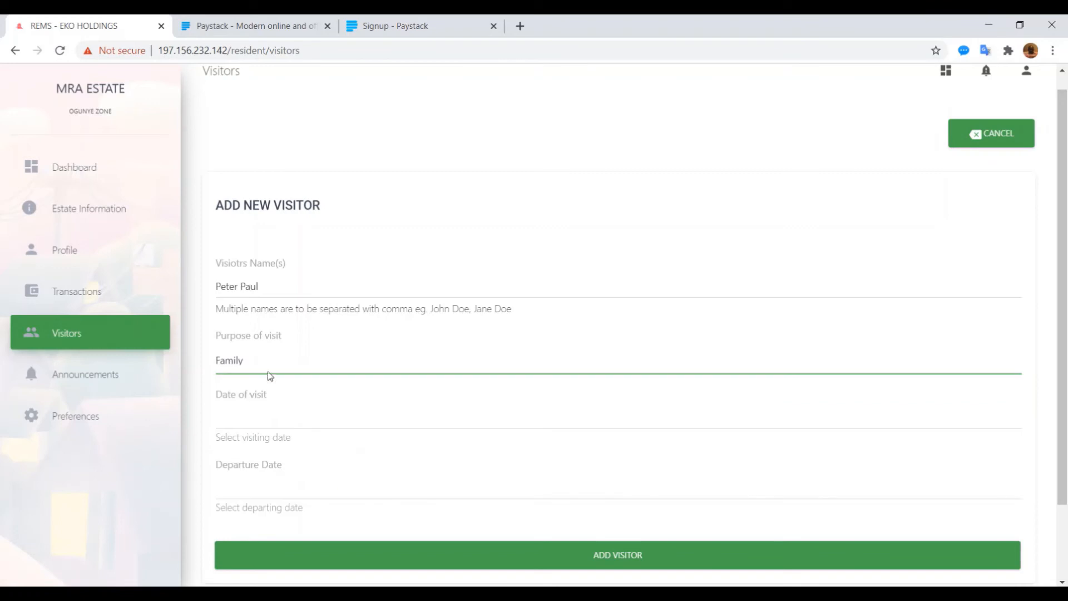
# Step: Set visit Aug 25, 2020 12:45 PM, departure Aug 27, 2020 12:46 PM, and add the visitor
pyautogui.click(244, 418)
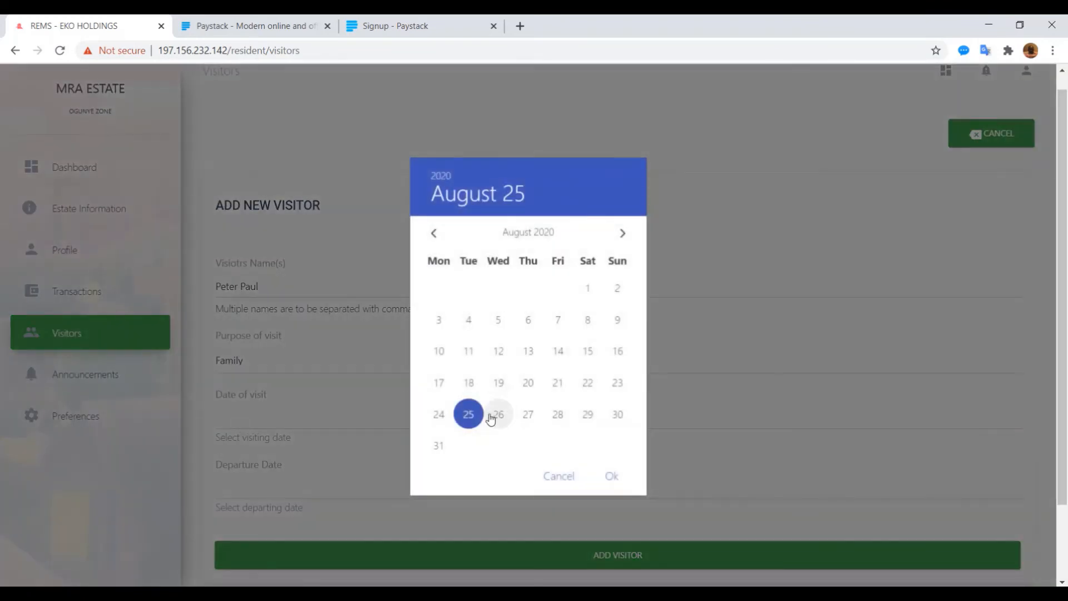
pyautogui.click(610, 478)
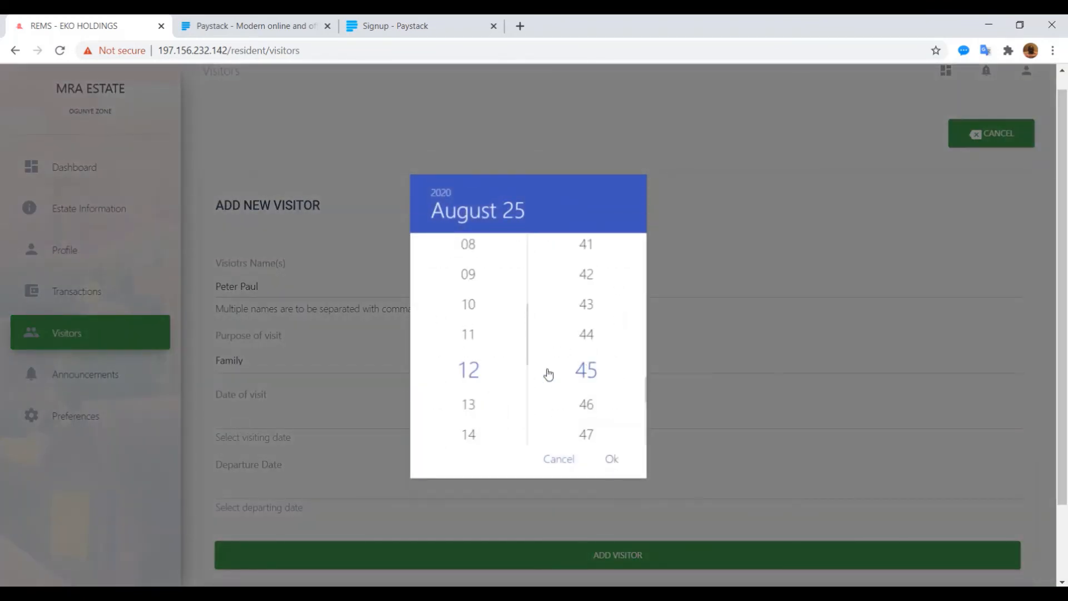
pyautogui.click(611, 459)
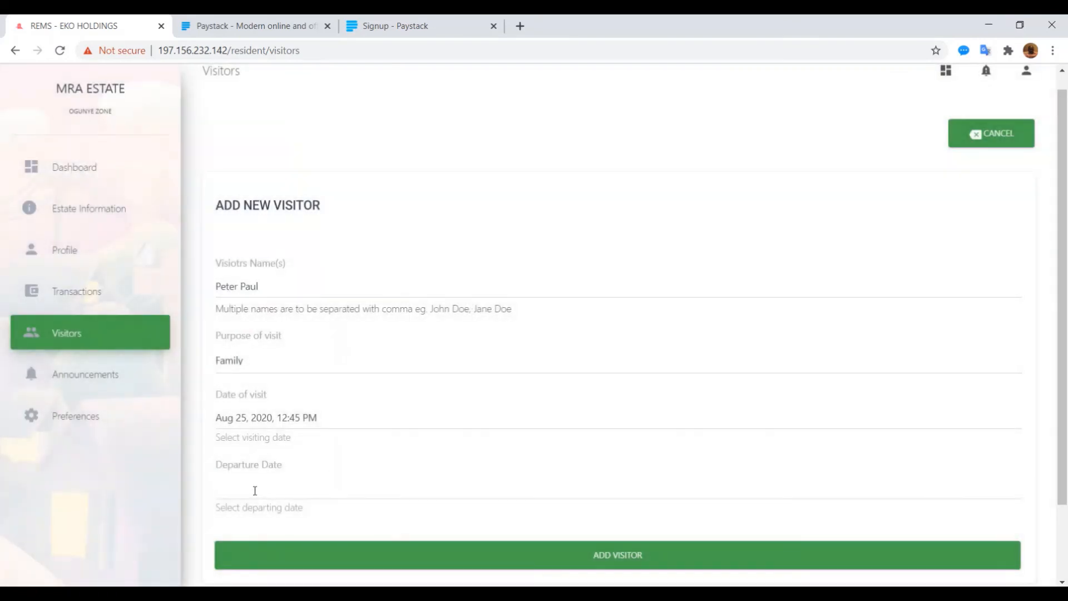
pyautogui.click(255, 490)
pyautogui.click(526, 417)
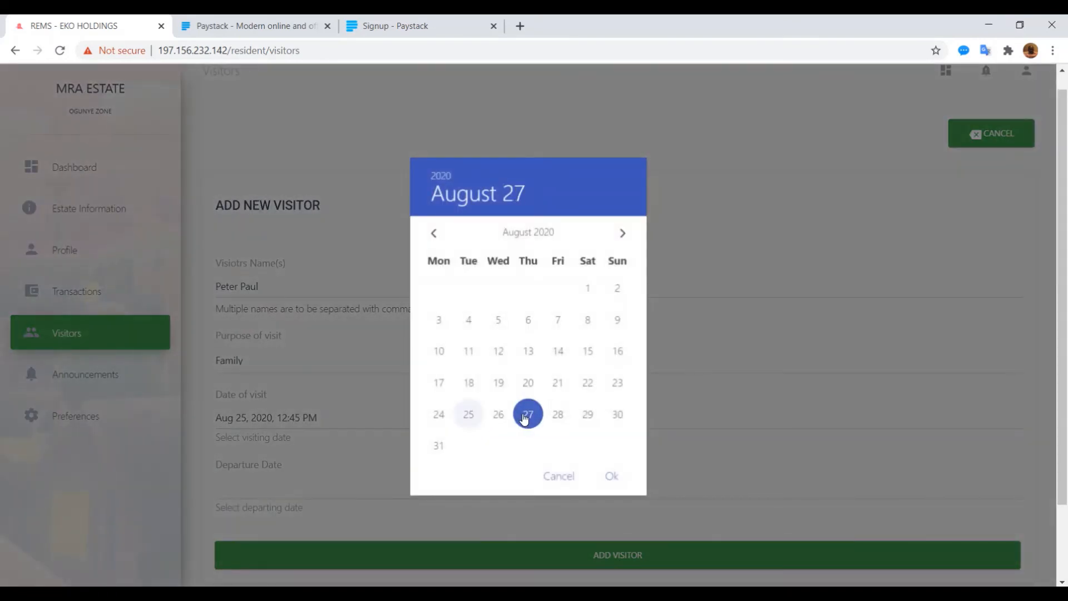
pyautogui.click(611, 476)
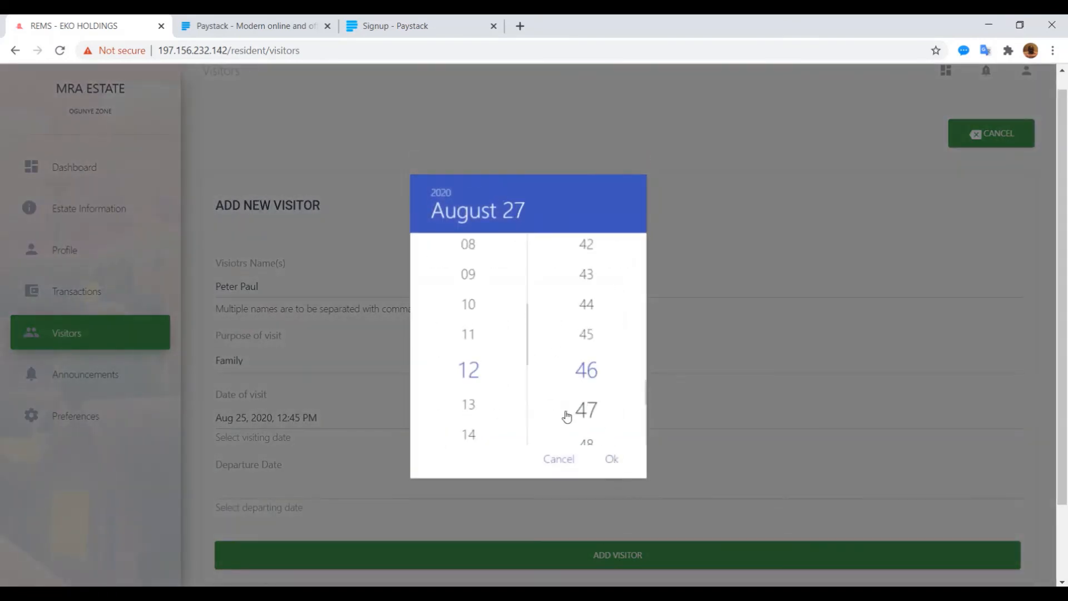
pyautogui.click(613, 460)
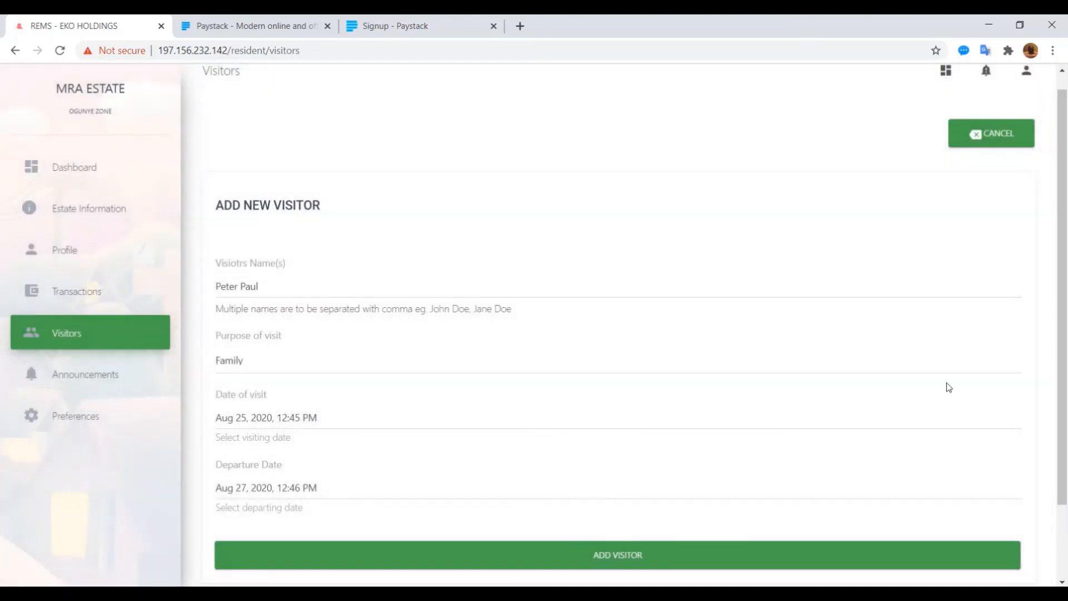
pyautogui.scroll(-2, 1032, 444)
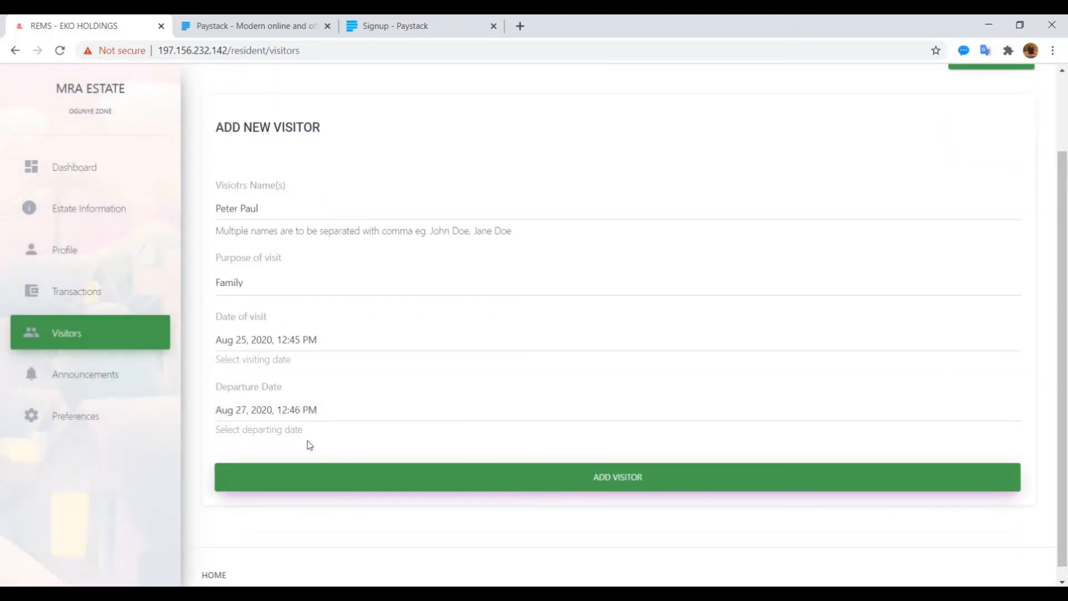
pyautogui.click(608, 473)
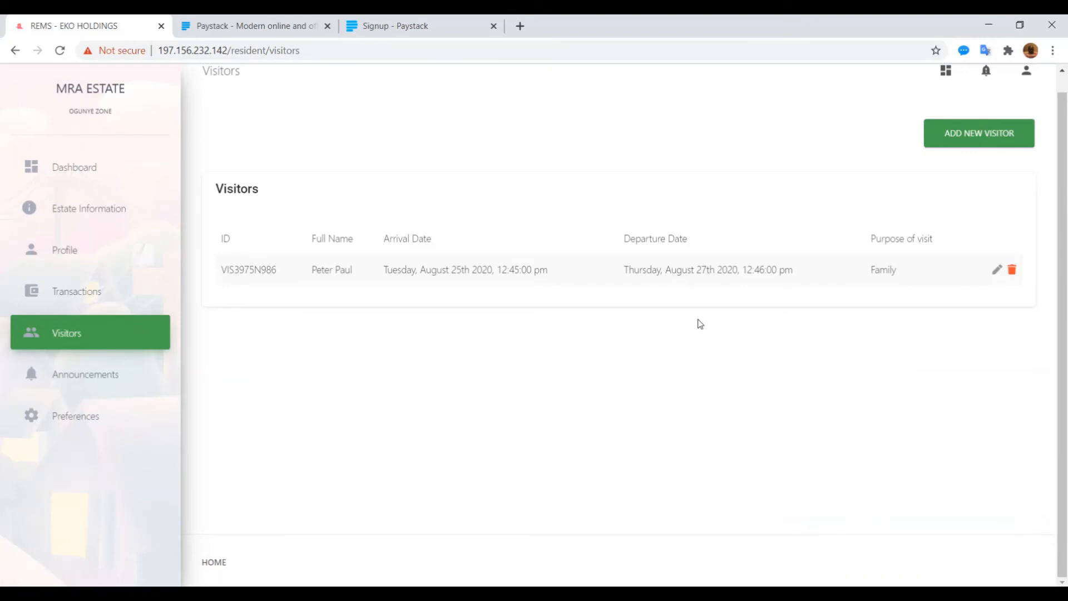
# Step: Select the new visitor's ID text, then go to the Estate Announcements page
pyautogui.moveTo(282, 279); pyautogui.dragTo(220, 274)
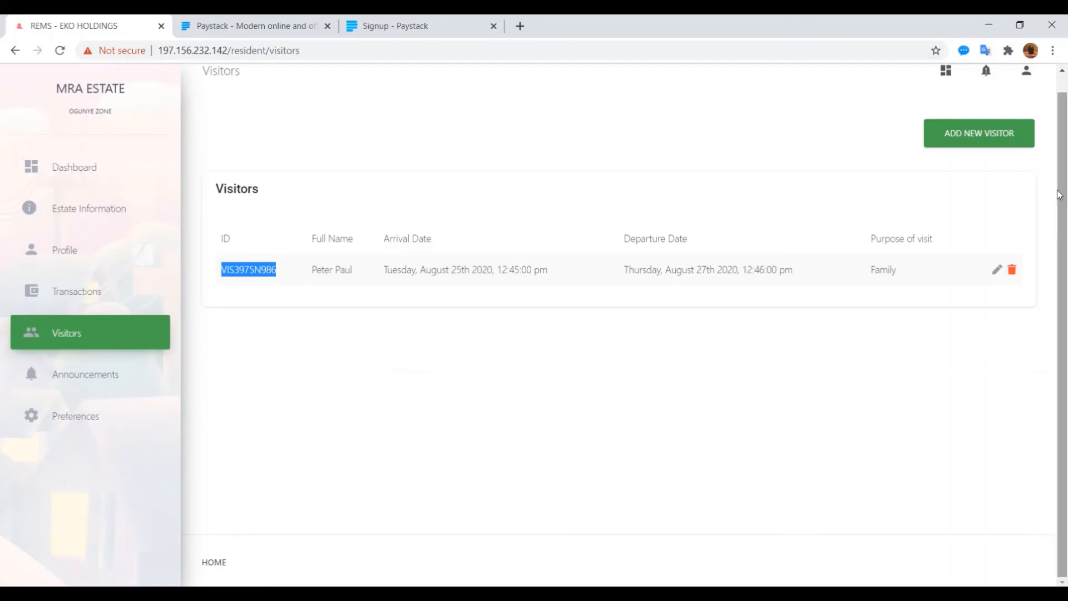
pyautogui.moveTo(1059, 192); pyautogui.dragTo(1060, 174)
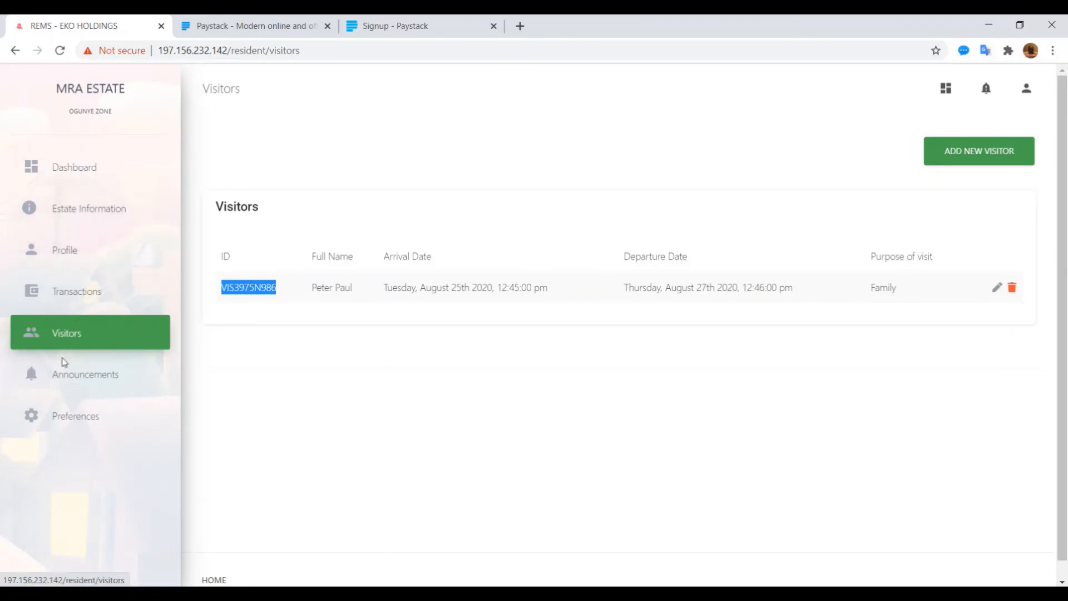
pyautogui.click(59, 378)
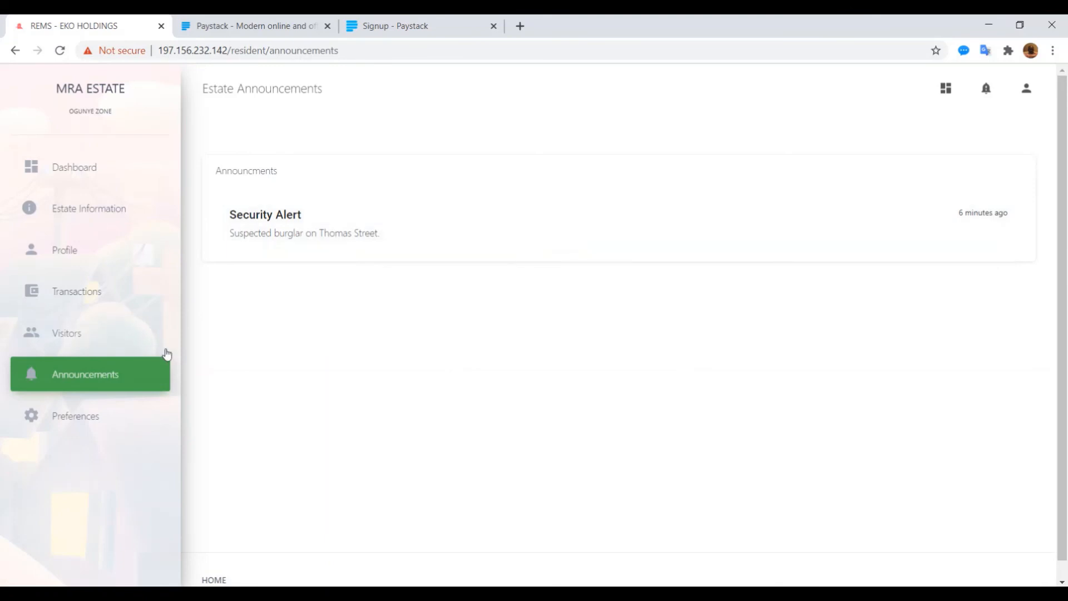
pyautogui.click(68, 430)
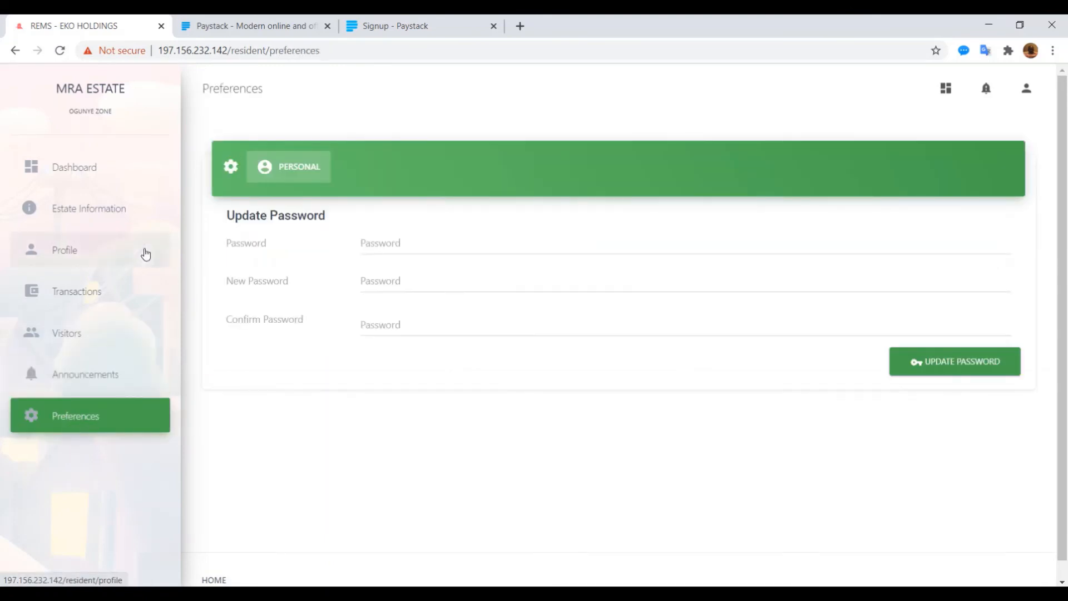
pyautogui.click(79, 172)
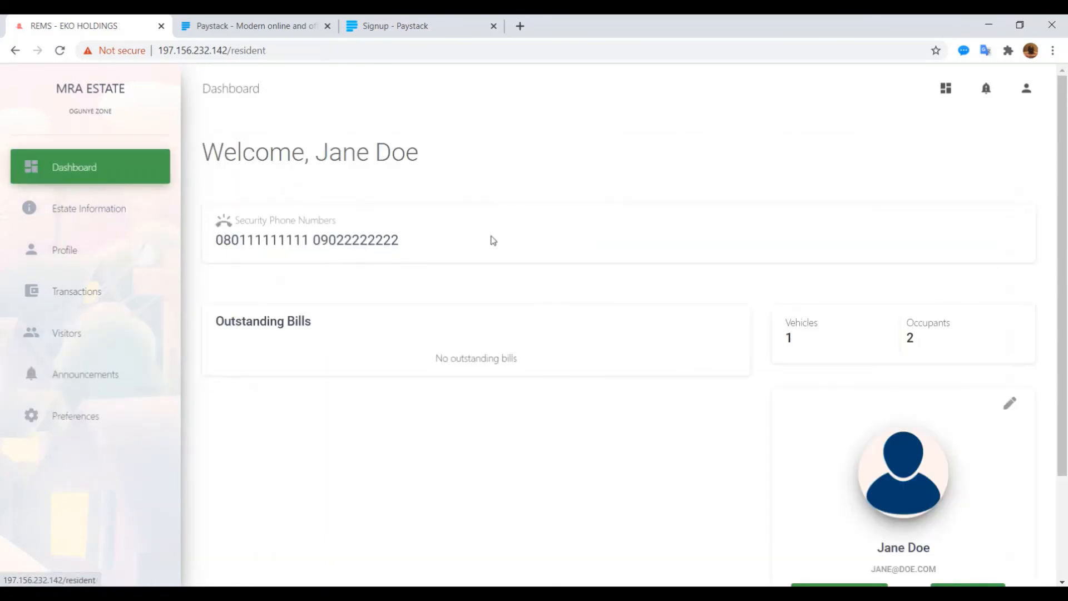
pyautogui.scroll(-3, 1063, 293)
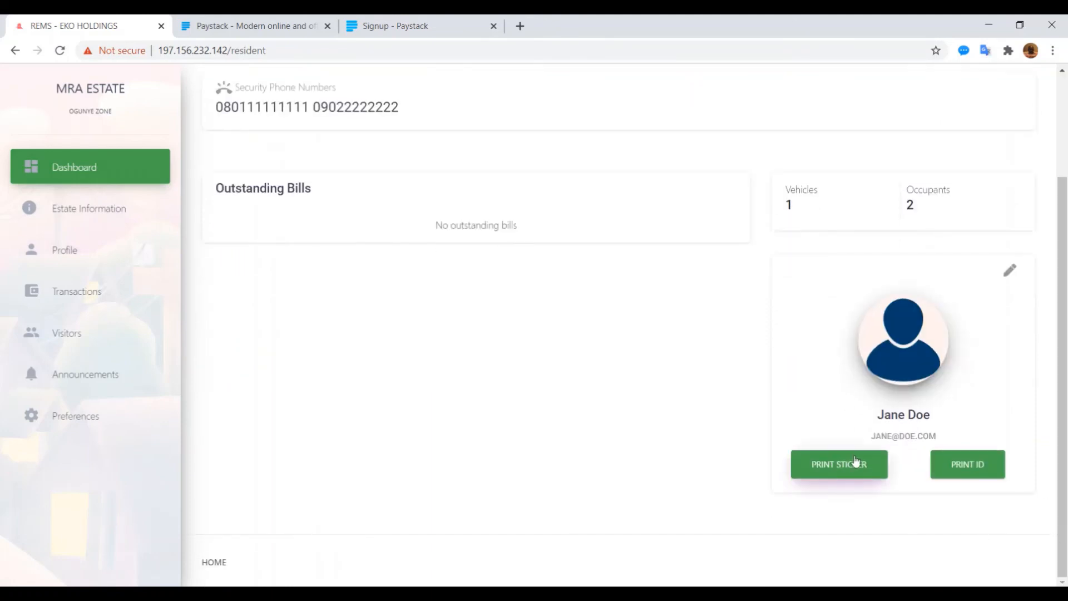
pyautogui.click(836, 470)
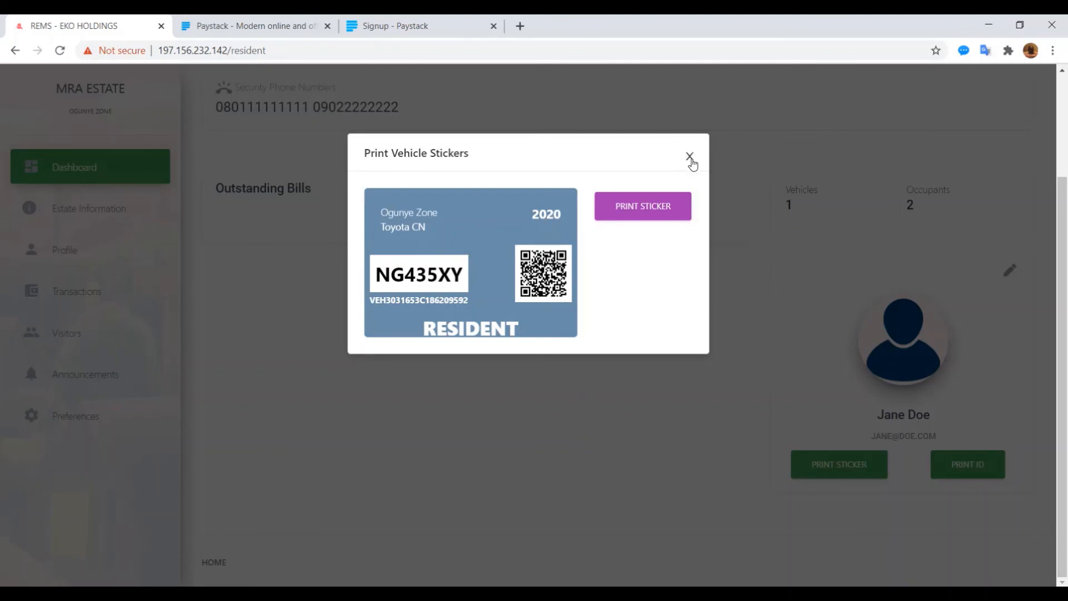
pyautogui.click(691, 161)
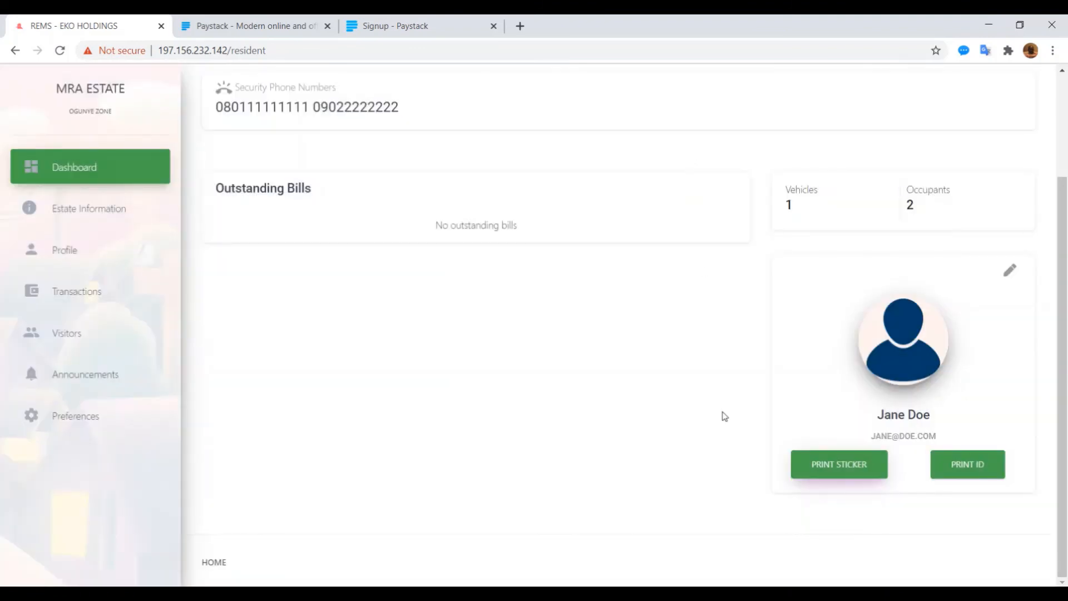
# Step: Replace the profile picture with the desktop photo, then log out of the resident account
pyautogui.moveTo(1064, 370); pyautogui.dragTo(1064, 321)
pyautogui.scroll(-2, 1002, 462)
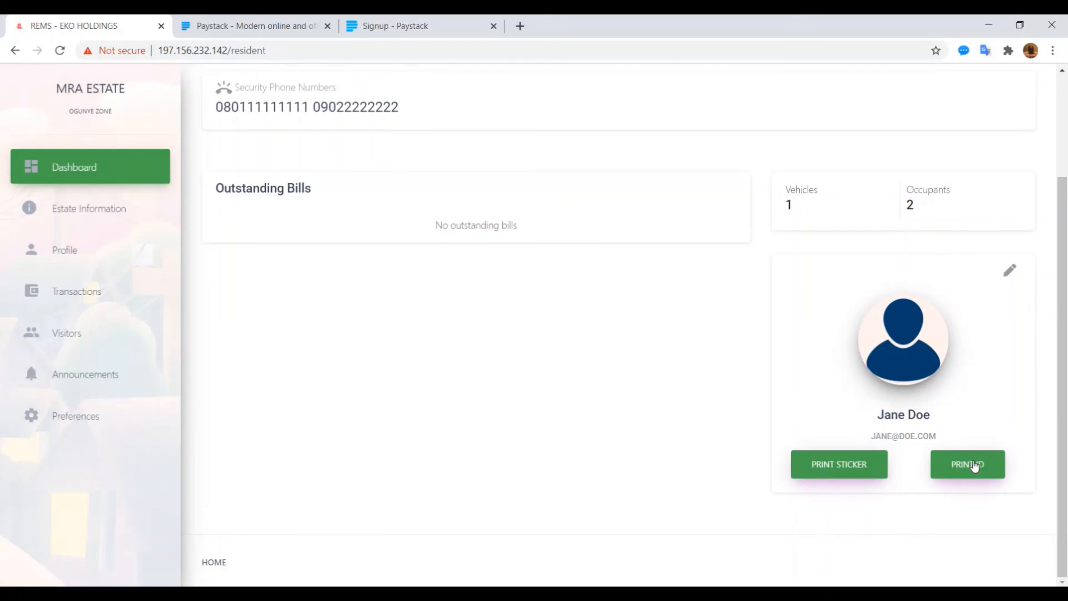
pyautogui.click(1010, 270)
pyautogui.click(933, 369)
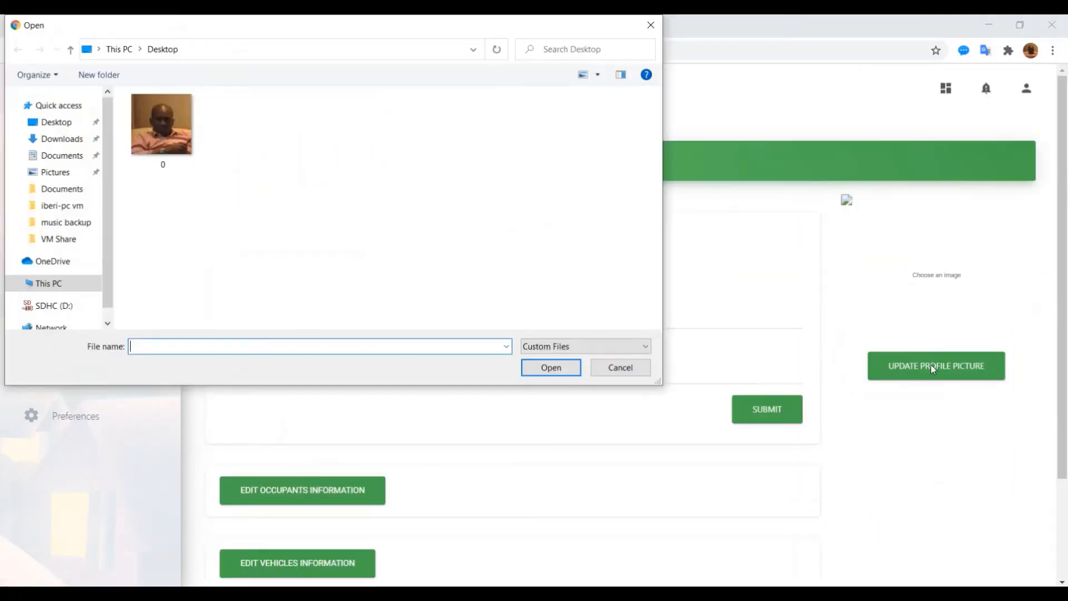
pyautogui.doubleClick(162, 127)
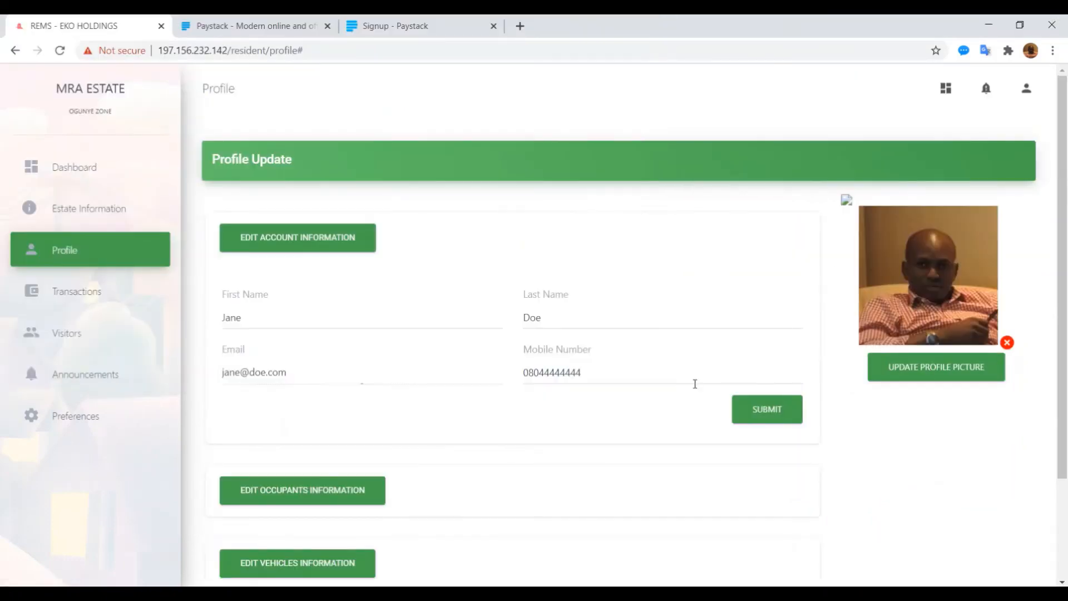
pyautogui.click(935, 374)
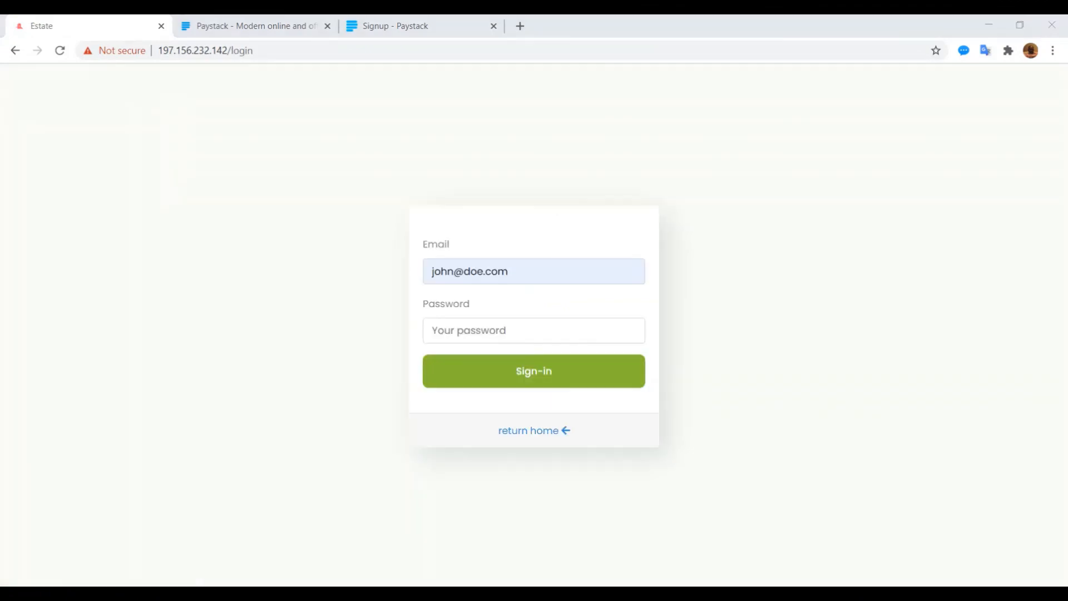
# Step: Sign in as the manager with the account password and dismiss Chrome's save-password prompt
pyautogui.click(477, 329)
pyautogui.write('123456')
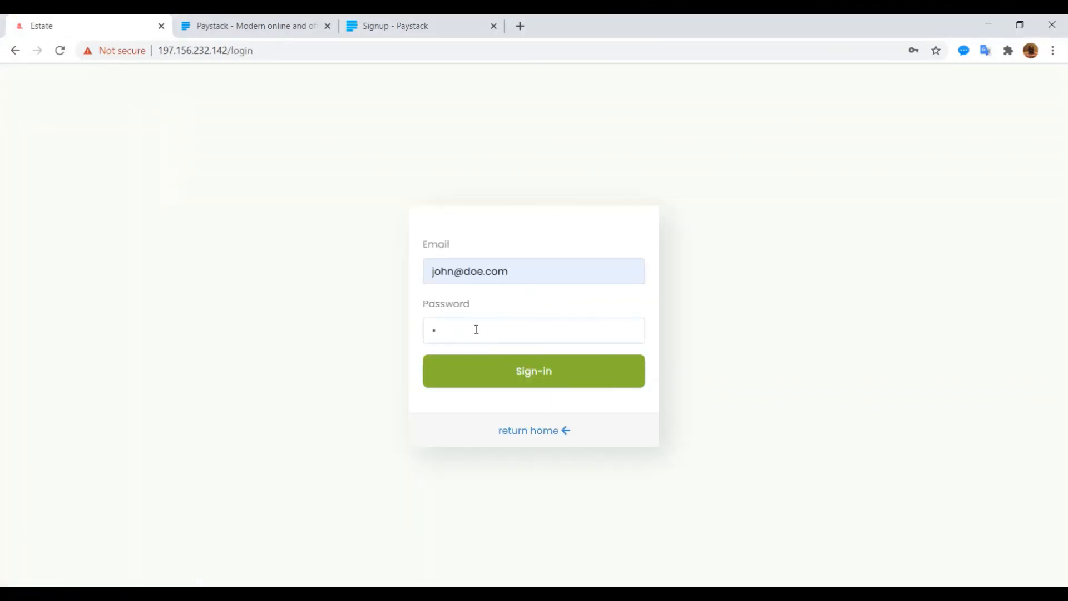
pyautogui.write('78')
pyautogui.press('Return')
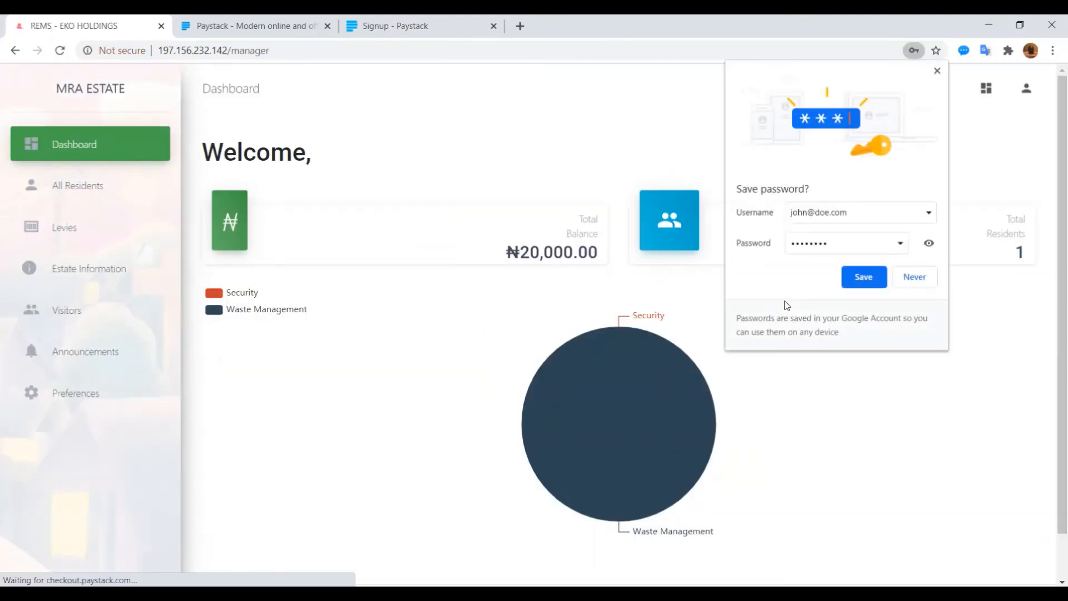
pyautogui.click(656, 251)
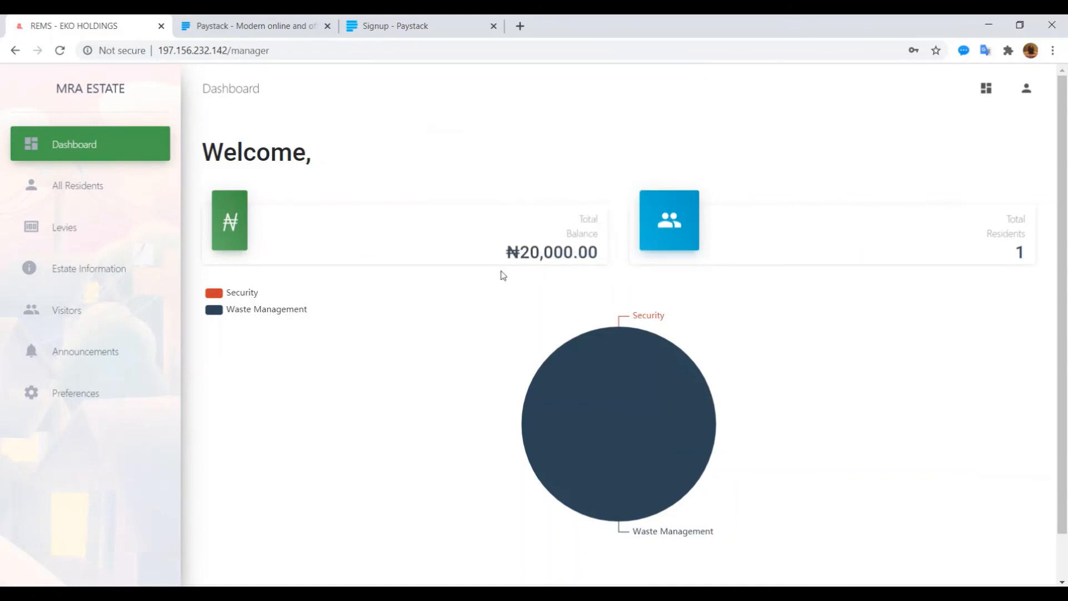
pyautogui.moveTo(584, 468)
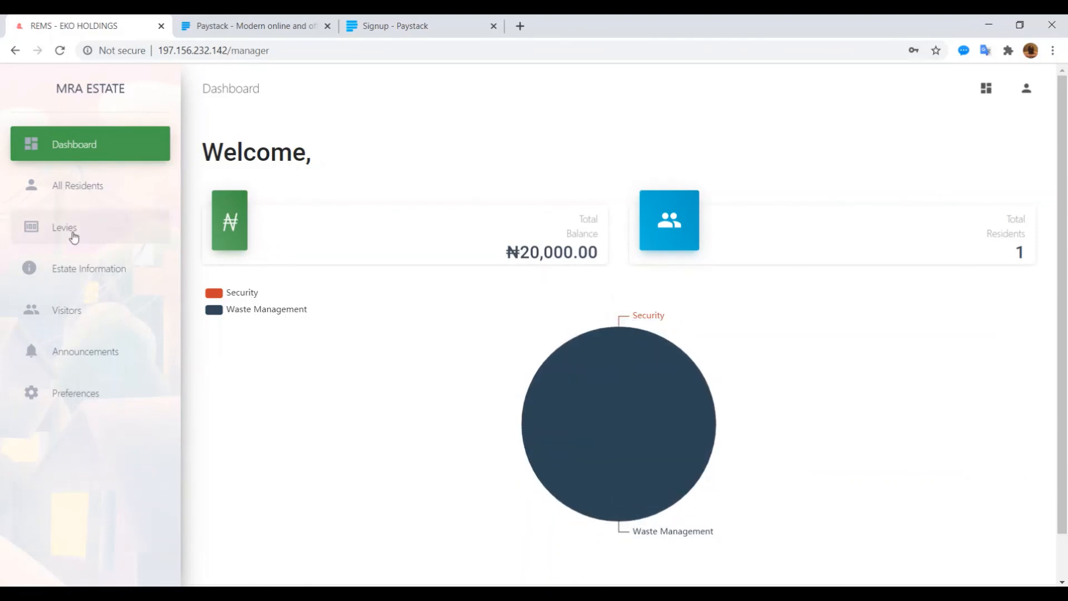
# Step: Check the manager's Visitors list for the newly registered visitor, then go to the estate Levies page
pyautogui.click(67, 318)
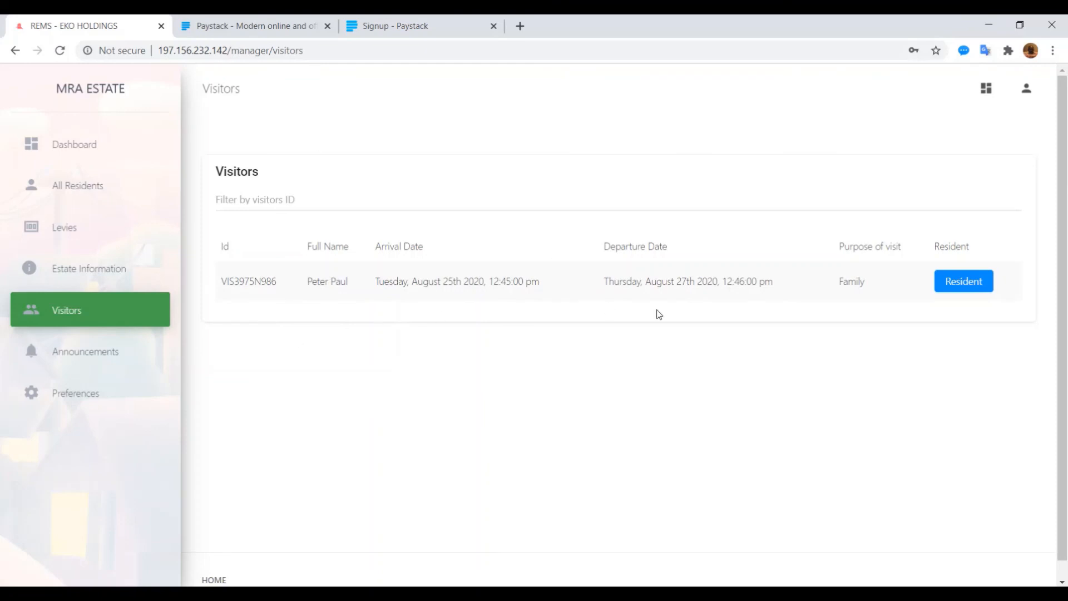
pyautogui.moveTo(955, 287)
pyautogui.click(65, 228)
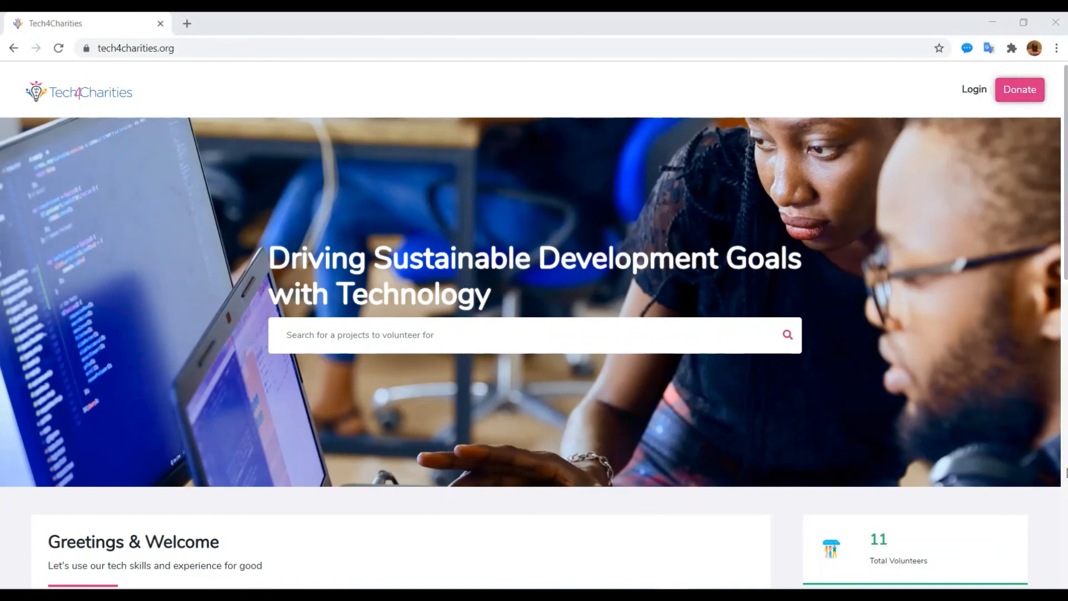
pyautogui.click(1066, 474)
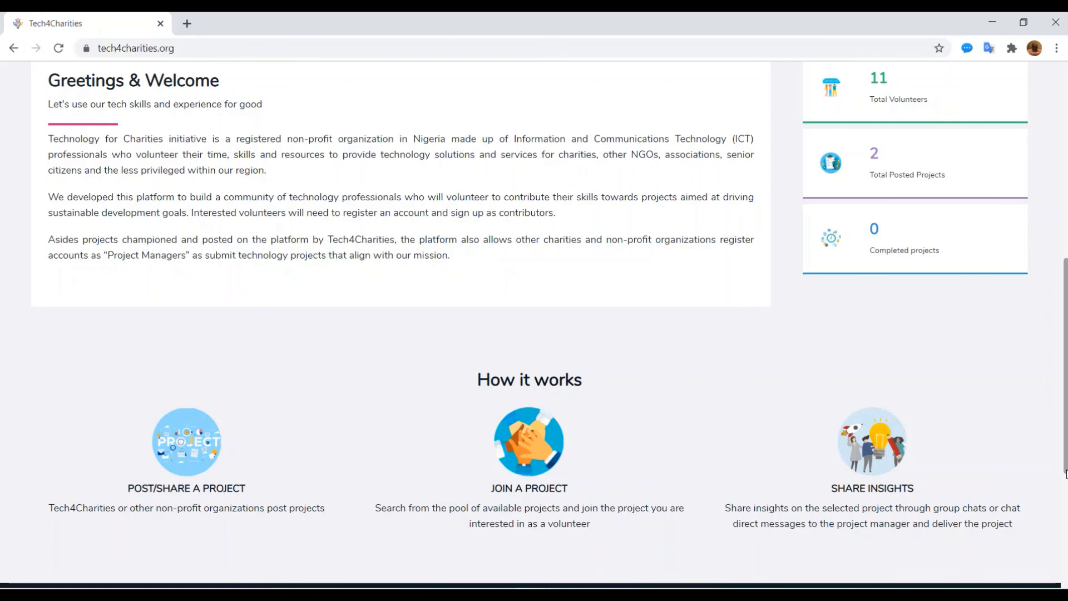
pyautogui.moveTo(1066, 473); pyautogui.dragTo(1056, 273)
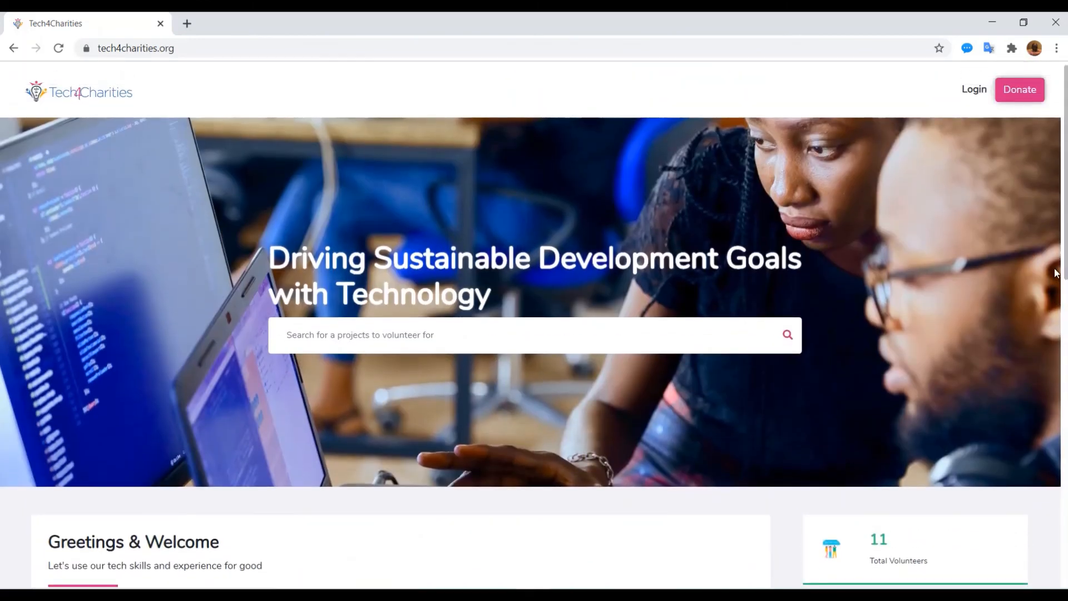